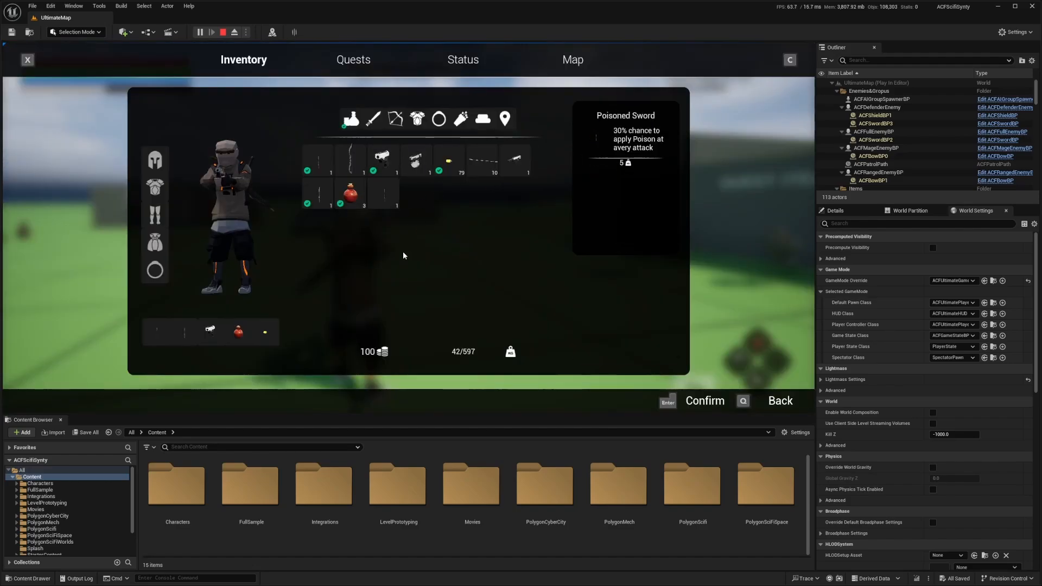
Step: Close the inventory, run the character across the test level and end the play session
key("i")
key("w")
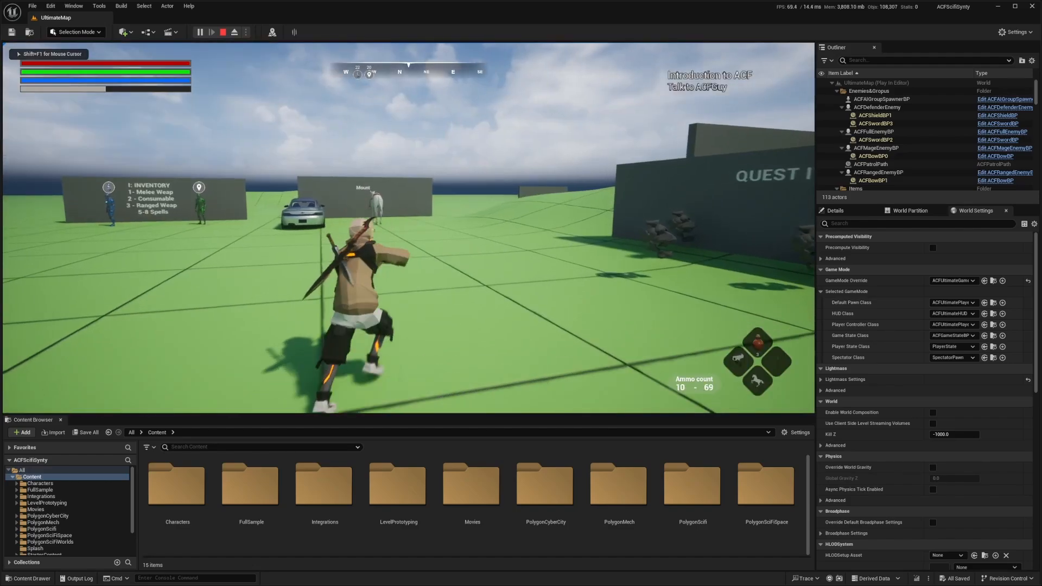
key("a")
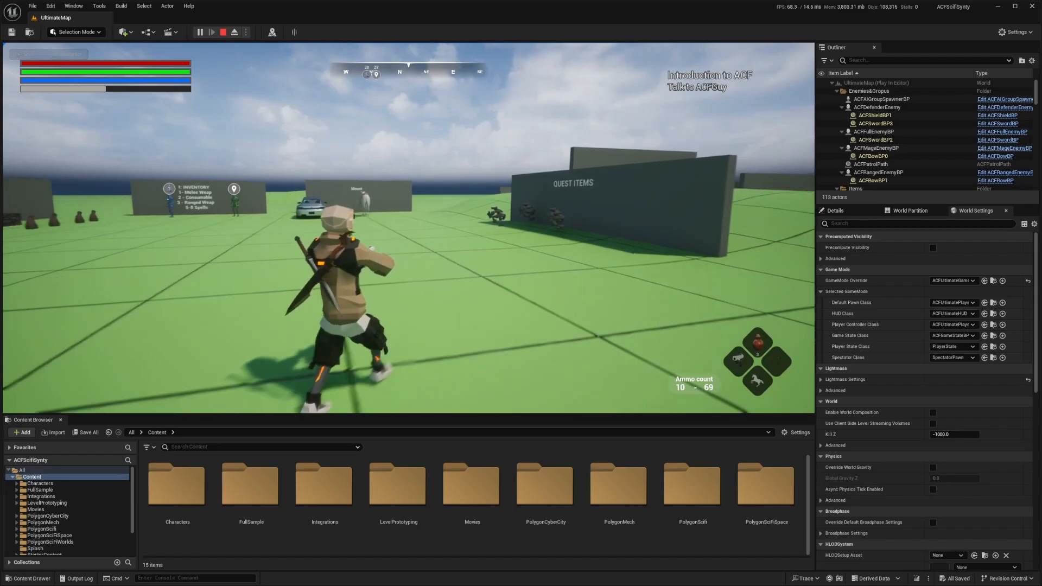
key("w")
key("w")
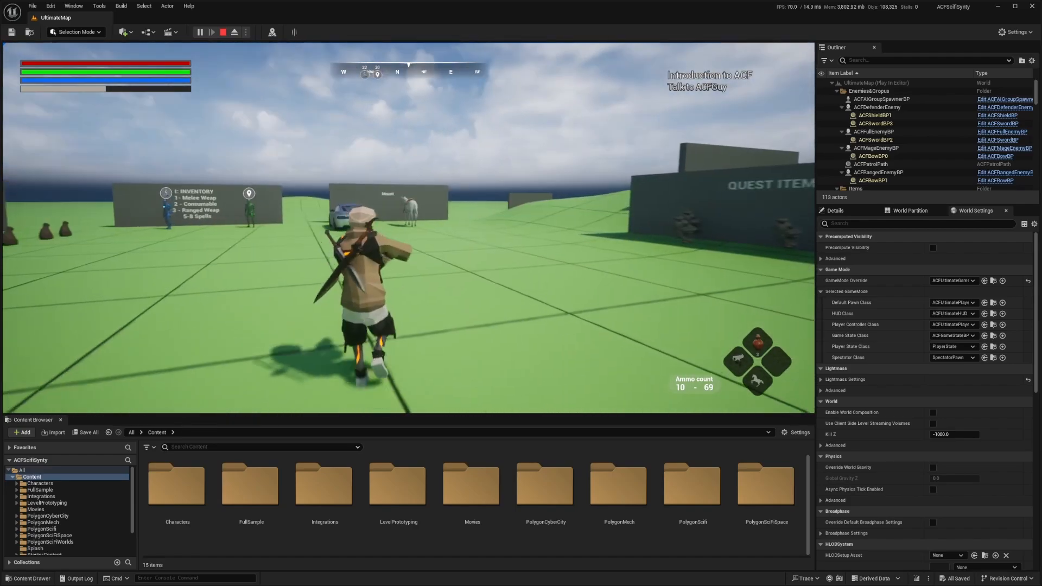
key("space")
key("Escape")
Step: Open the project folder FullSample/Blueprints/Items/Weapons
left_click(250, 437)
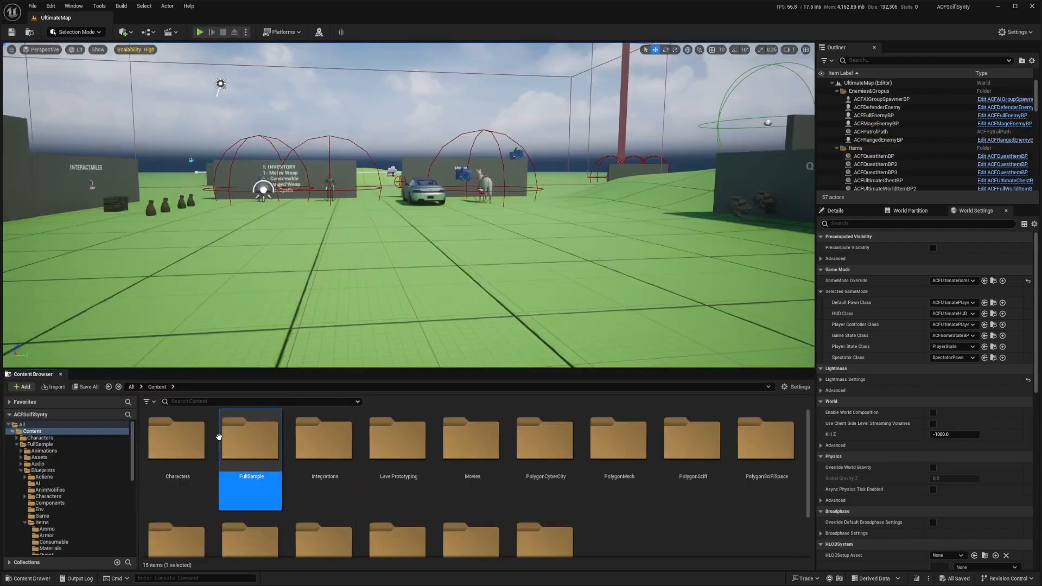
double_click(250, 437)
scroll(386, 542, "down", 1)
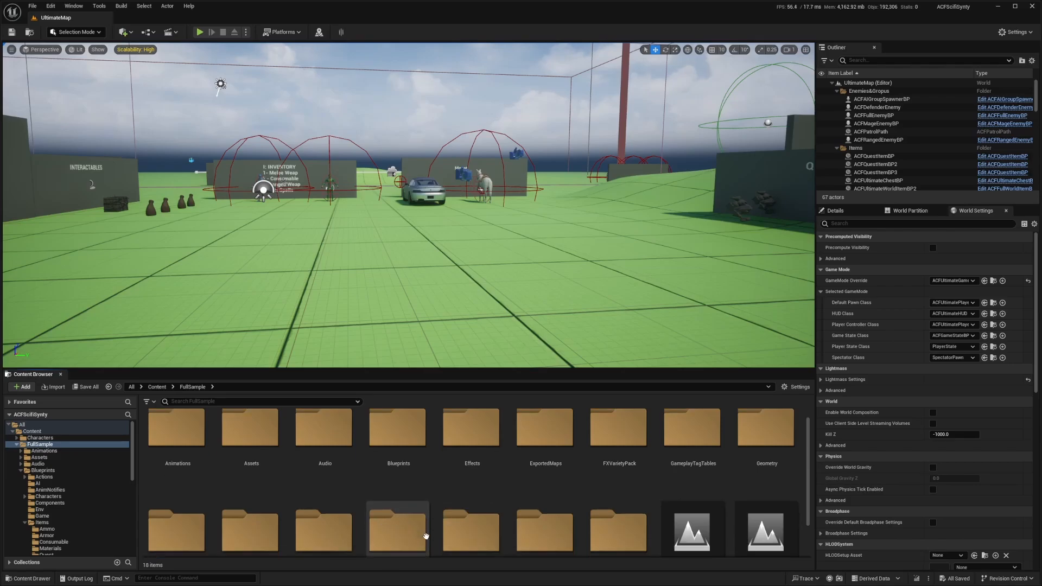
double_click(396, 432)
double_click(677, 436)
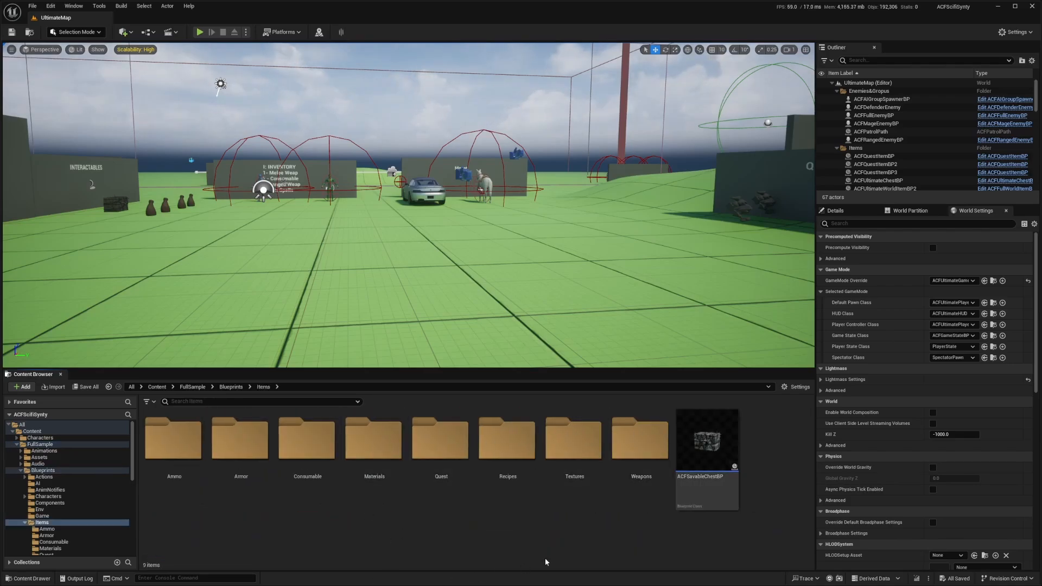
double_click(640, 440)
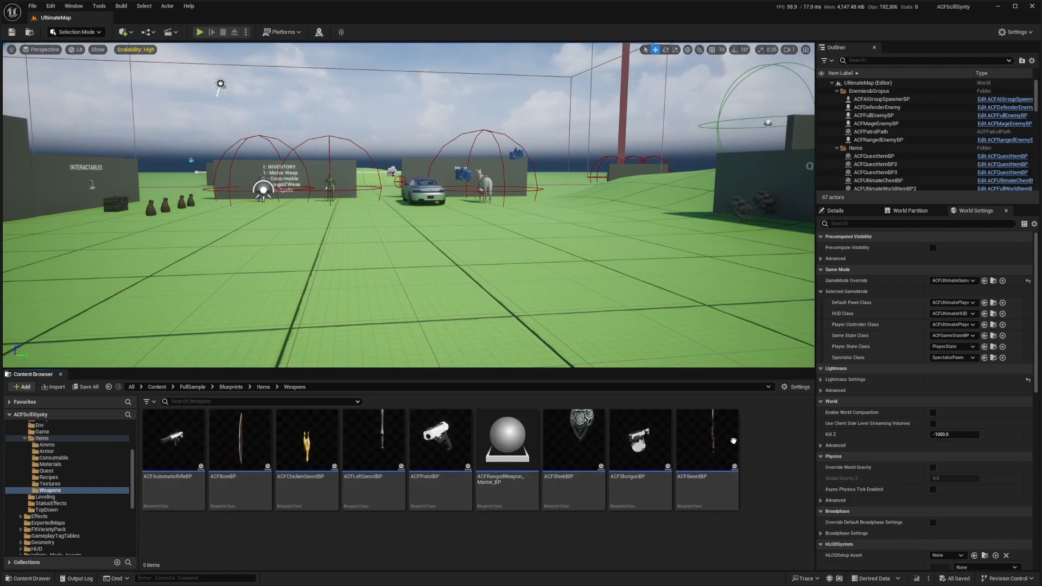
Step: Create a Blueprint class with ACFRangedWeapon_Master_BP as its parent and name it NewGun
right_click(767, 448)
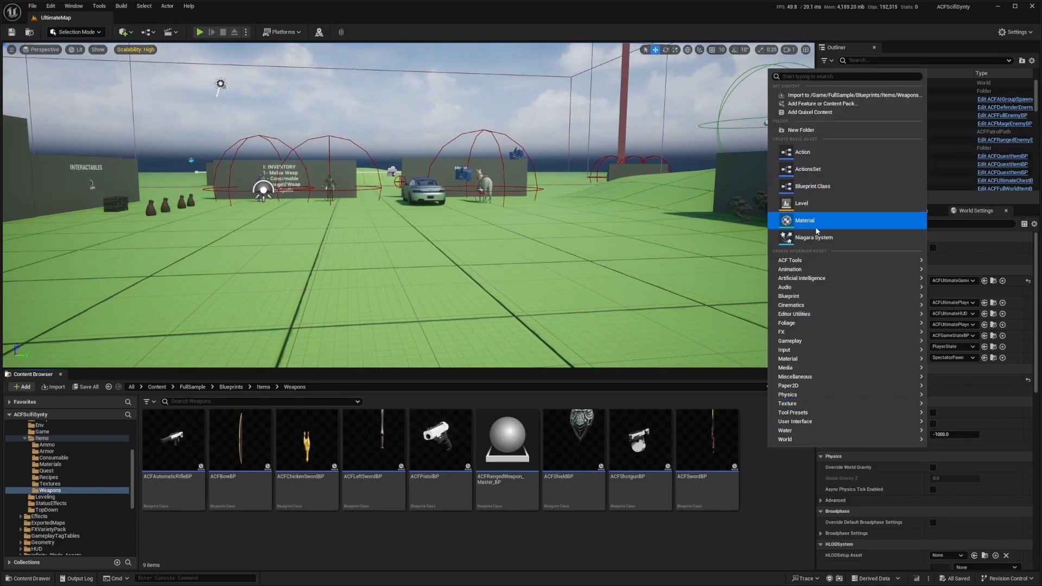
left_click(812, 186)
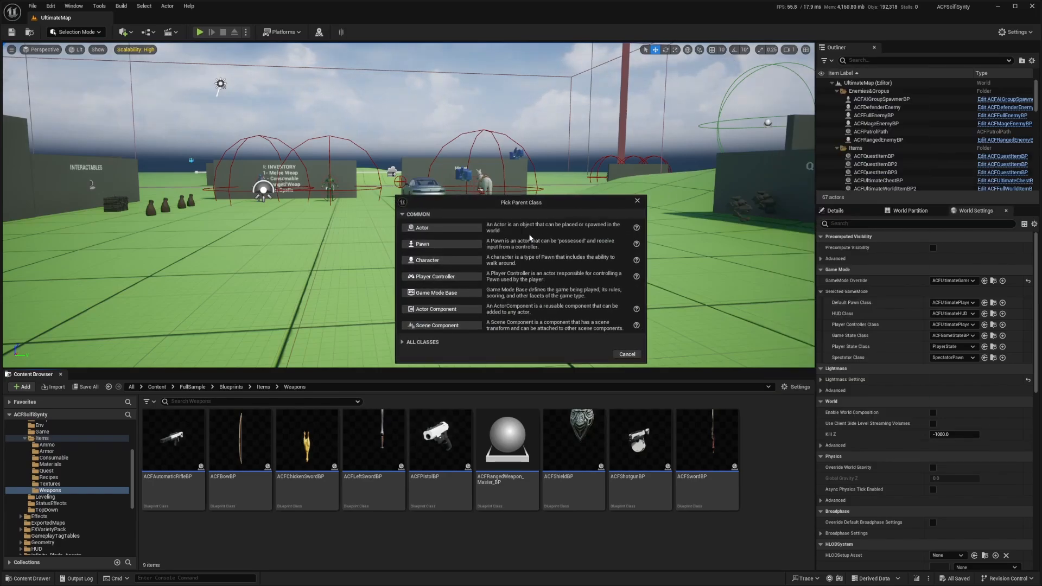
left_click(421, 341)
type("ACF")
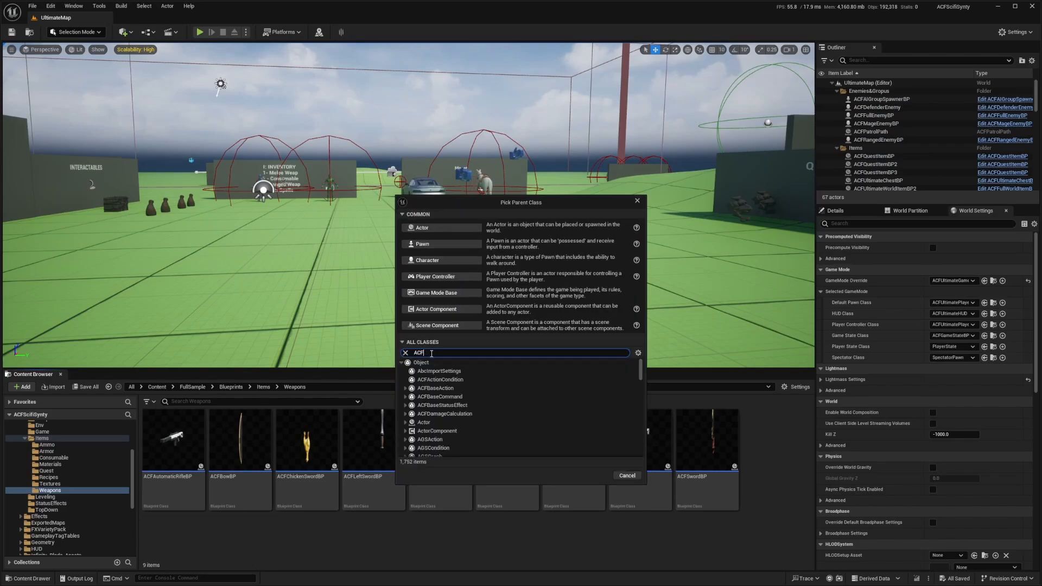
type("Ranged Weapon")
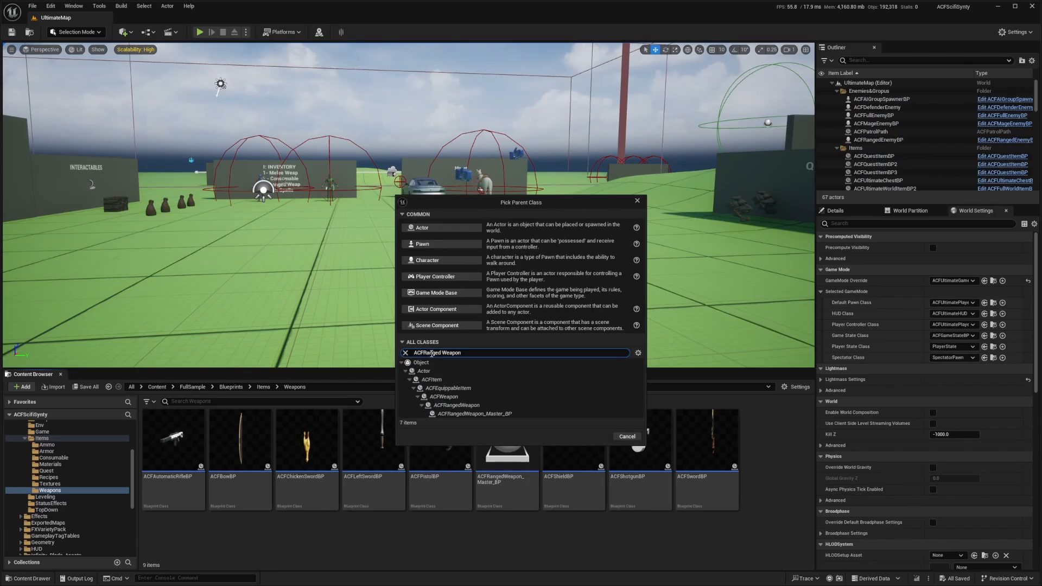
left_click(498, 414)
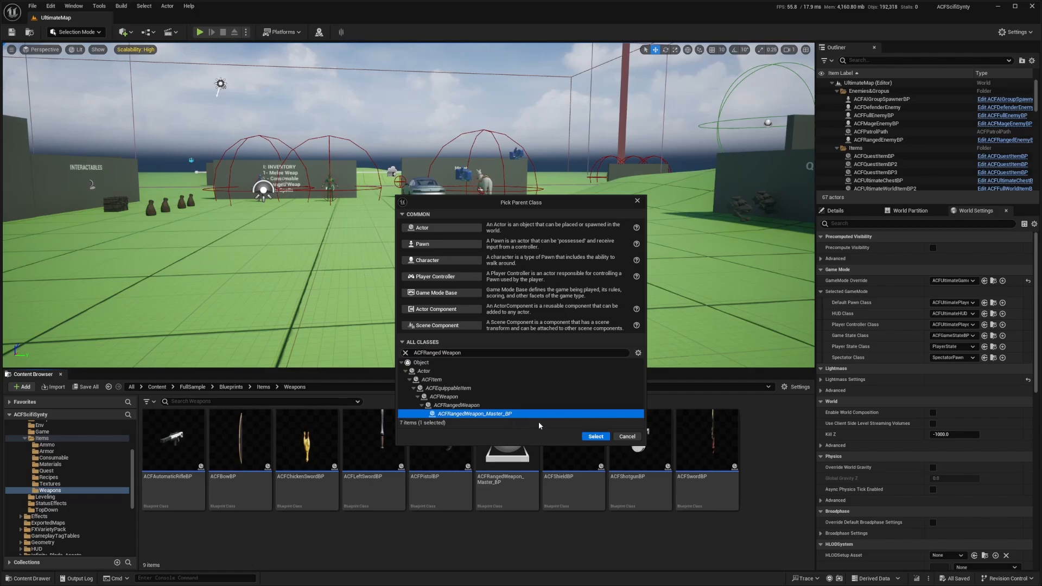
left_click(595, 437)
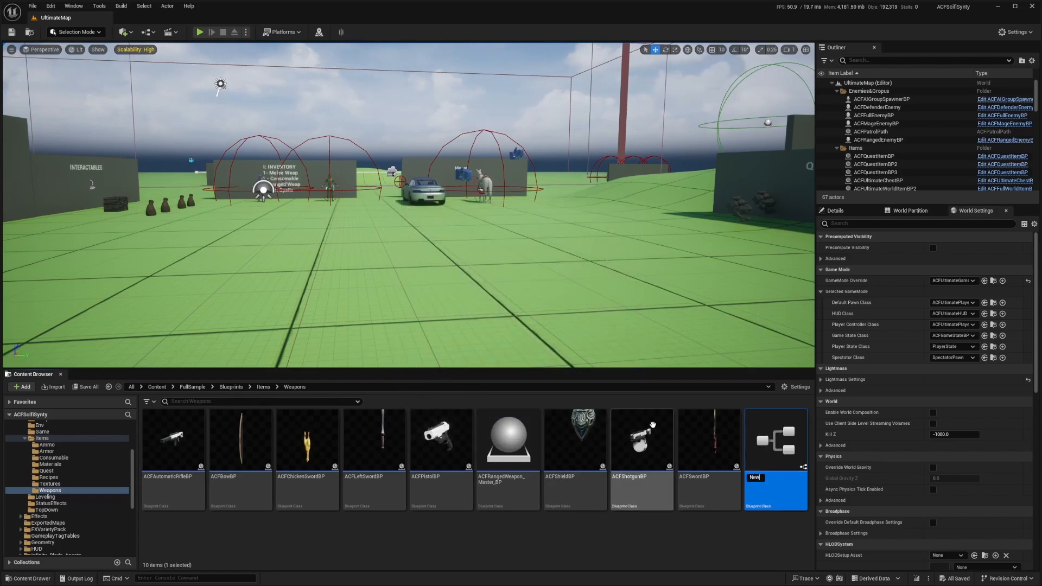
type("NewGun")
key("Return")
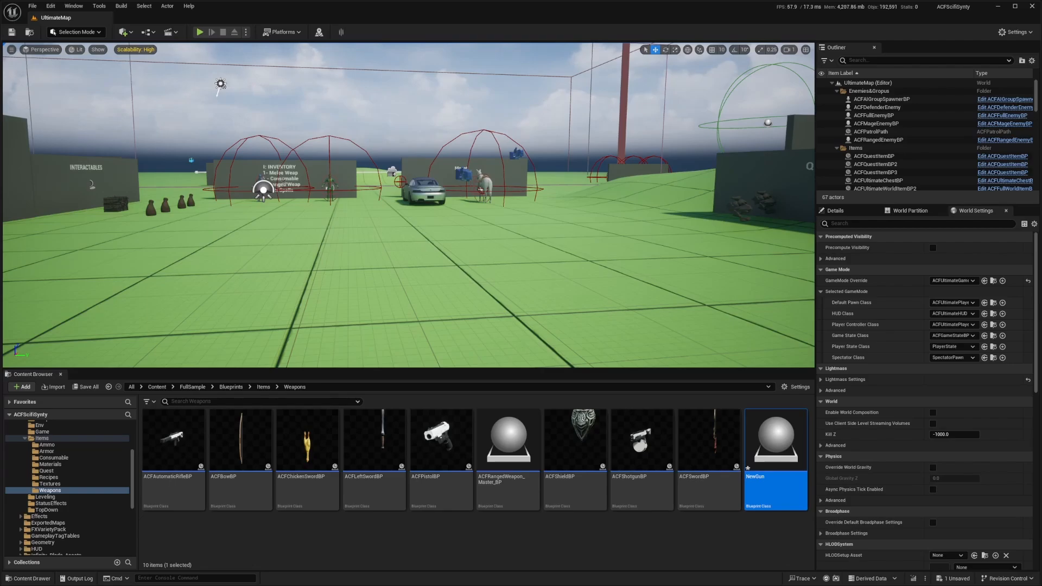
Step: Open the NewGun Blueprint, browse the project for weapon static meshes and examine the SM_Wep_SMG_01 model
double_click(775, 456)
left_click(70, 17)
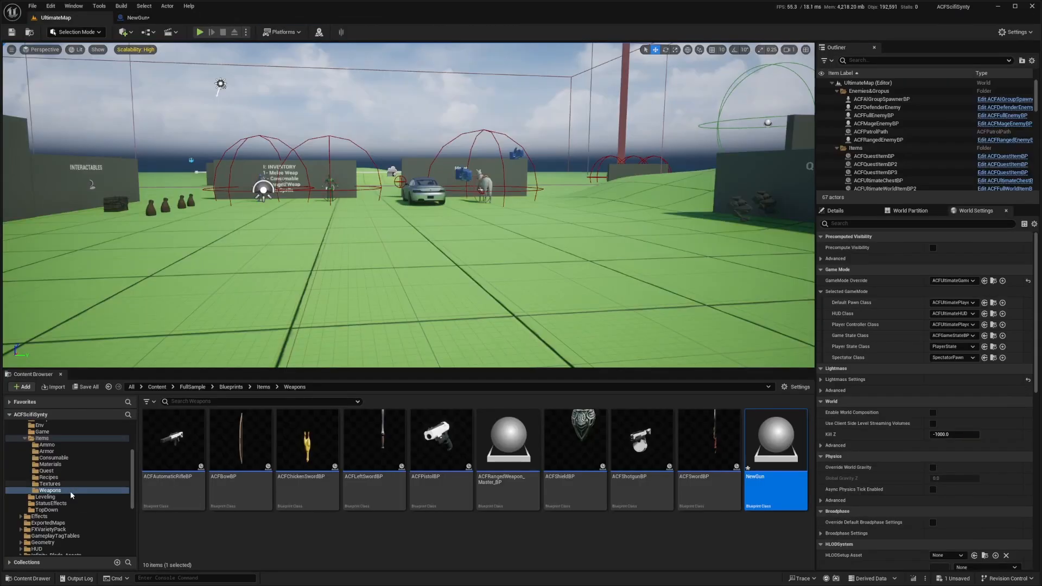
scroll(67, 530, "down", 3)
scroll(66, 529, "down", 2)
scroll(54, 524, "down", 2)
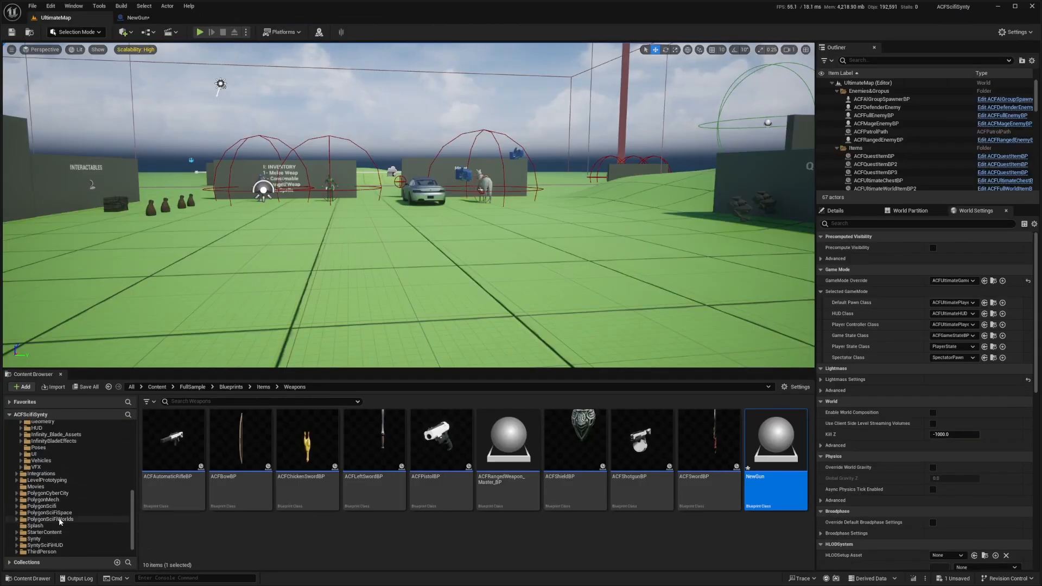
left_click(152, 403)
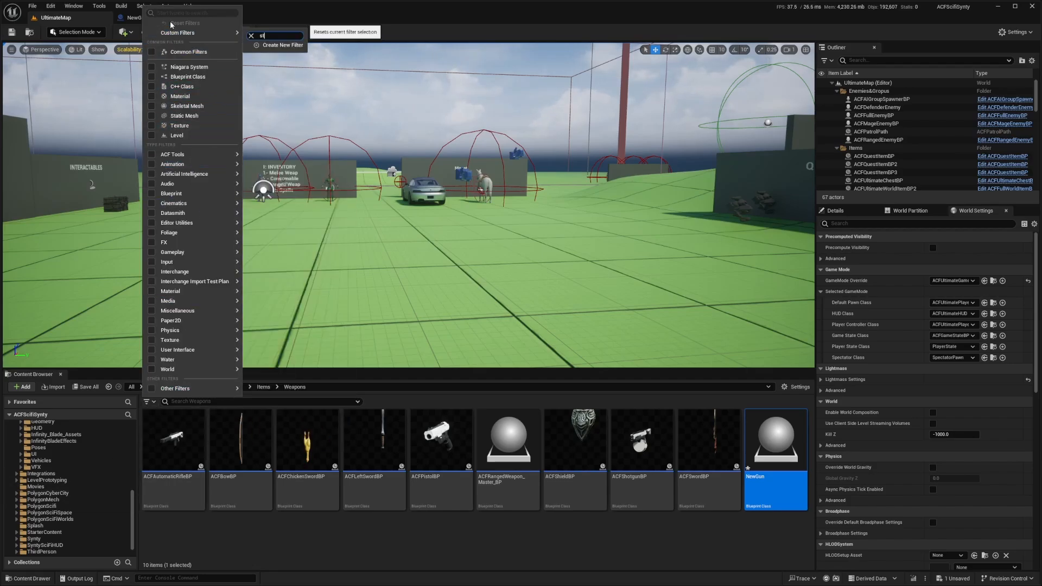
left_click(196, 21)
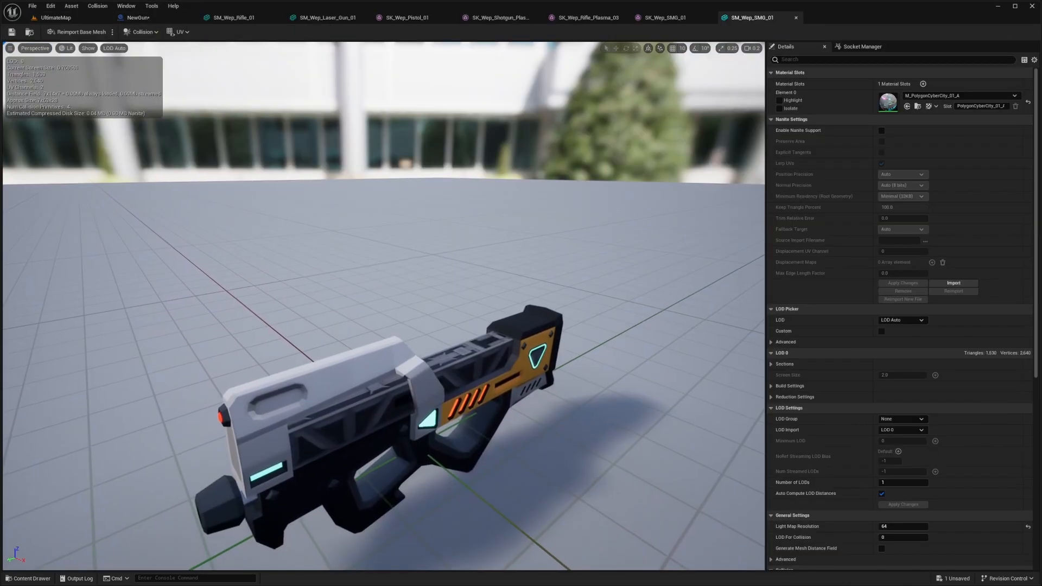
left_click_drag(347, 260, 426, 255)
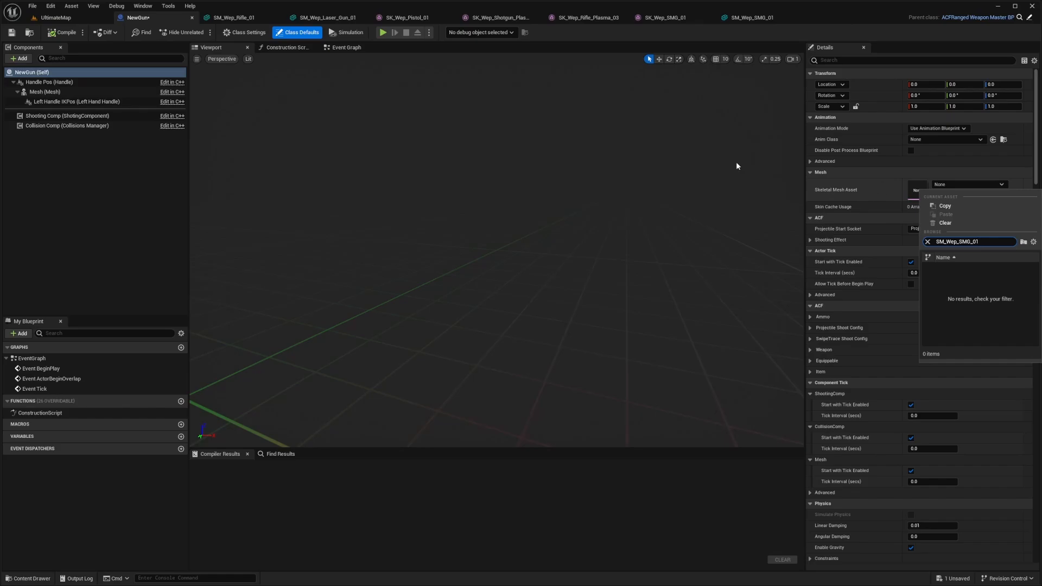
Step: Compile the NewGun Blueprint and enable the Skeletal Mesh Editing Tools plugin
left_click(61, 32)
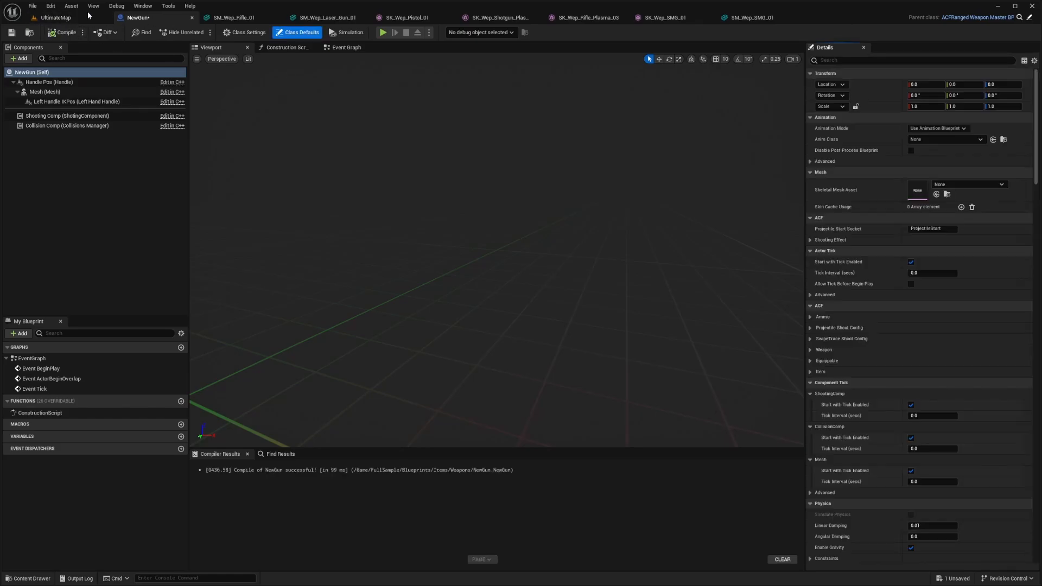
left_click(52, 7)
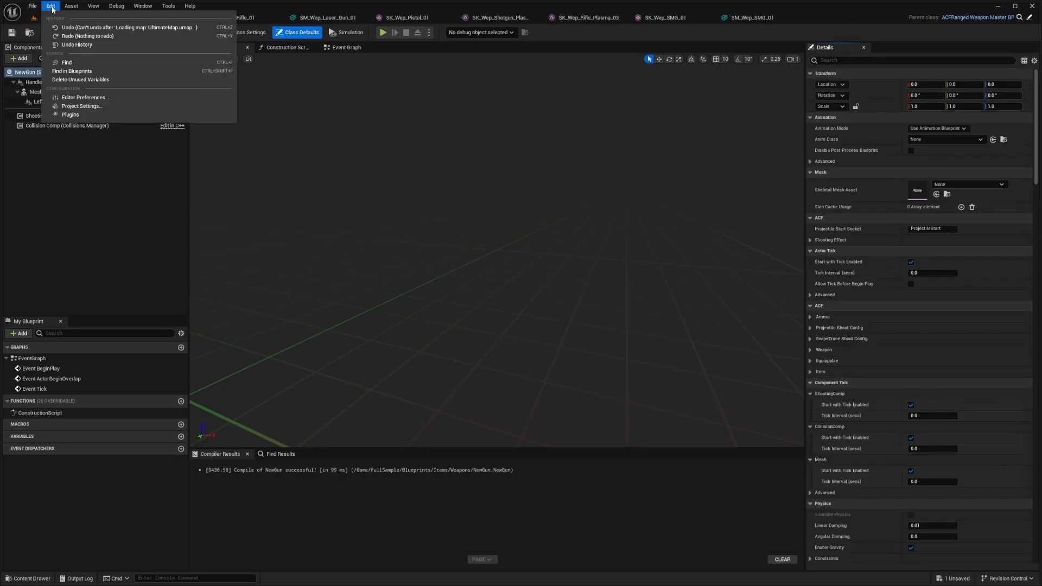
left_click(70, 114)
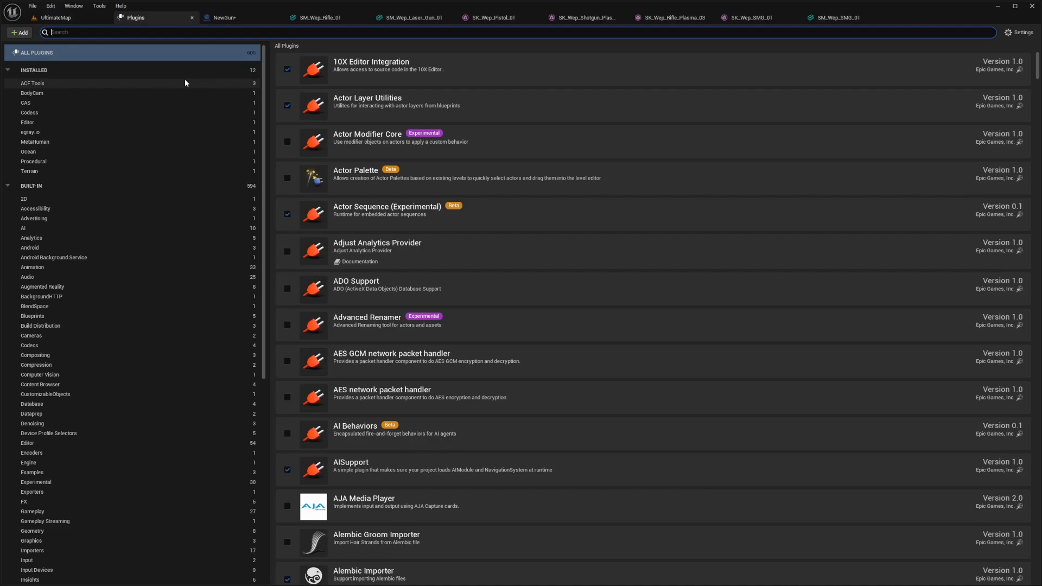
left_click(311, 33)
type("skeletal")
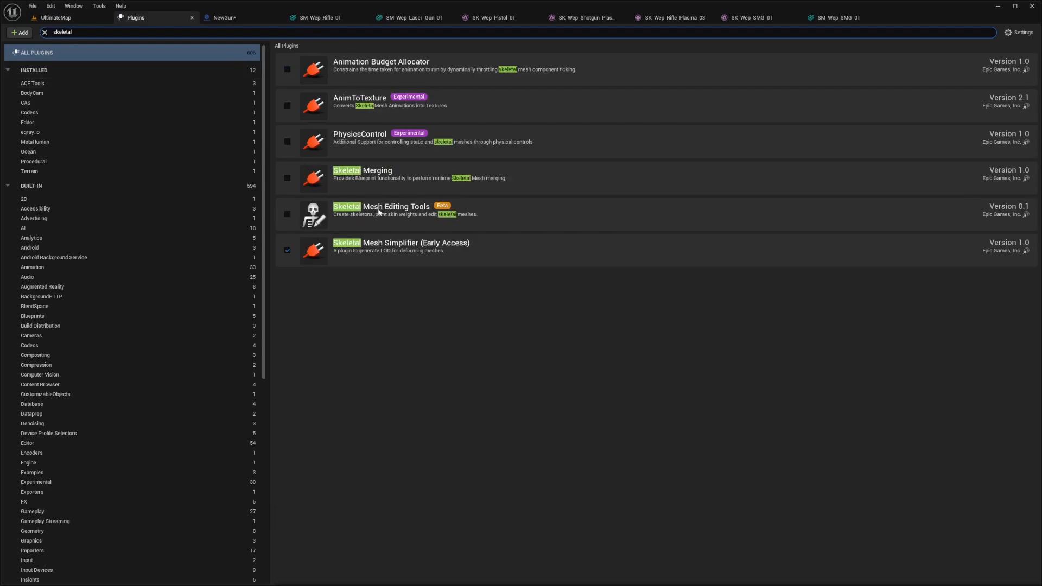
left_click(288, 215)
left_click(583, 307)
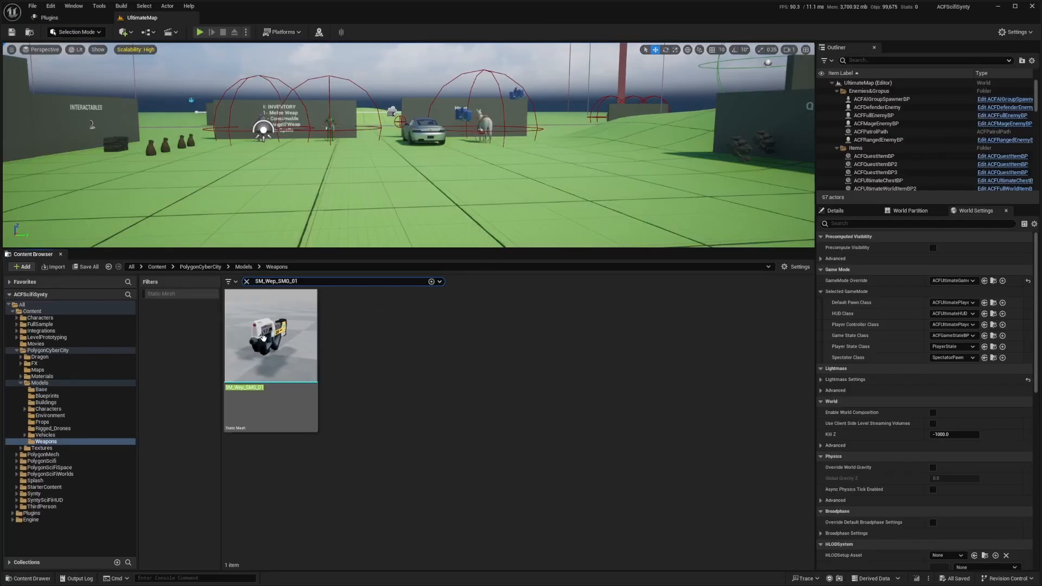
Step: Convert the static mesh SM_Wep_SMG_01 to a skeletal mesh with a new skeleton and a bottom-center root bone
right_click(302, 339)
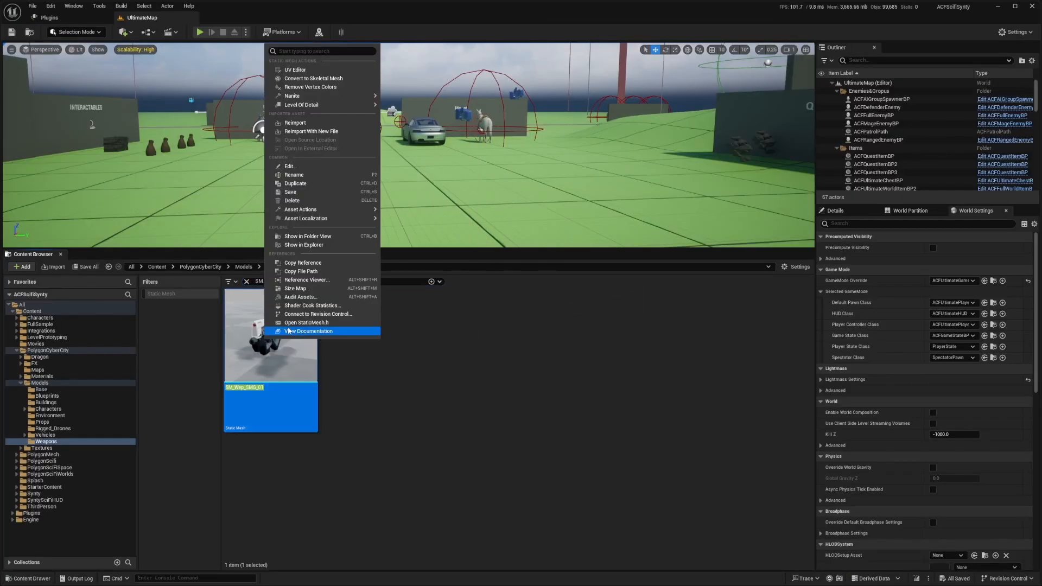
left_click(316, 80)
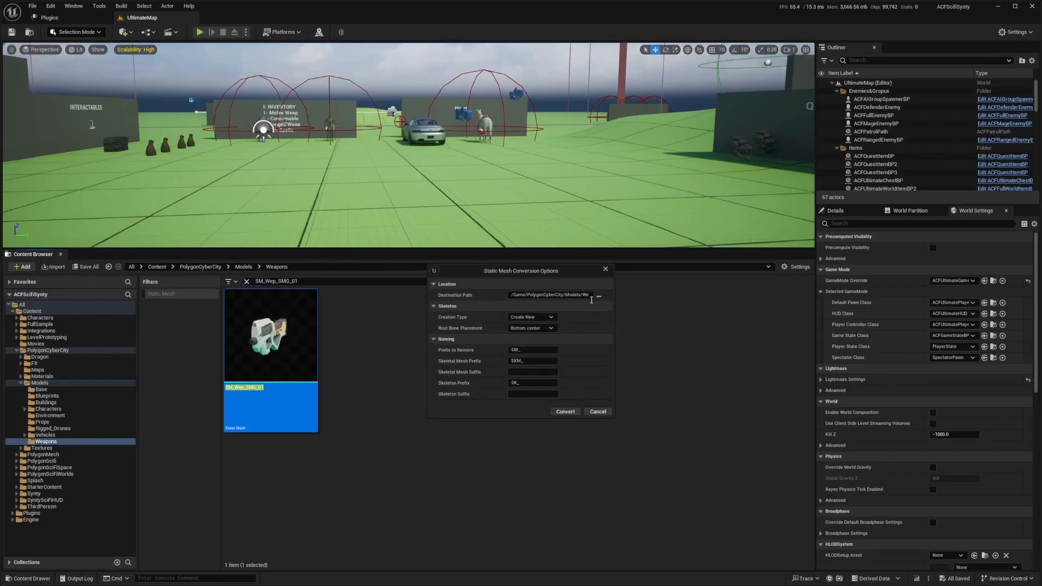
left_click(564, 411)
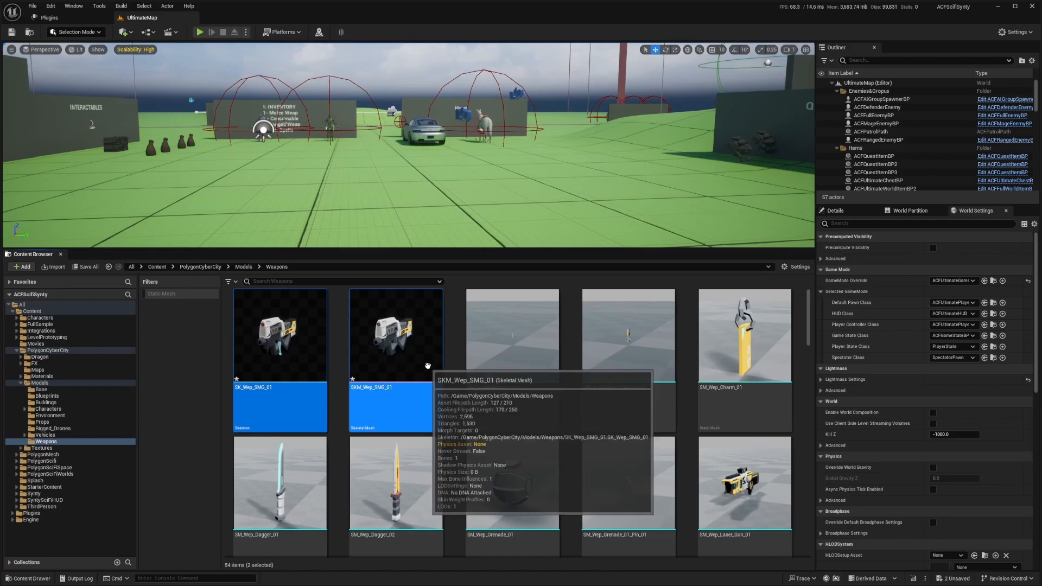
Step: Rename the NewGun Blueprint in the FullSample Weapons folder to ACF_SMG_01
left_click(33, 311)
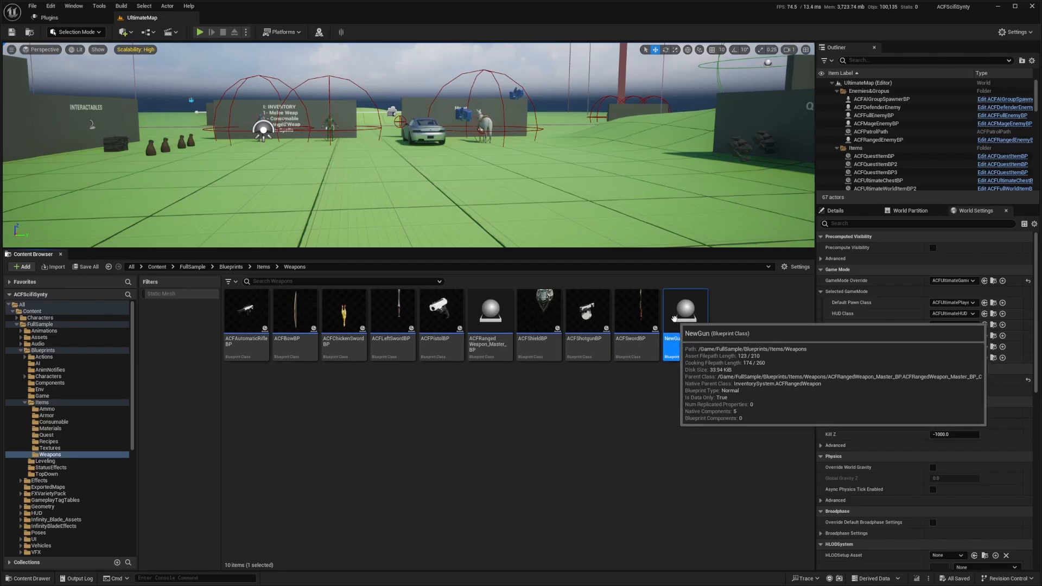
key("F2")
type("SM_Wep_SM")
key("Home")
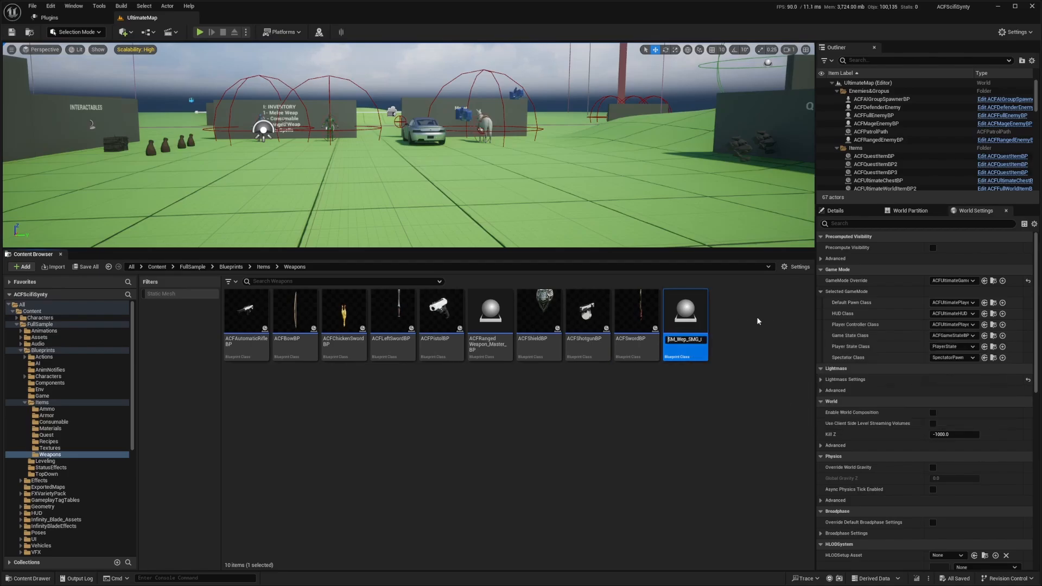
type("ACF_")
key("Right")
key("Right")
key("Right")
key("Right")
key("Right")
key("Right")
key("BackSpace")
key("BackSpace")
key("BackSpace")
key("BackSpace")
key("BackSpace")
key("BackSpace")
key("BackSpace")
key("Return")
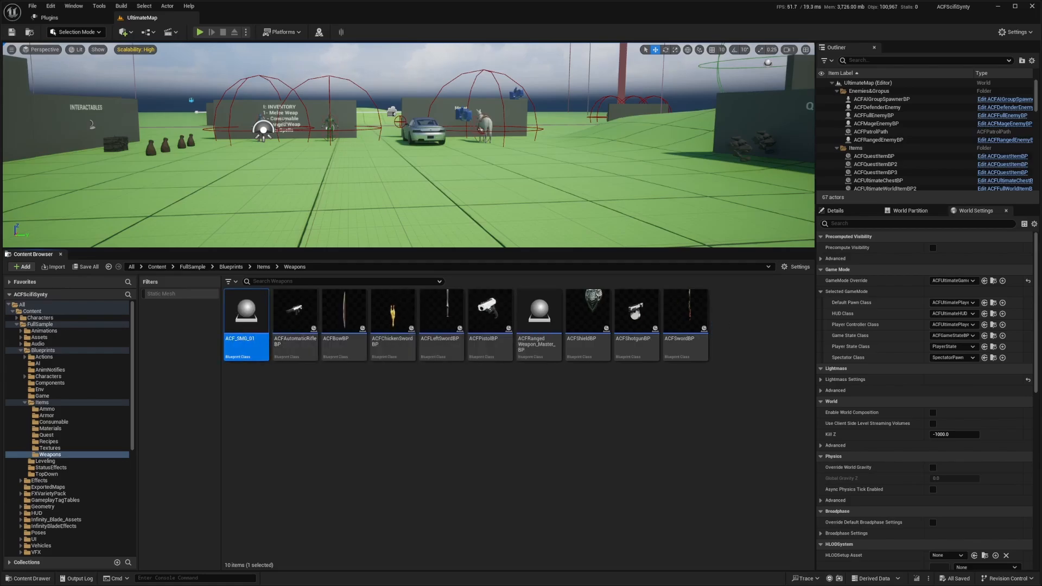
Step: Assign SKM_Wep_SMG_01 as the skeletal mesh of the ACF_SMG_01 Blueprint and compile it
double_click(239, 314)
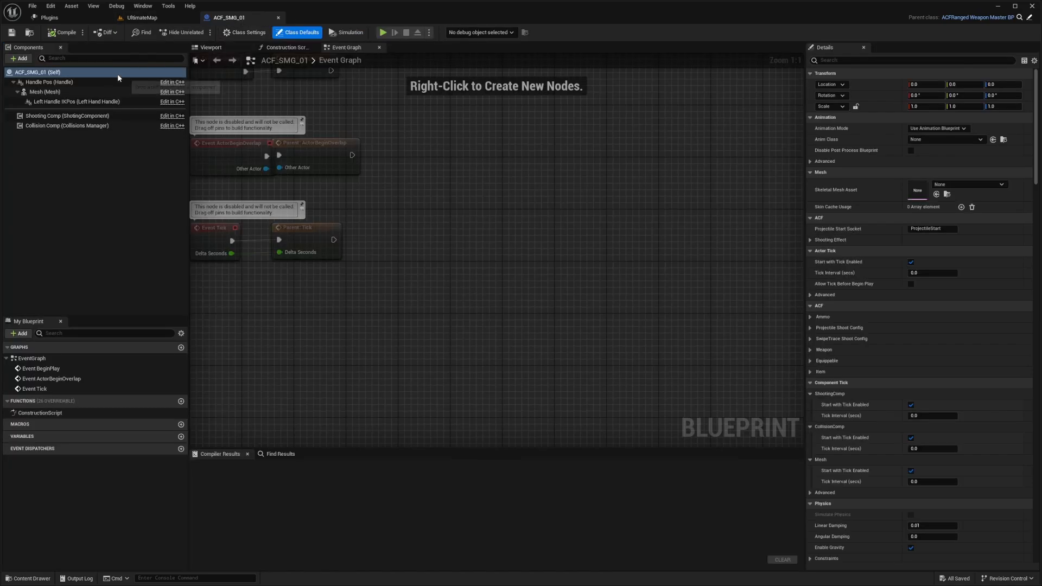
left_click(947, 185)
type("SM_Wep_SMG_01")
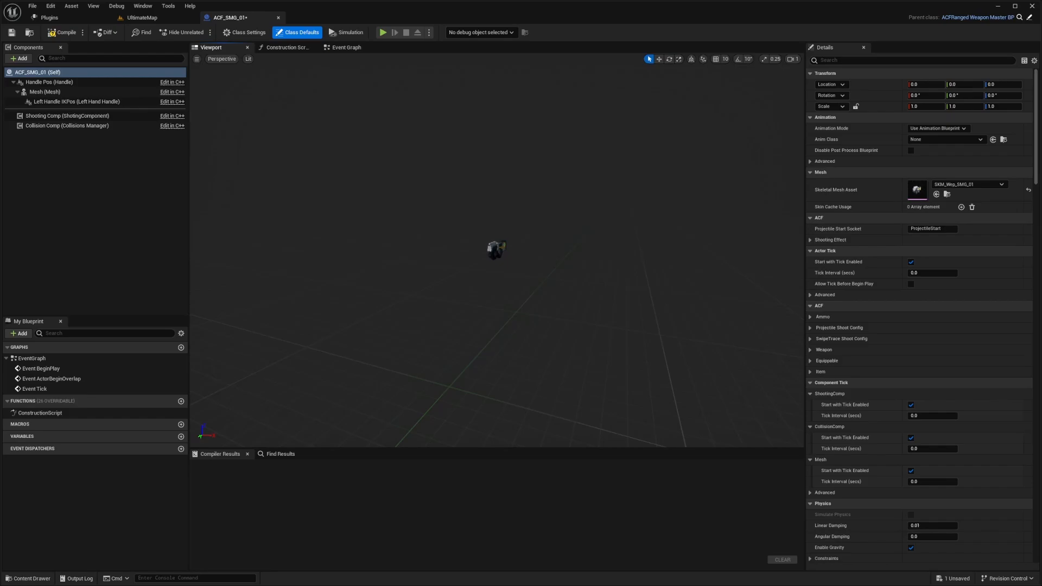
right_click_drag(497, 250, 367, 137)
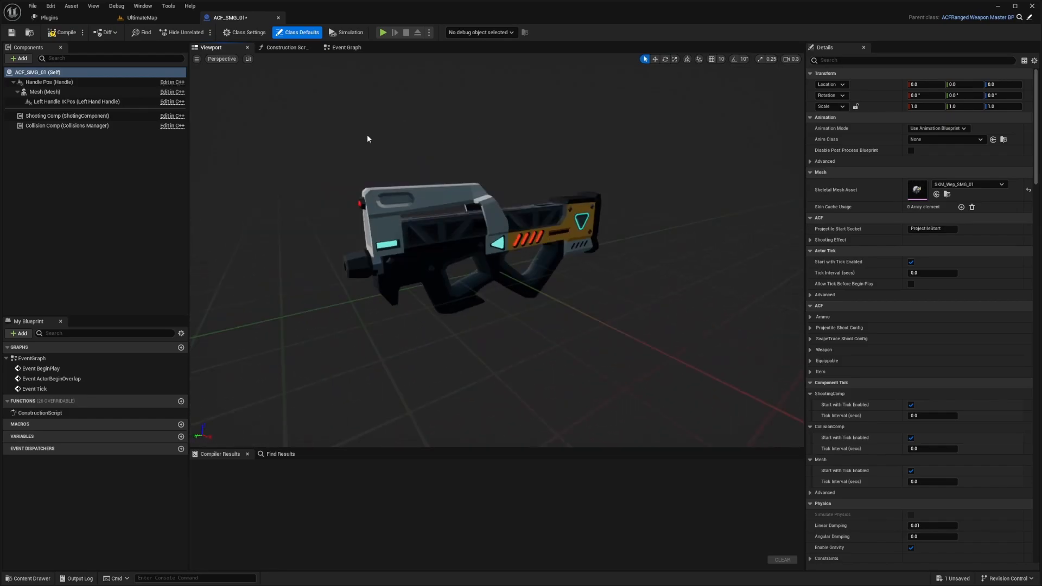
left_click(85, 102)
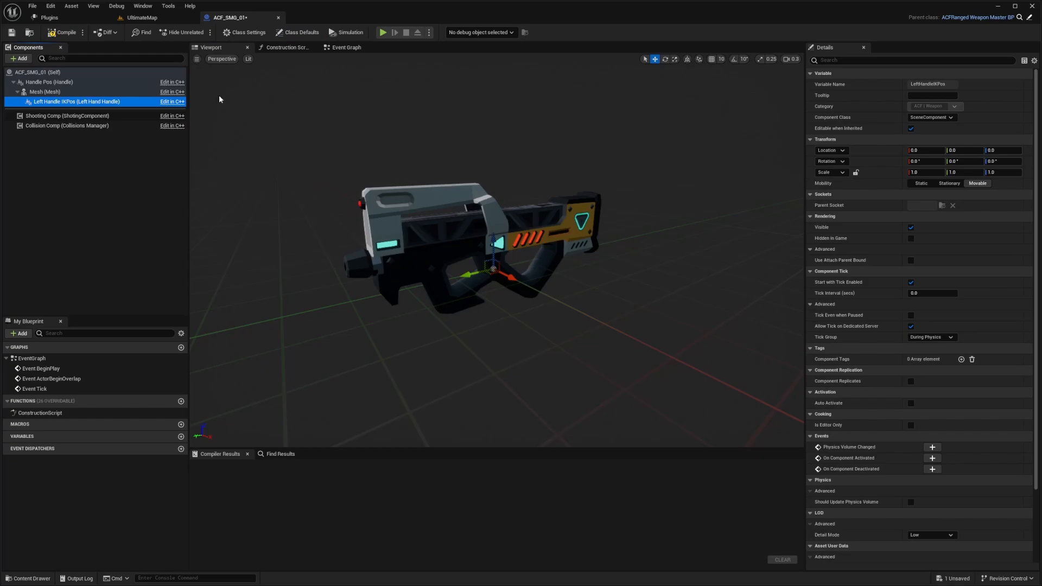
left_click(62, 32)
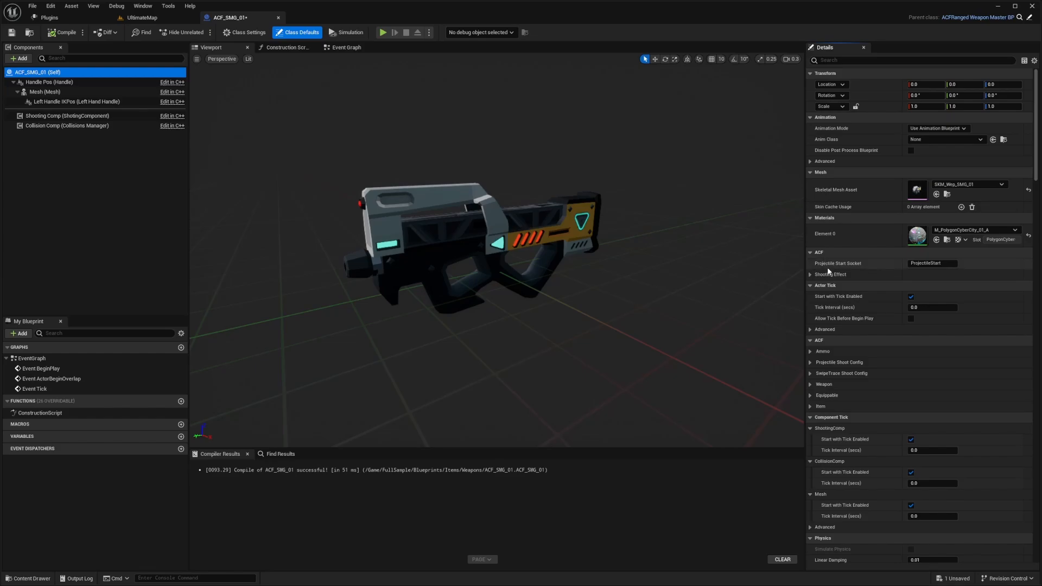
Step: Expand the Shooting Effect settings, select the Projectile Start Socket name for reuse, and open the assigned SKM_Wep_SMG_01 skeletal mesh
left_click(924, 266)
left_click(896, 274)
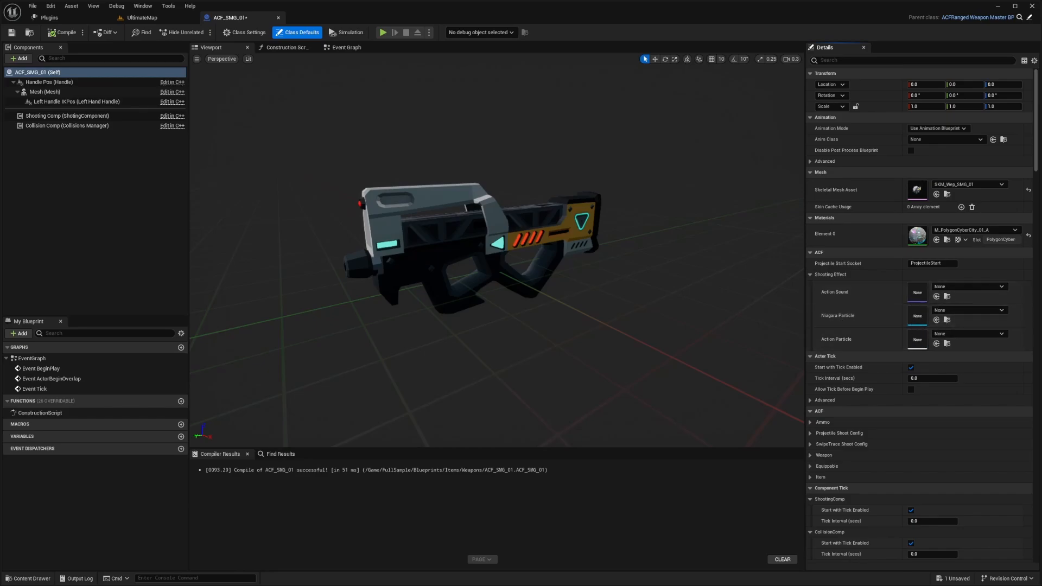
left_click(922, 264)
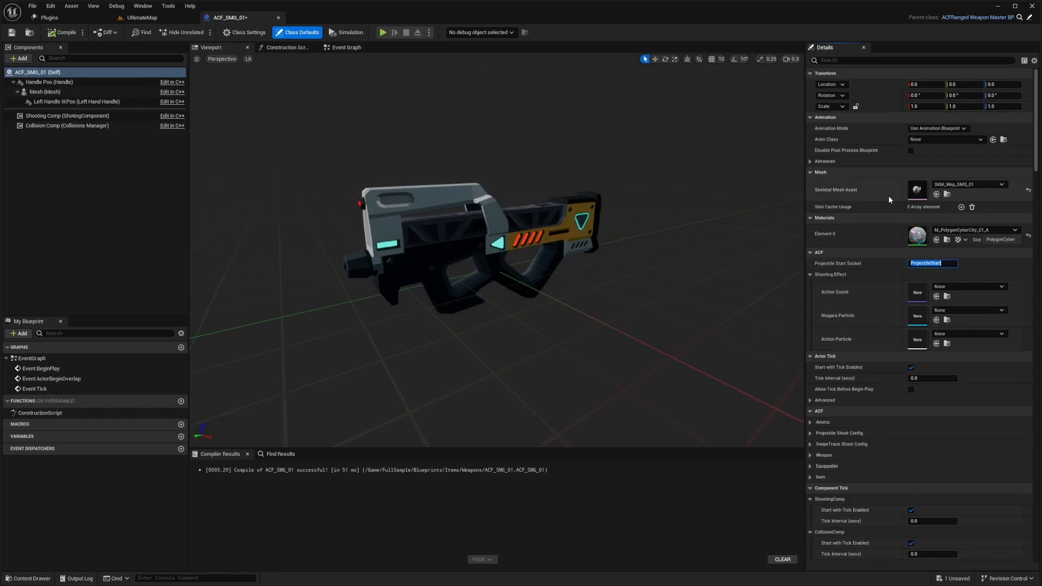
left_click(915, 192)
double_click(915, 192)
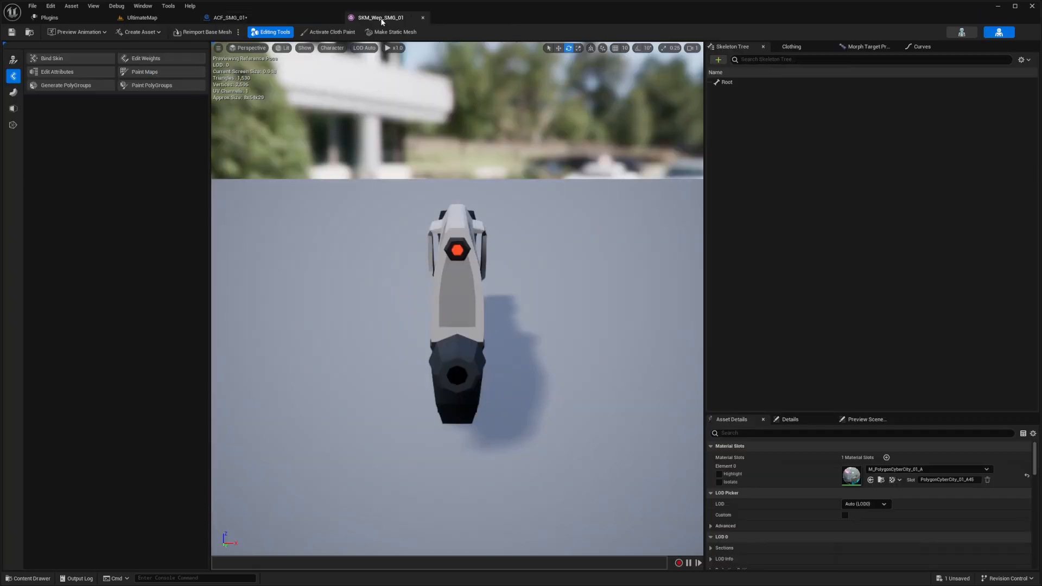
Step: Add a socket named ProjectileStart to the Root bone of the SMG's skeleton
right_click_drag(434, 233, 344, 354)
scroll(427, 342, "down", 1)
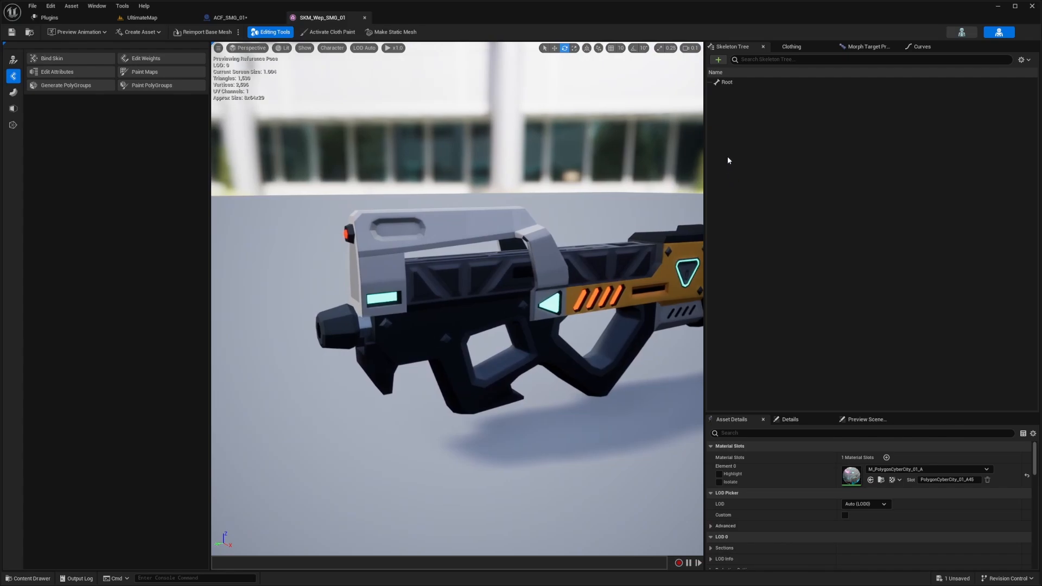
left_click(732, 83)
right_click(730, 85)
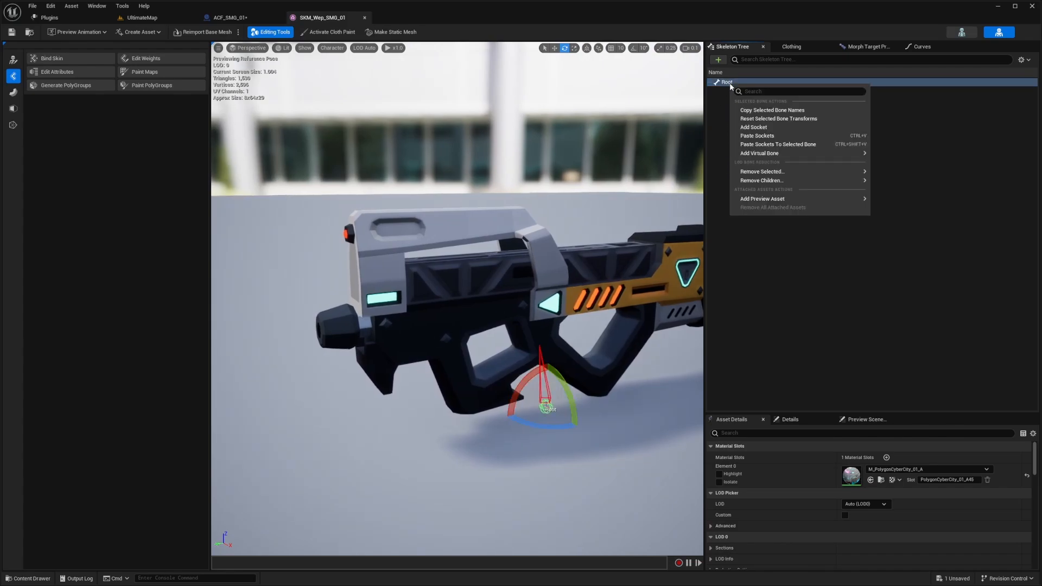
left_click(753, 127)
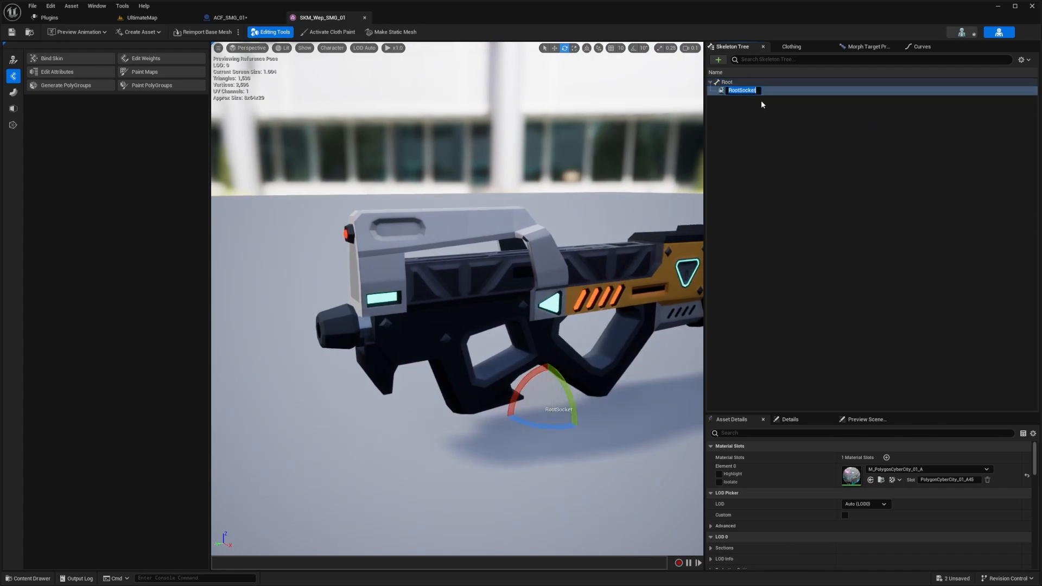
key("Return")
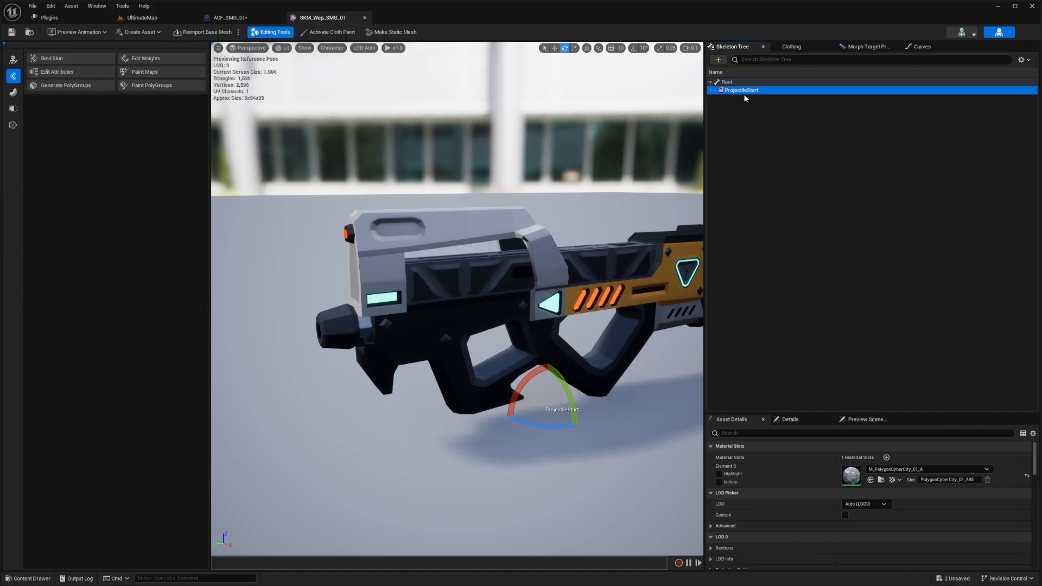
Step: Move the ProjectileStart socket forward and up to the tip of the SMG's muzzle and save all assets
key("w")
left_click_drag(516, 414, 292, 412)
key("w")
mouse_move(520, 434)
right_mouse_down()
mouse_move(524, 488)
mouse_move(570, 510)
mouse_move(520, 435)
right_mouse_up()
scroll(520, 434, "up", 1)
key("a")
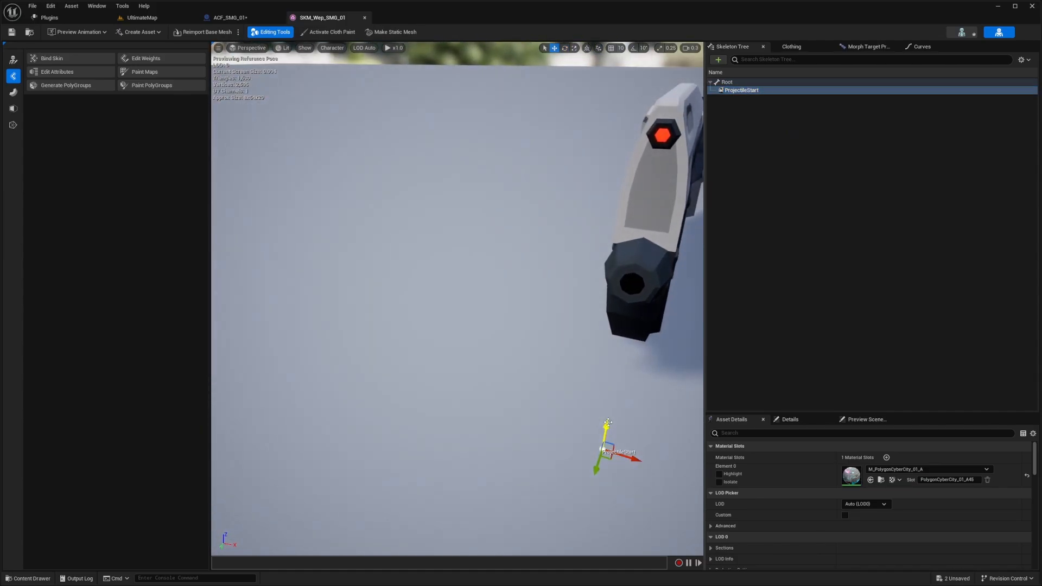
left_click_drag(602, 426, 635, 253)
right_click_drag(635, 253, 425, 148)
key("d")
key("ctrl+shift+s")
Step: In the ACF_SMG_01 Blueprint, set the shooting effect's Action Particle to P_MuzzleFlash_C
left_click(229, 17)
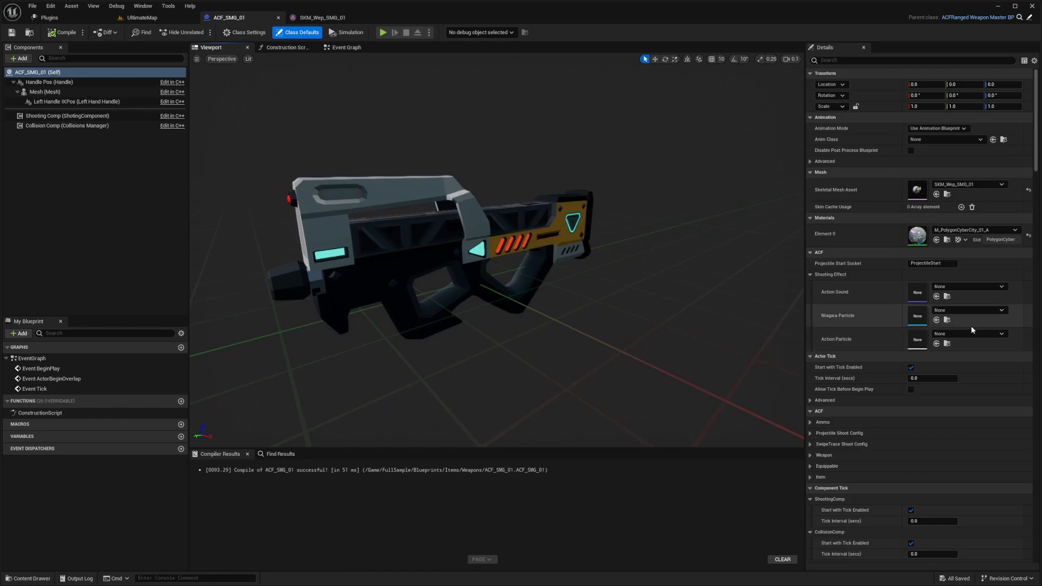
left_click(954, 333)
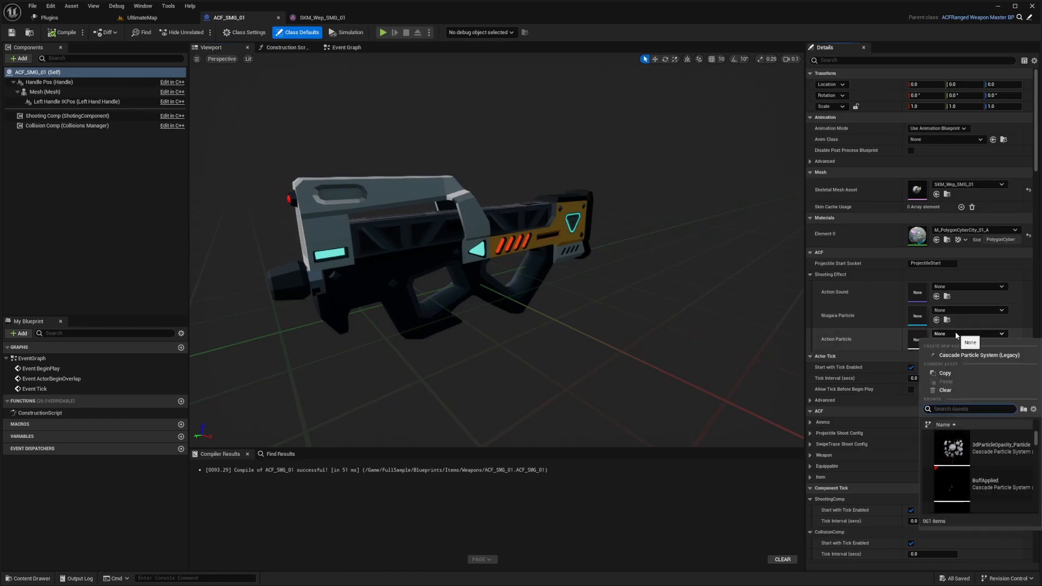
type("muzzlef")
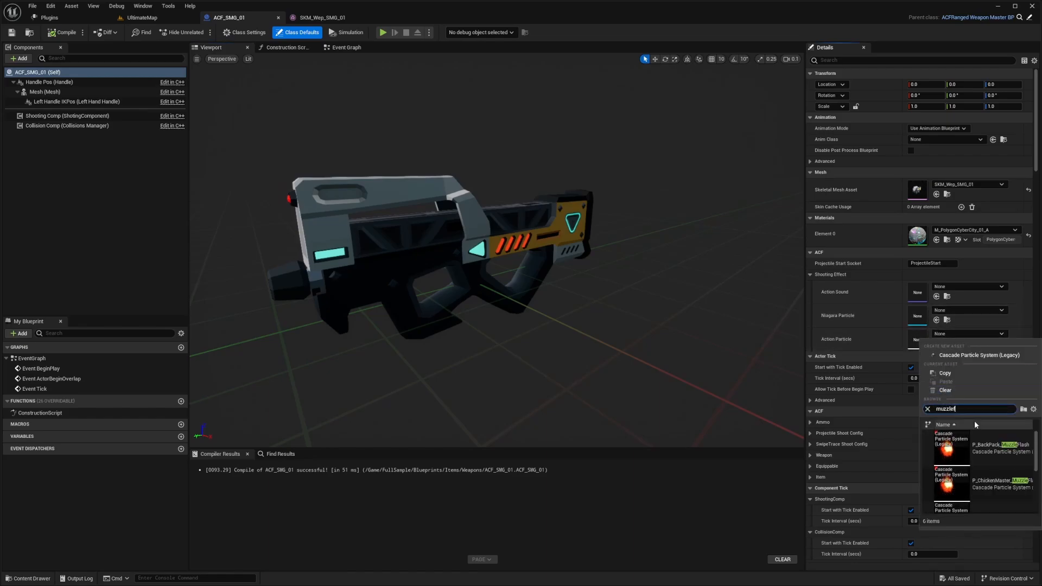
type("lash")
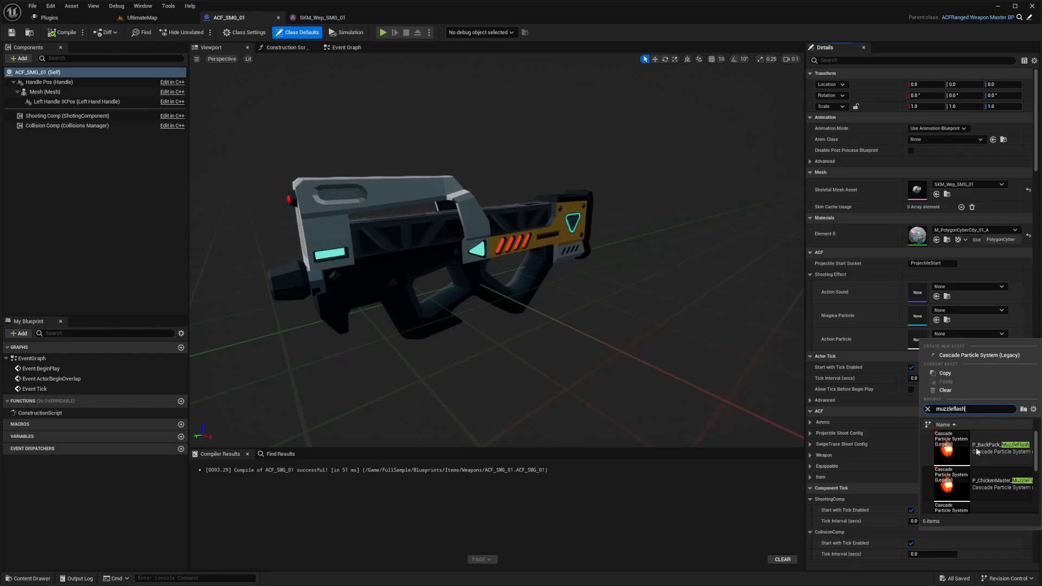
scroll(976, 451, "down", 3)
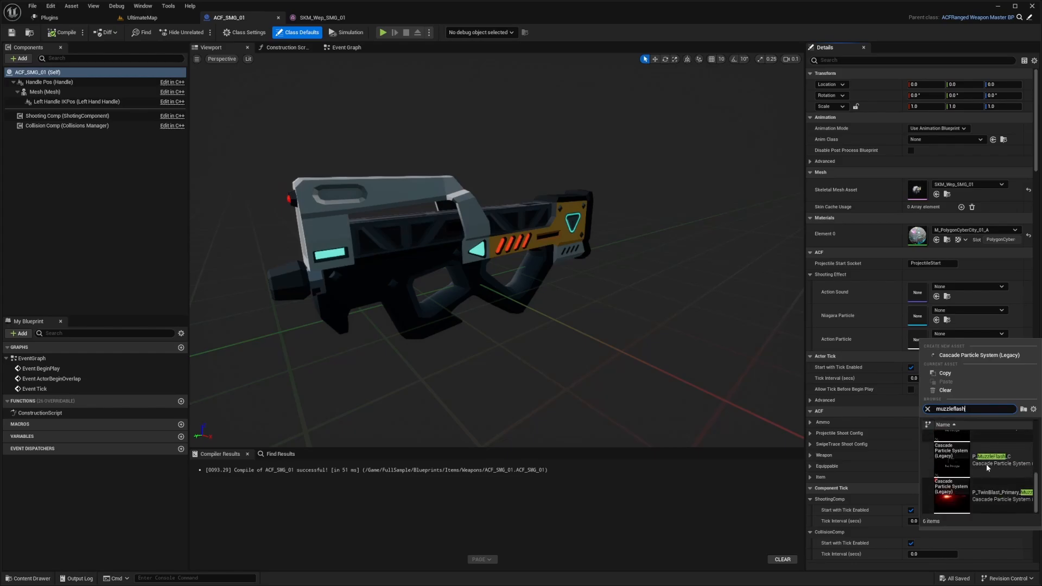
left_click(986, 463)
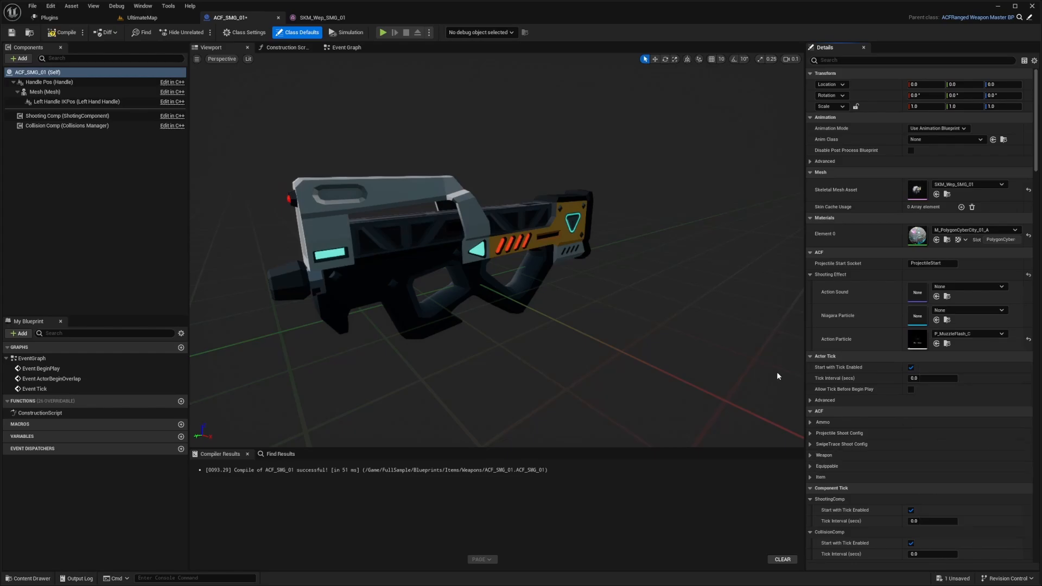
Step: Switch to the Epic Games Launcher and add the Sci-Fi Weapons sound effects pack from the vault to the ACFScifiSynty project
left_click_drag(776, 372, 716, 379)
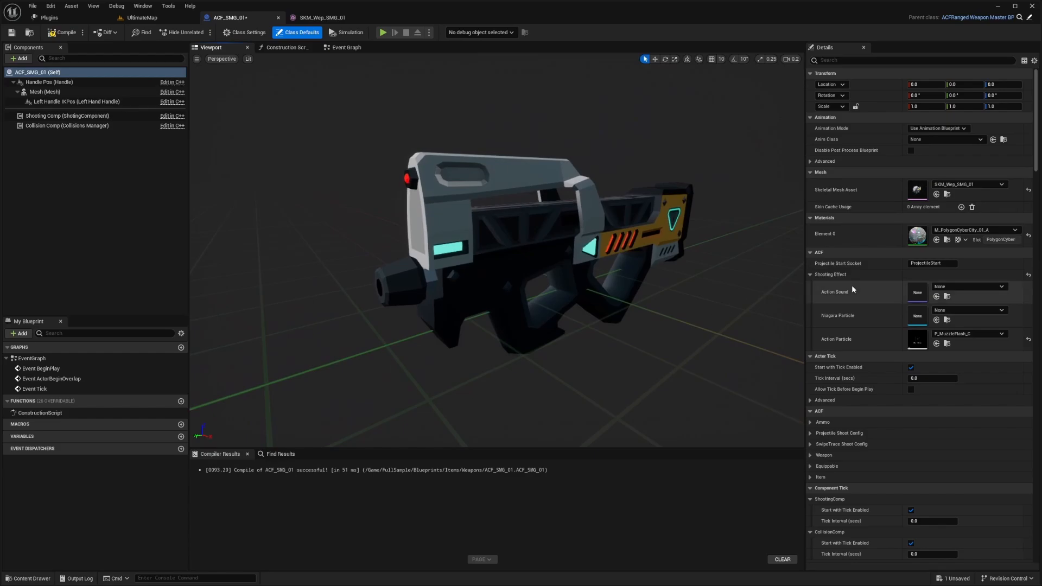
left_click(934, 287)
scroll(955, 434, "down", 1)
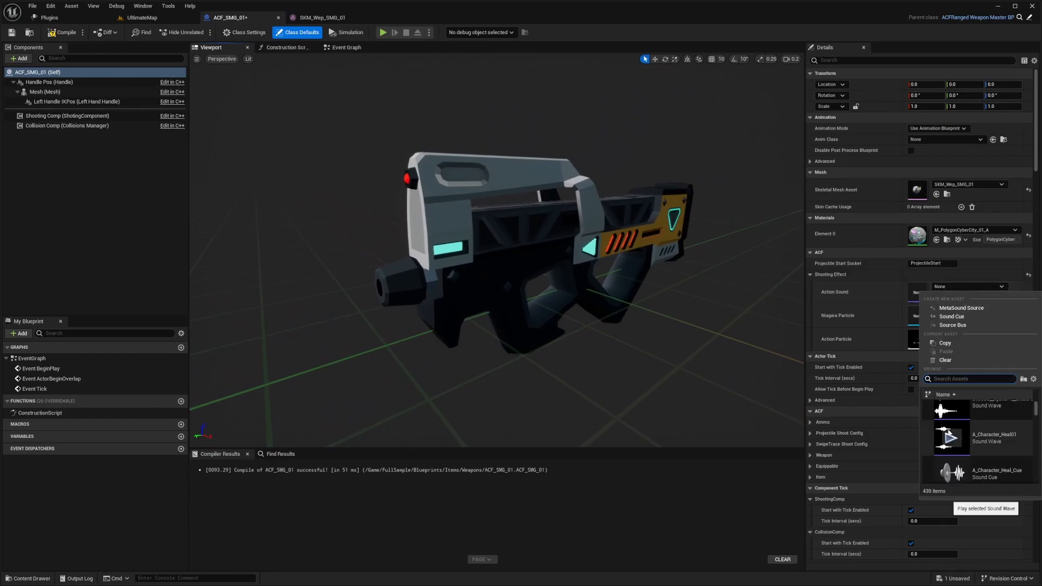
key("alt+Tab")
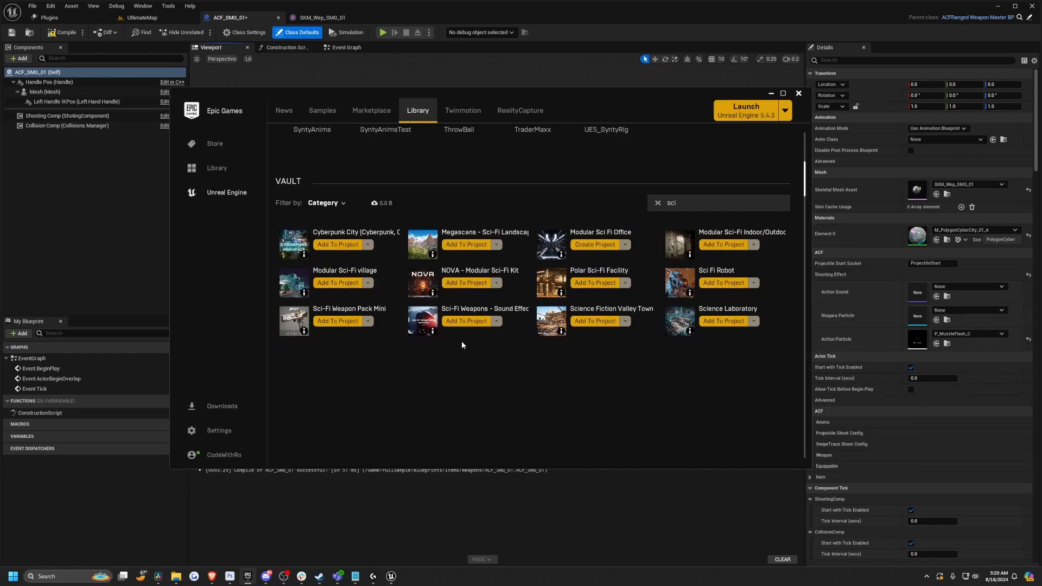
left_click(458, 322)
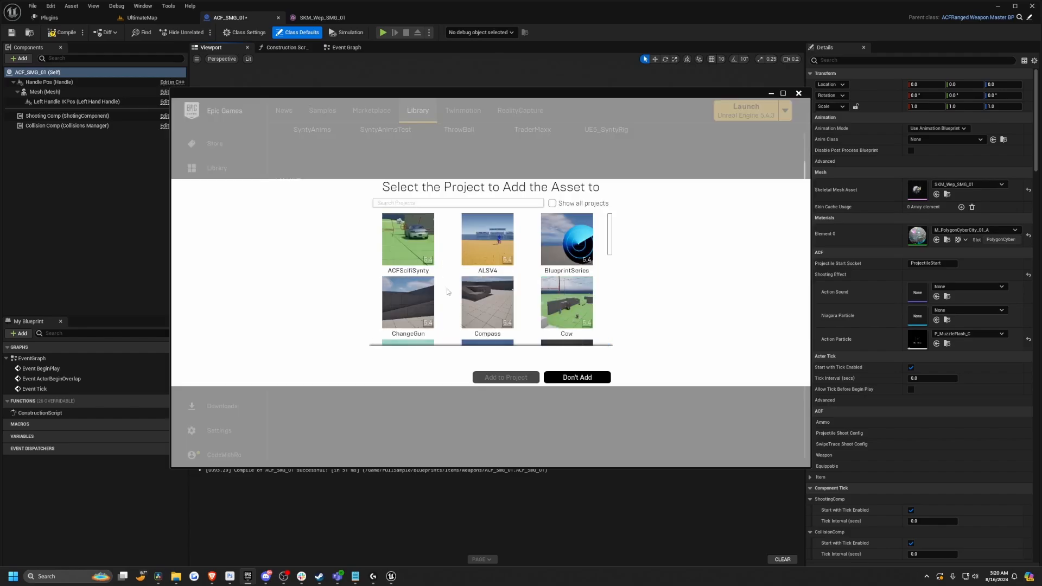
left_click(496, 374)
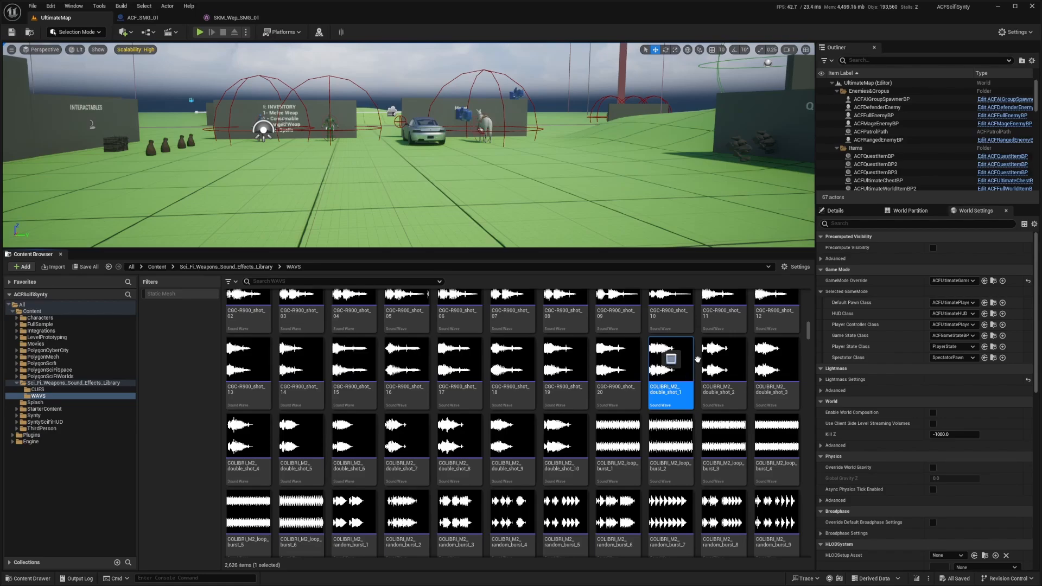
Step: Create a single sound cue named ScifiGunSFX from the waves COLIBRI_M2_double_shot_1 to 10 and CGC-R900_shot_20
left_click(776, 358)
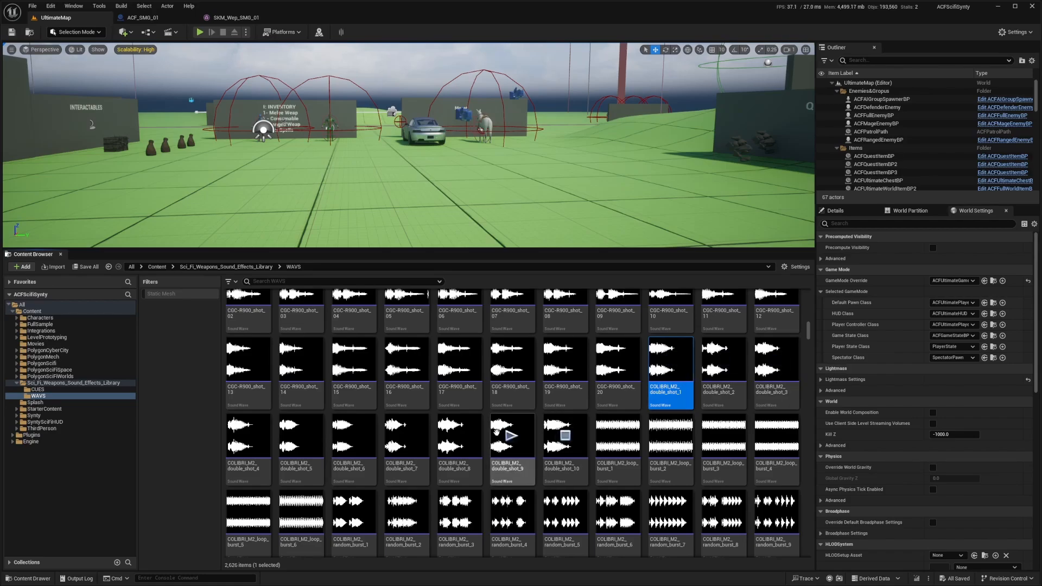
left_click(564, 440)
left_click(626, 381, "shift")
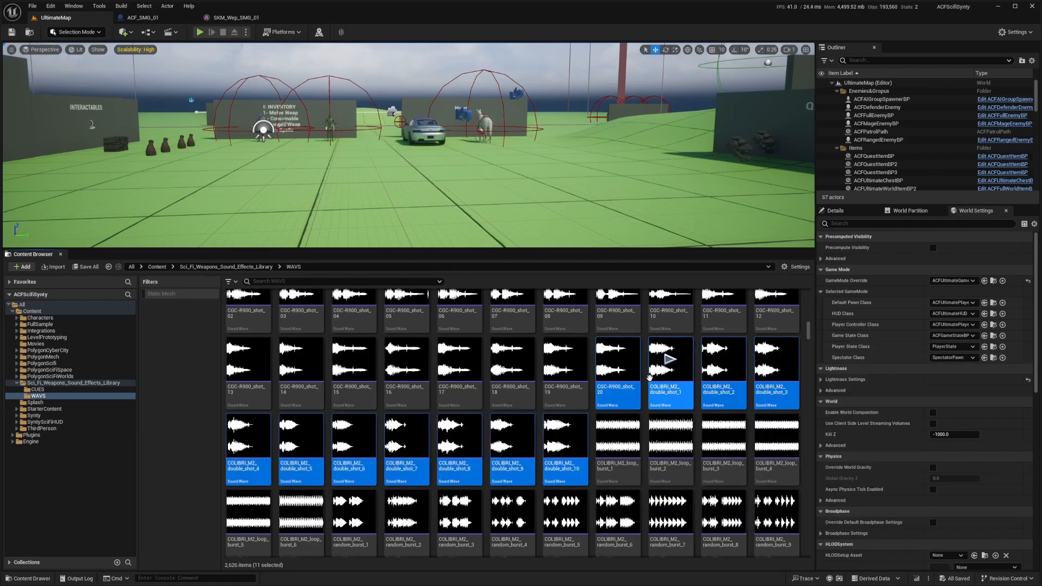
right_click(612, 383)
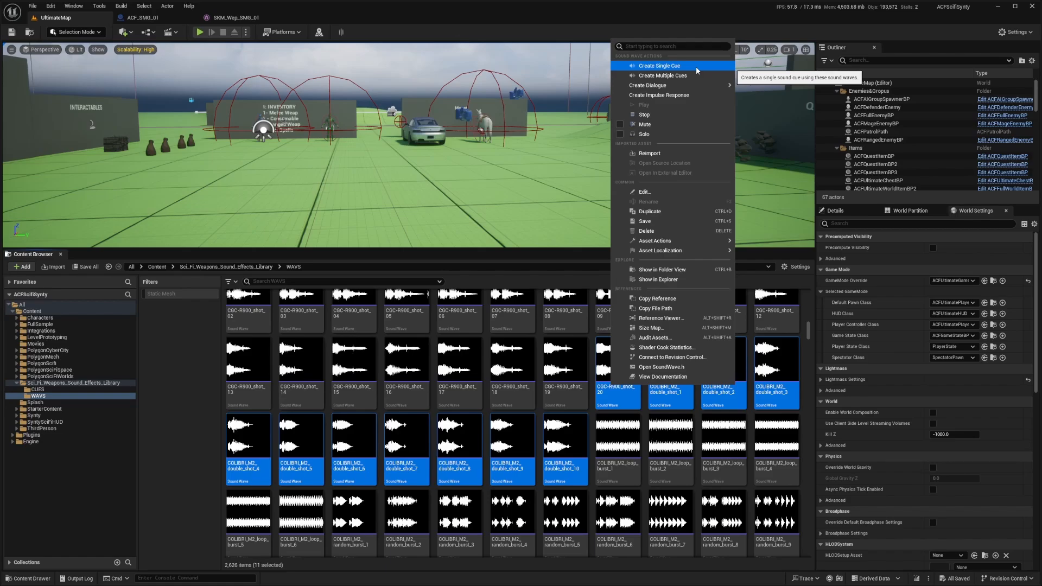
left_click(659, 66)
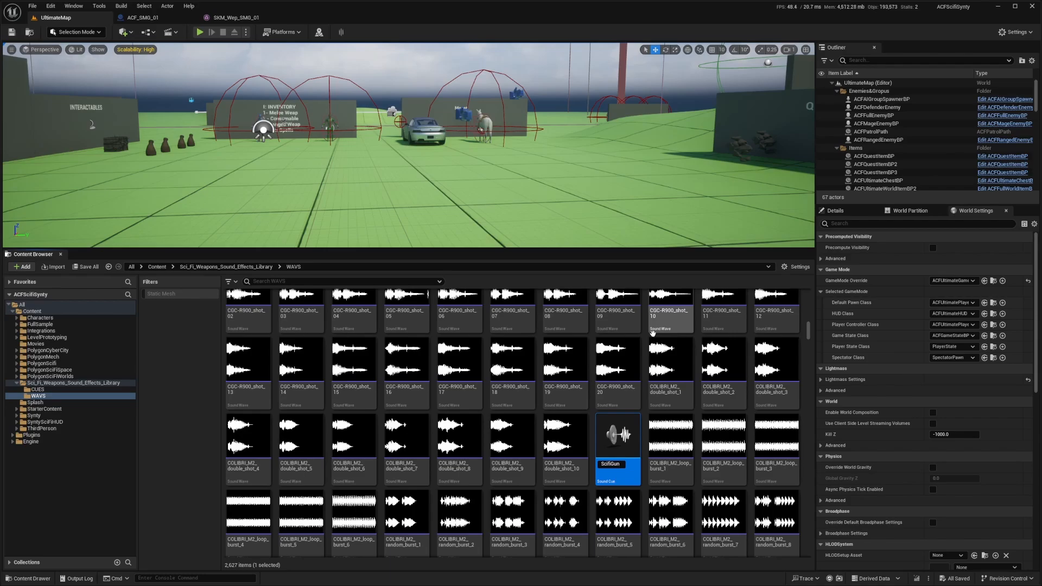
Step: Open the ScifiGunSFX sound cue, inspect how its wave players feed the Random and Output nodes, and save it
double_click(514, 462)
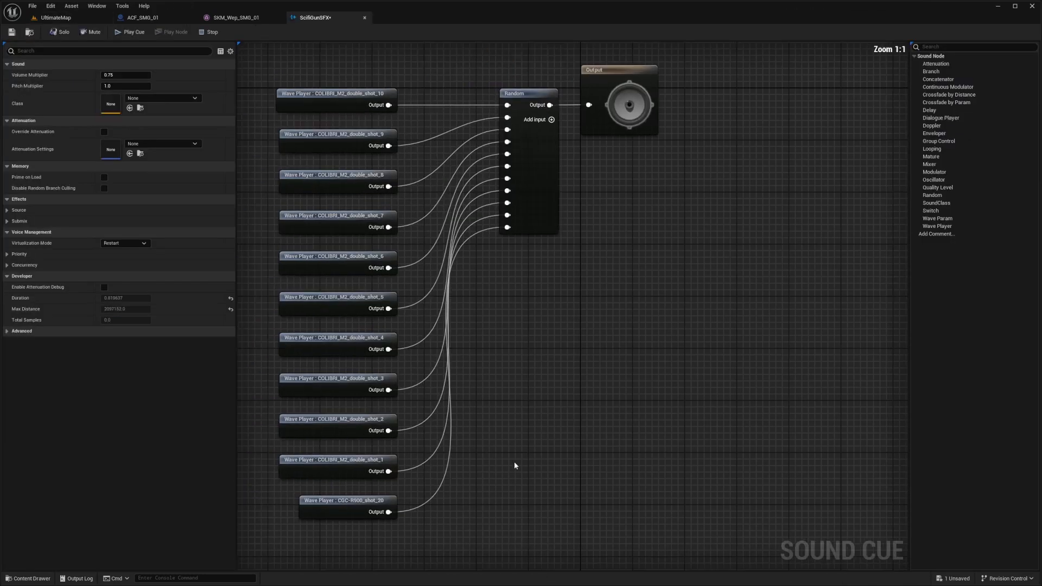
left_click_drag(513, 61, 354, 529)
left_click(636, 107)
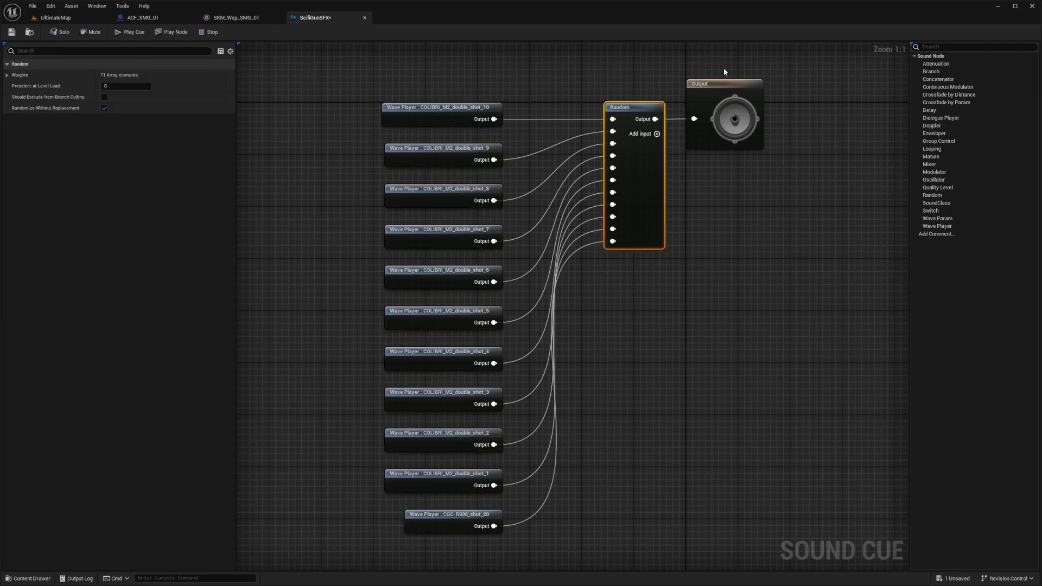
left_click_drag(615, 119, 615, 119)
left_click_drag(735, 54, 706, 111)
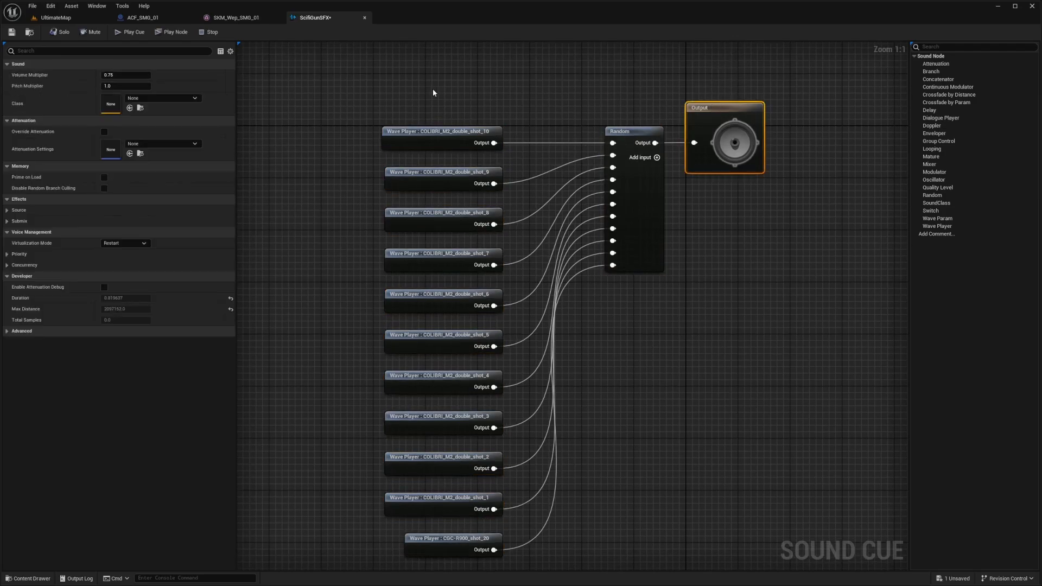
left_click(292, 70)
key("ctrl+s")
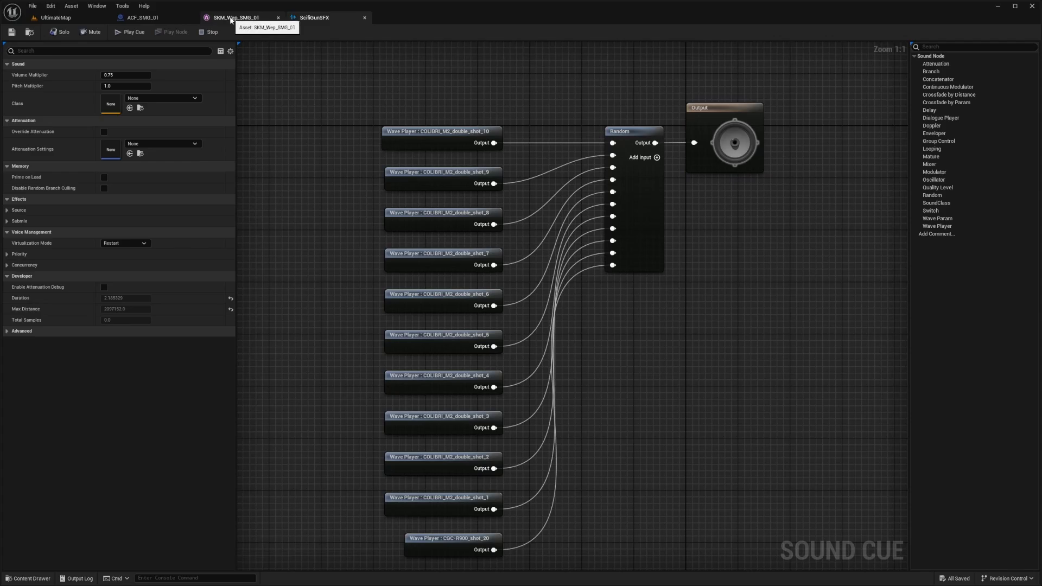
Step: Set the Action Sound of ACF_SMG_01's shooting effect to ScifiGunSFX and save the Blueprint
left_click(231, 19)
left_click(146, 17)
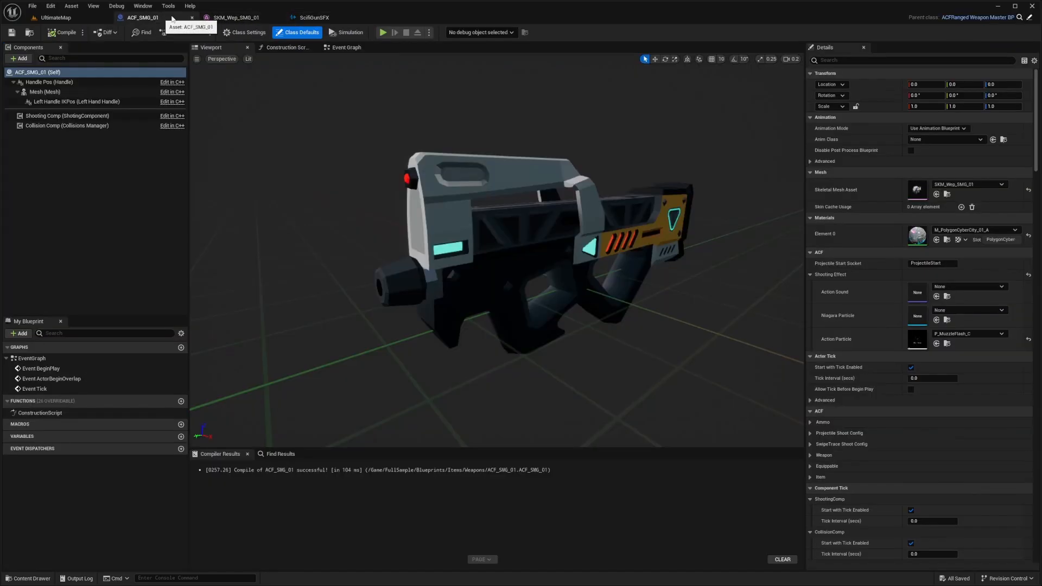
left_click(944, 287)
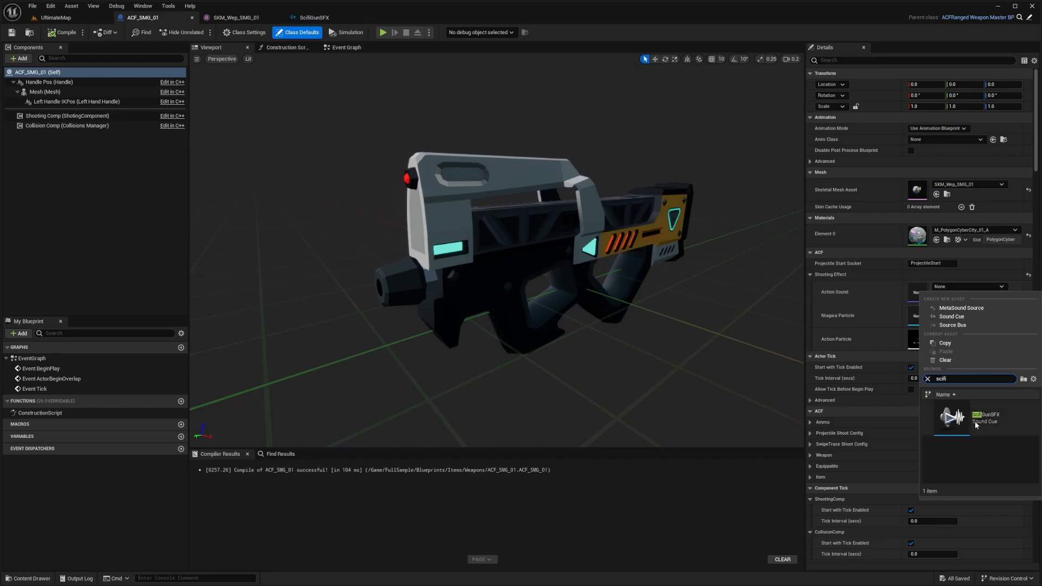
left_click(949, 418)
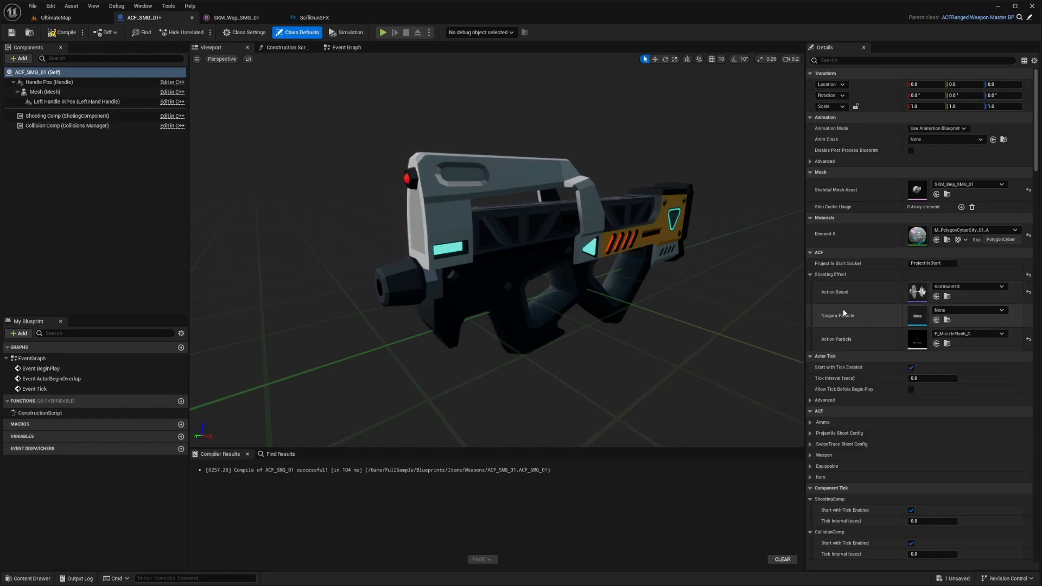
key("ctrl+s")
Step: Review the Random node wiring in the ScifiGunSFX sound cue again
left_click(312, 17)
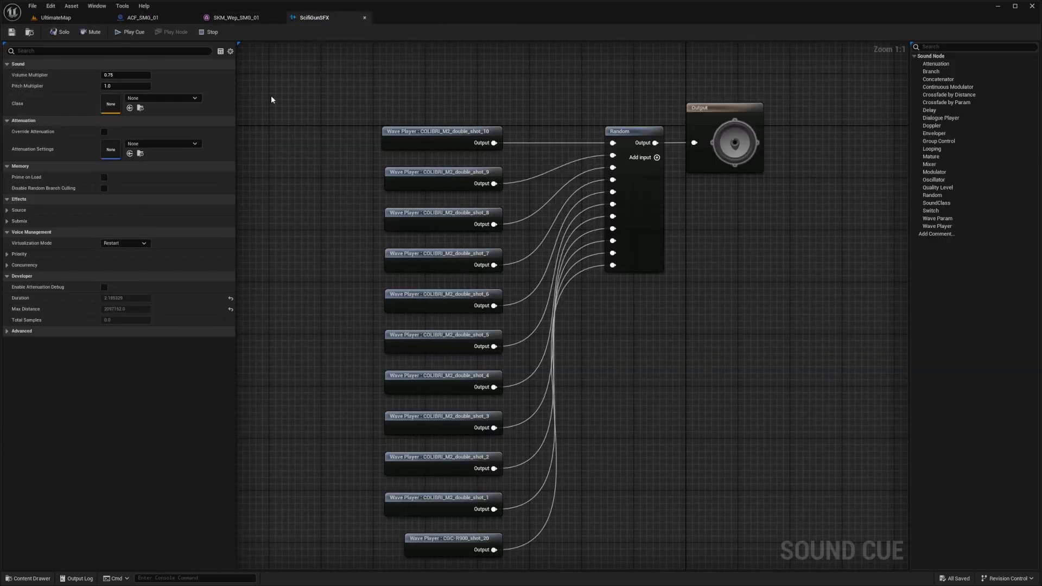
left_click_drag(536, 83, 604, 198)
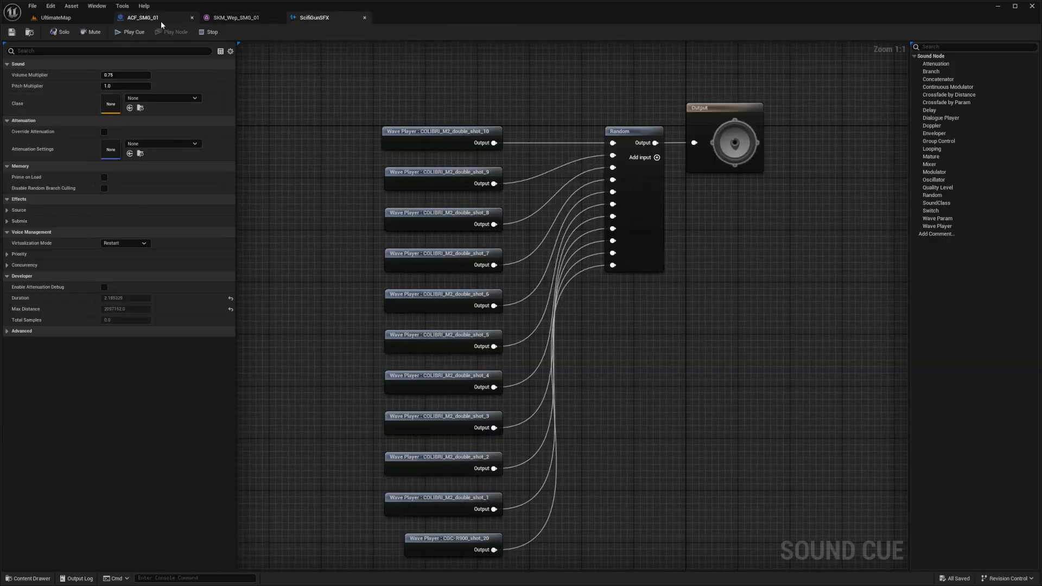
Step: In ACF_SMG_01's Ammo settings, set the Ammo Slot to the gameplay tag ItemSlot.Ammo
left_click(144, 17)
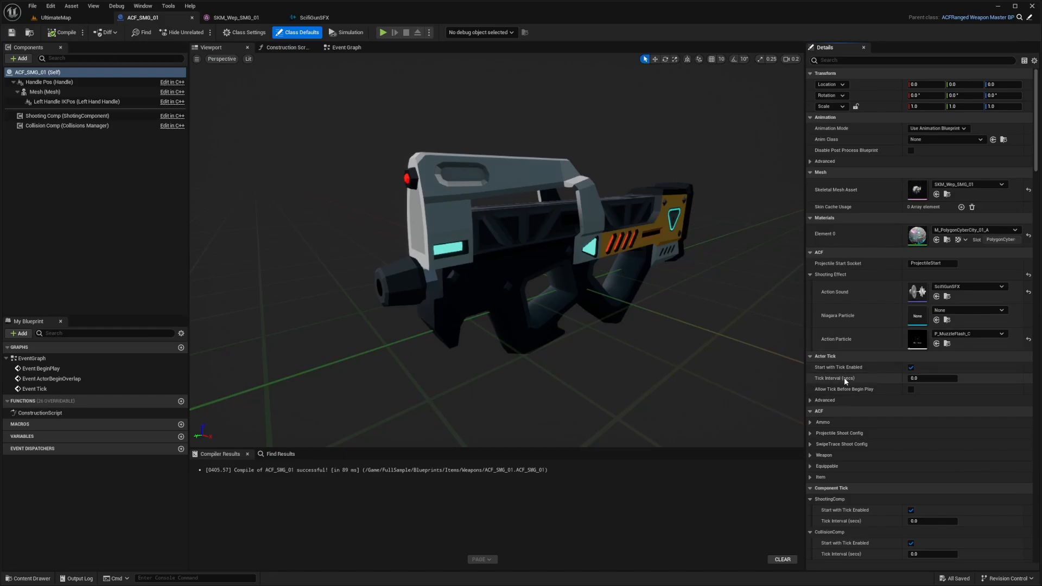
scroll(829, 352, "down", 3)
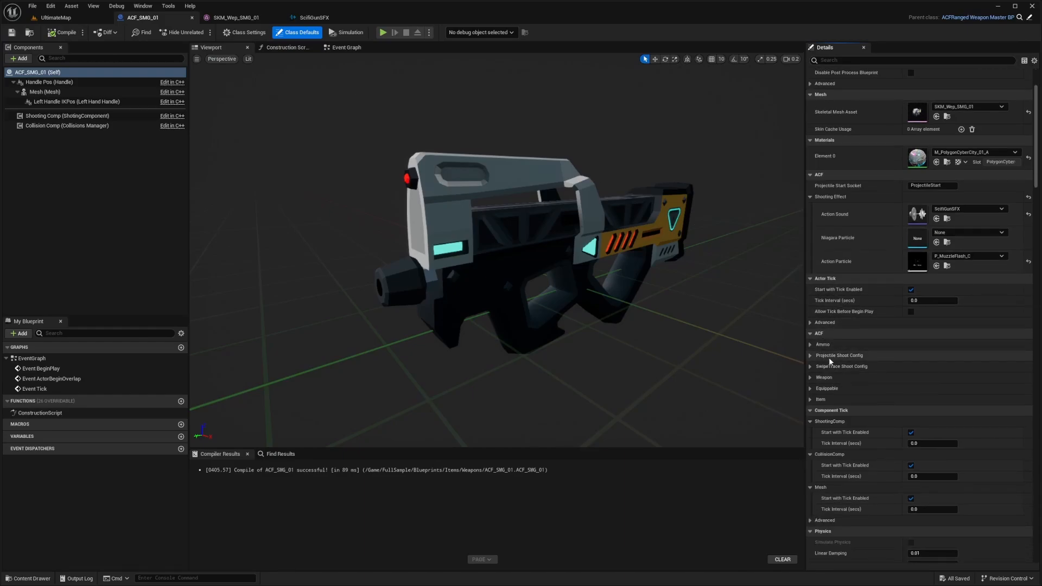
left_click(810, 377)
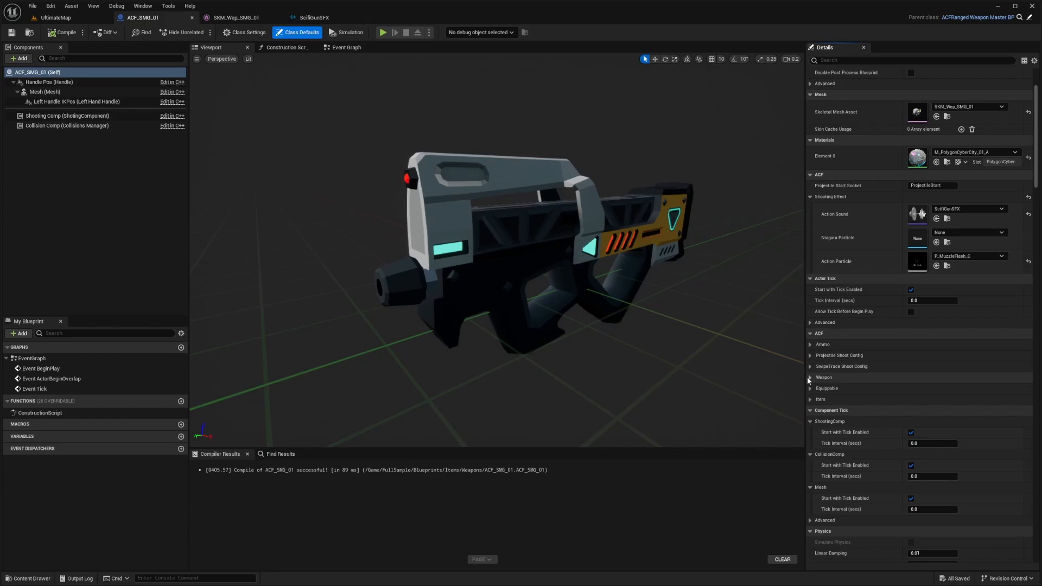
left_click(809, 378)
scroll(810, 320, "down", 1)
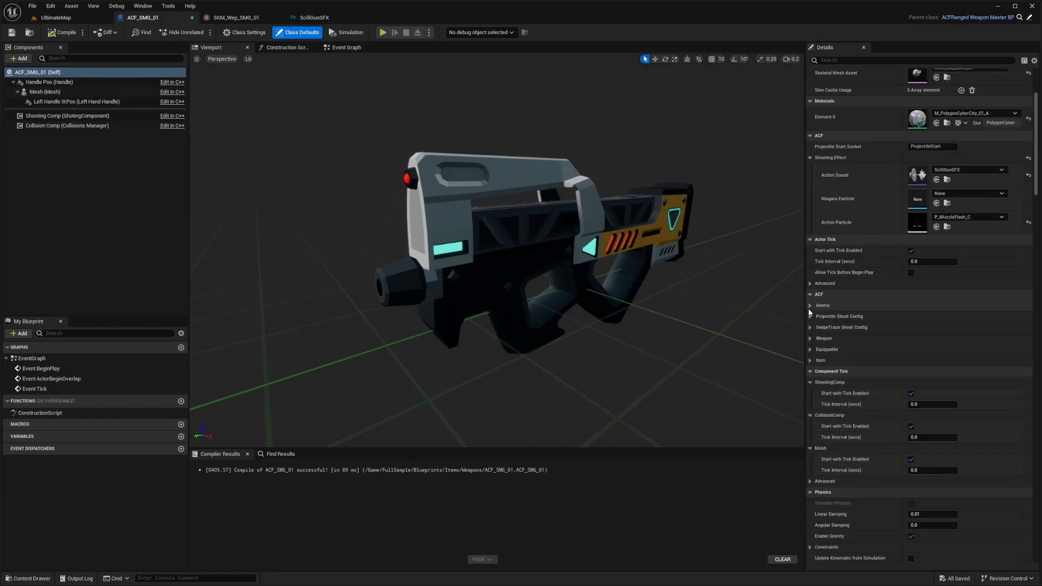
left_click(809, 306)
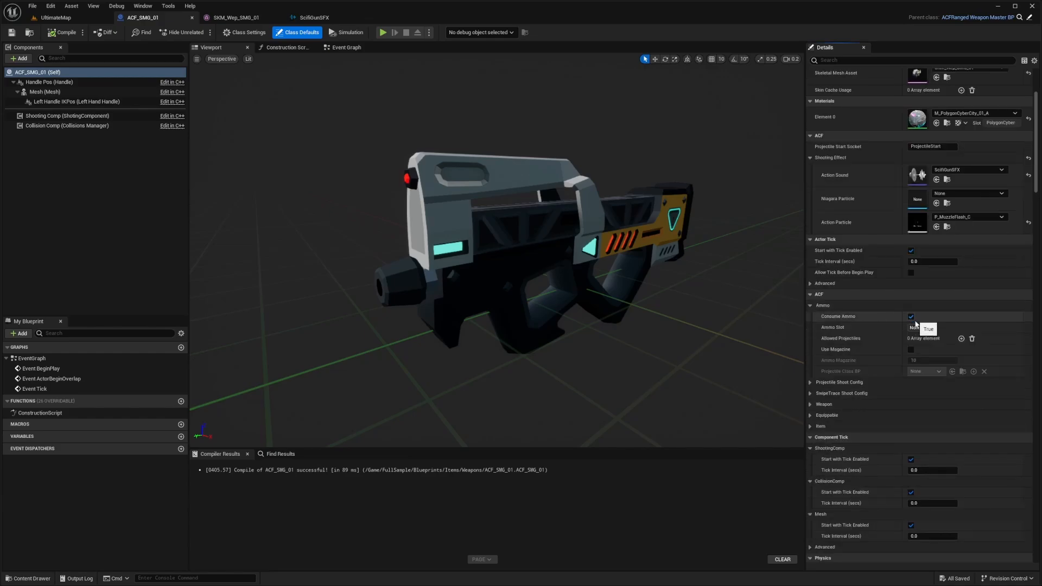
left_click(928, 328)
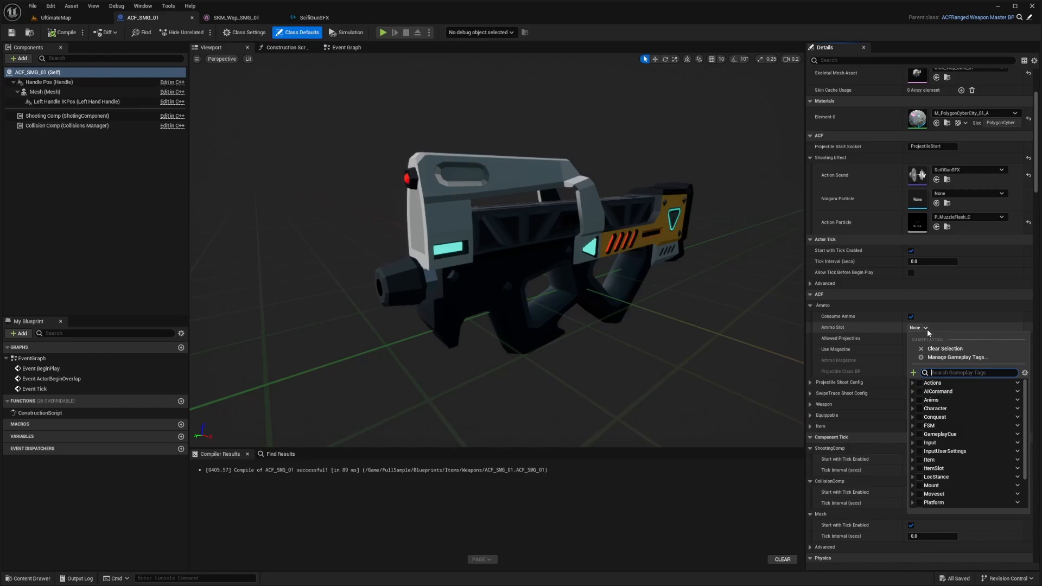
type("itemSlot.ammo")
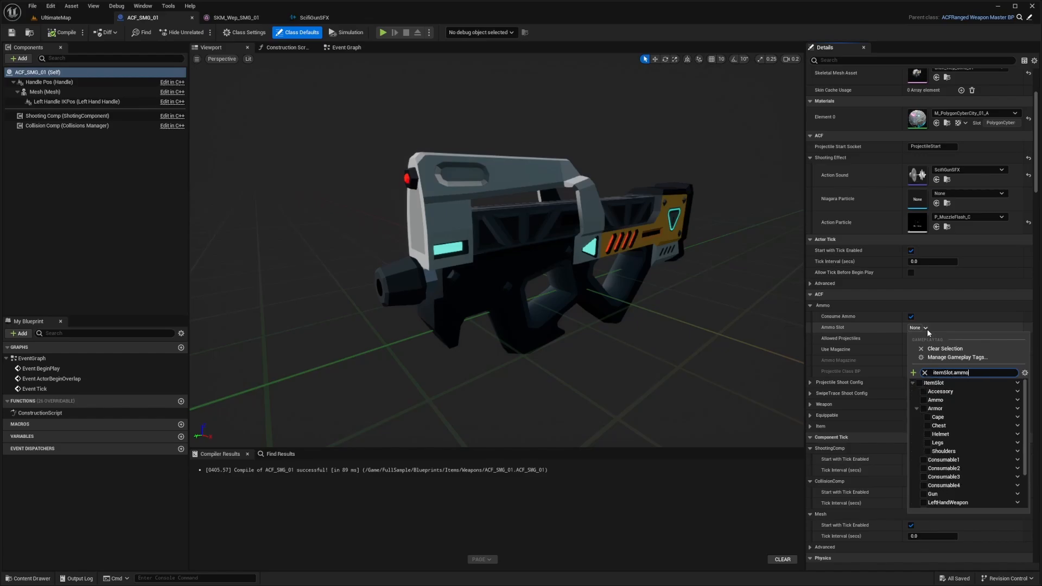
key("Return")
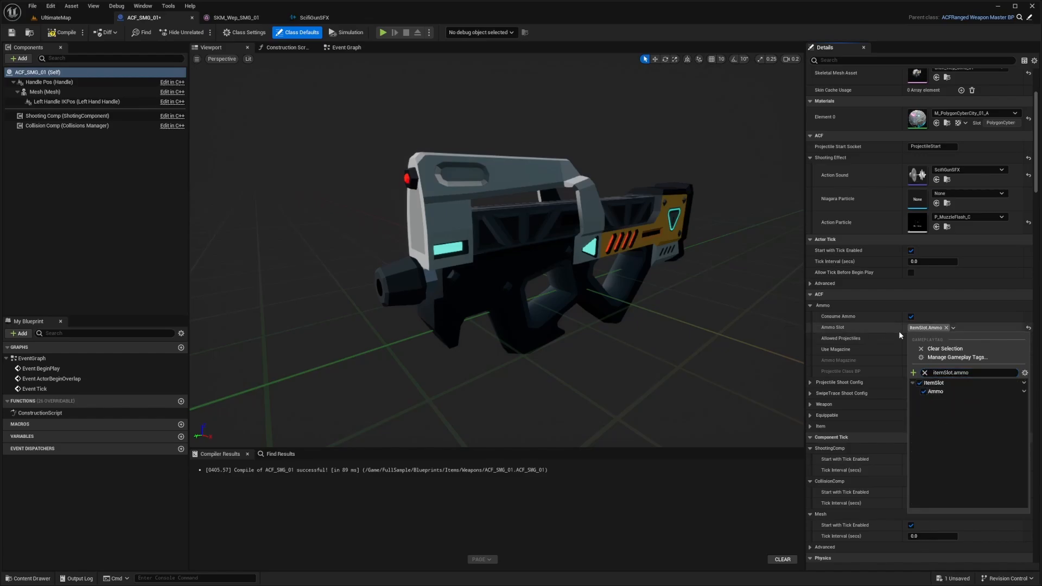
left_click(855, 328)
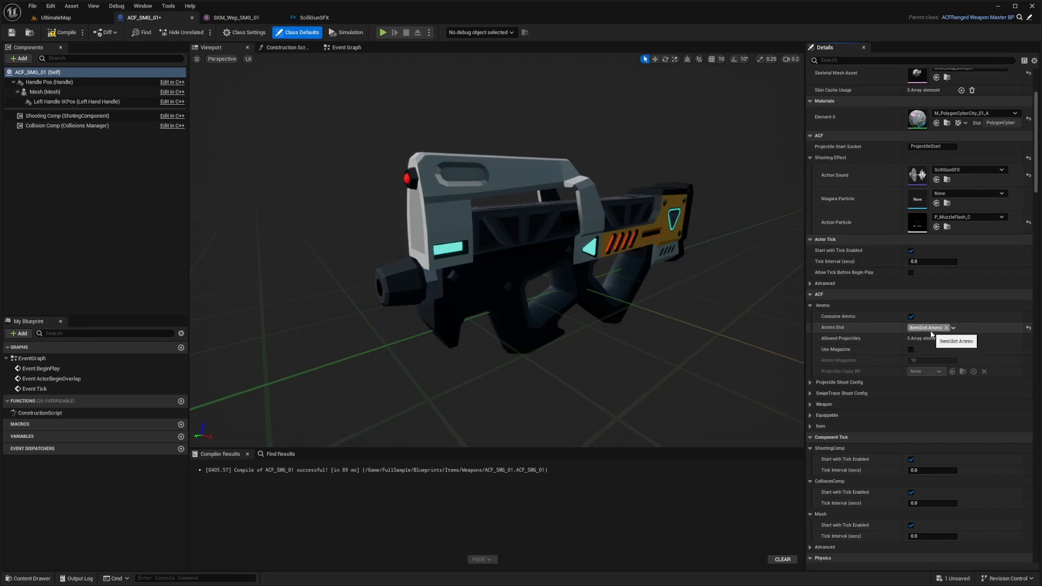
Step: Add ACF_Bullet_BP to the weapon's Allowed Projectiles and enable Use Magazine with an Ammo Magazine of 54
left_click(962, 339)
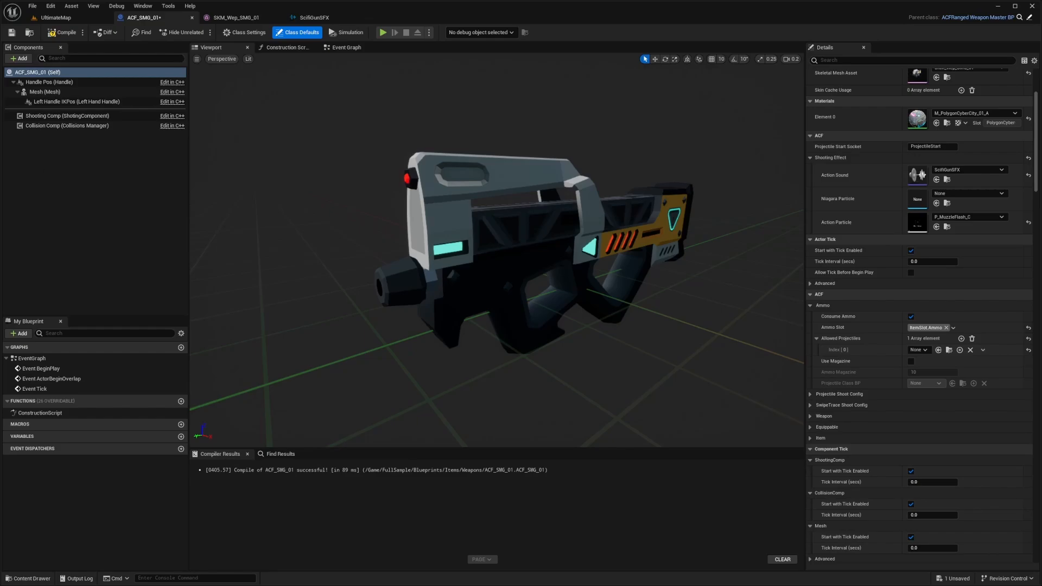
left_click(919, 352)
type("acf")
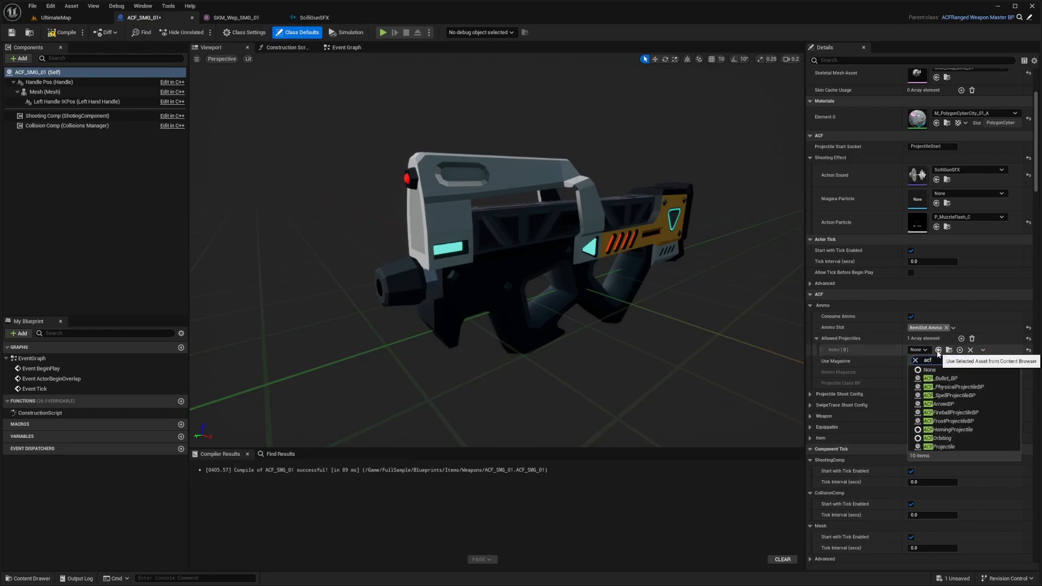
left_click(943, 378)
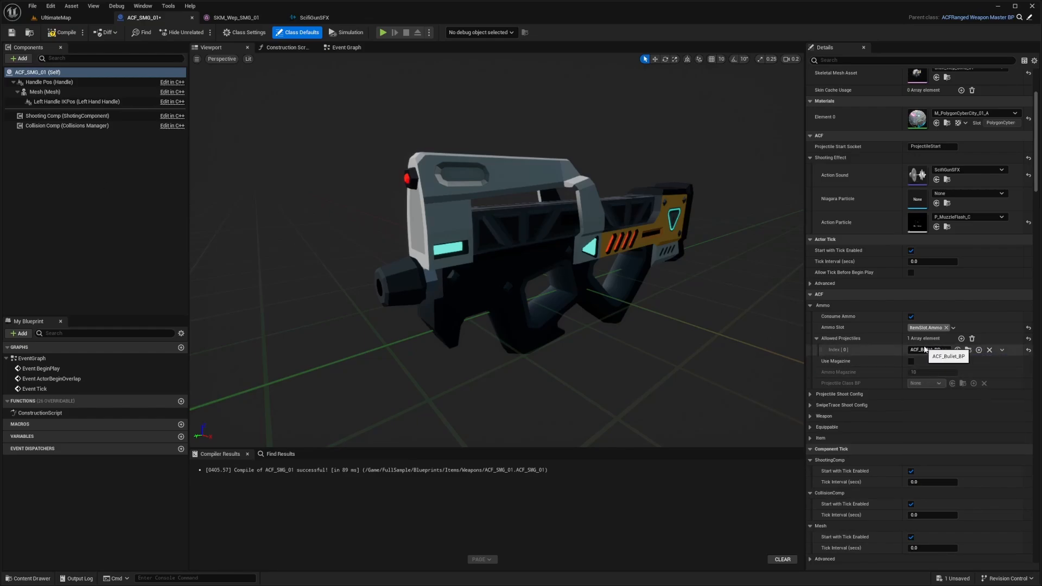
left_click(911, 362)
left_click(938, 374)
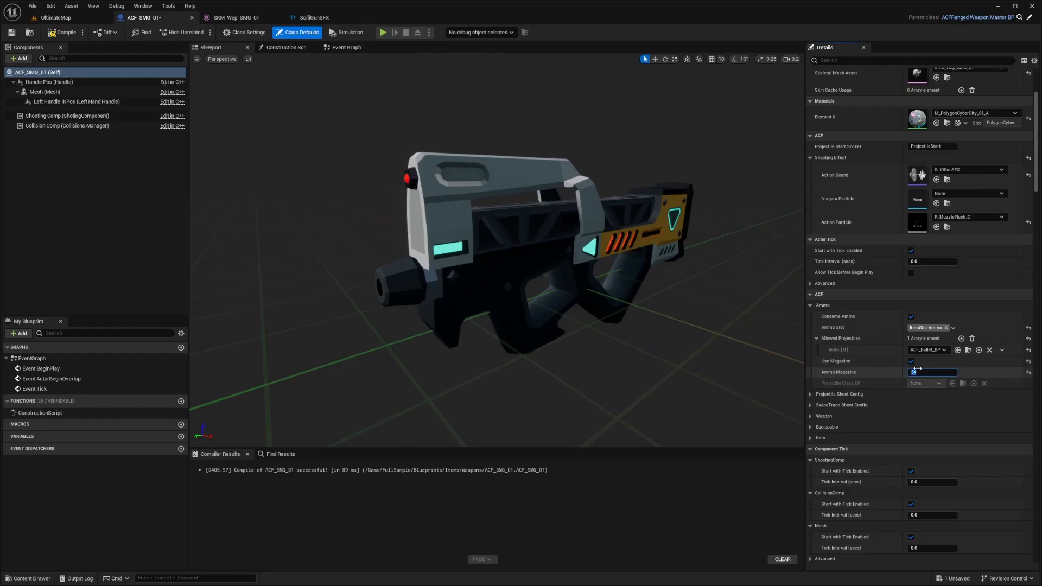
Step: Set the Projectile Shot Speed to 5000, and the swipe trace Shoot Radius to 2 and Shoot Range to 50000
left_click(809, 437)
left_click(810, 427)
left_click(809, 416)
left_click(810, 405)
left_click(809, 394)
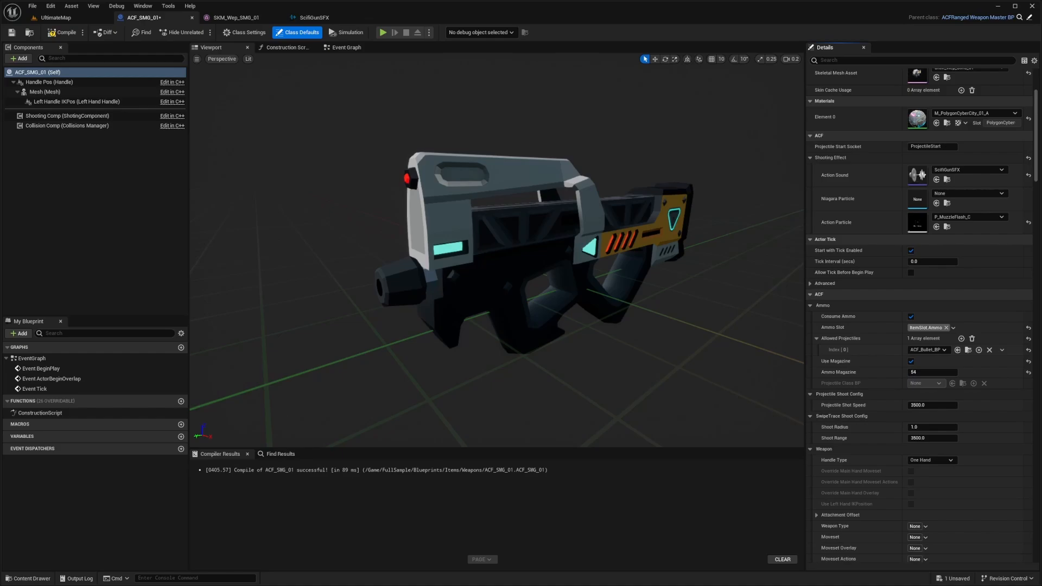
scroll(894, 418, "down", 2)
left_click(931, 366)
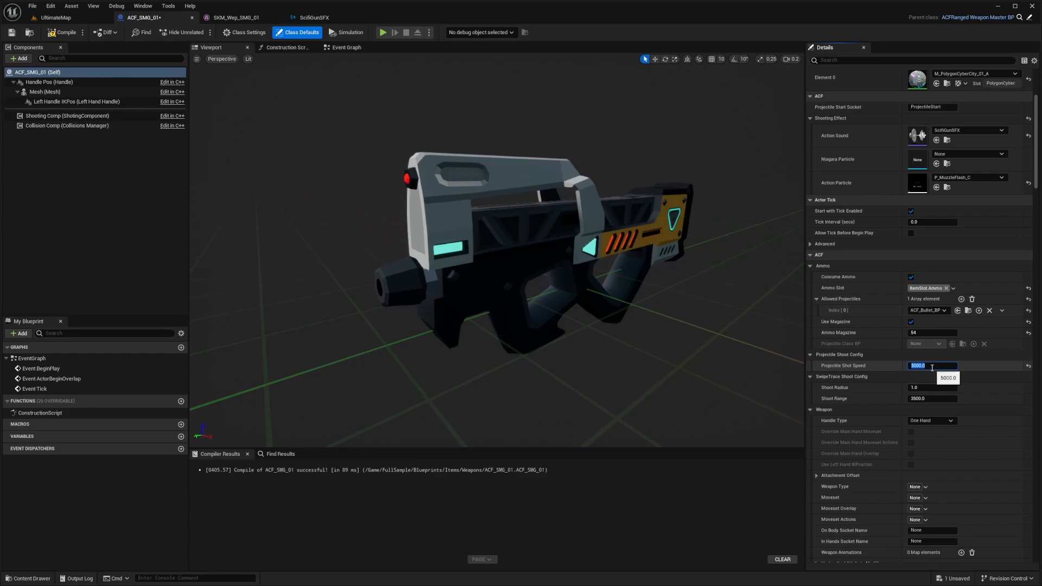
left_click(929, 389)
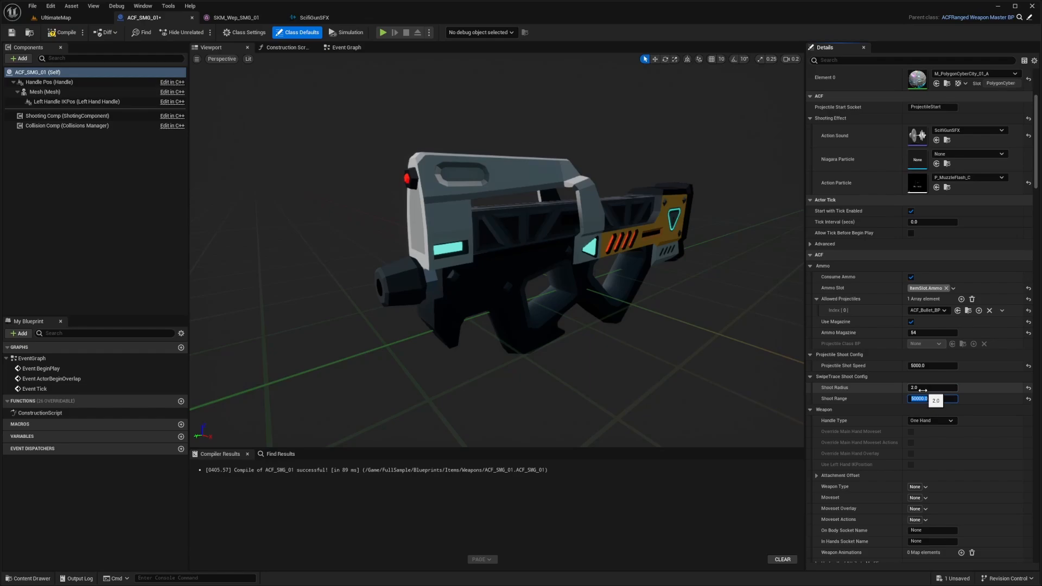
Step: Set the Handle Type to Two Handed Weapon with Use Left Hand IKPosition enabled, and the Weapon Type to Item.Weapon.Ranged.Rifle
left_click(928, 420)
left_click(928, 444)
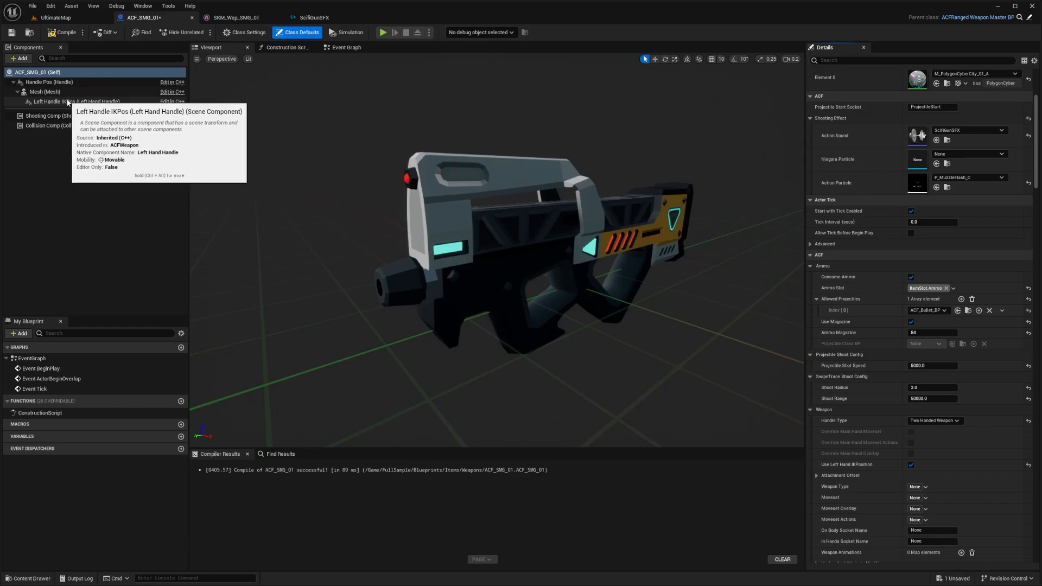
scroll(922, 461, "down", 2)
left_click(926, 422)
type("Item.Weapon.Ra")
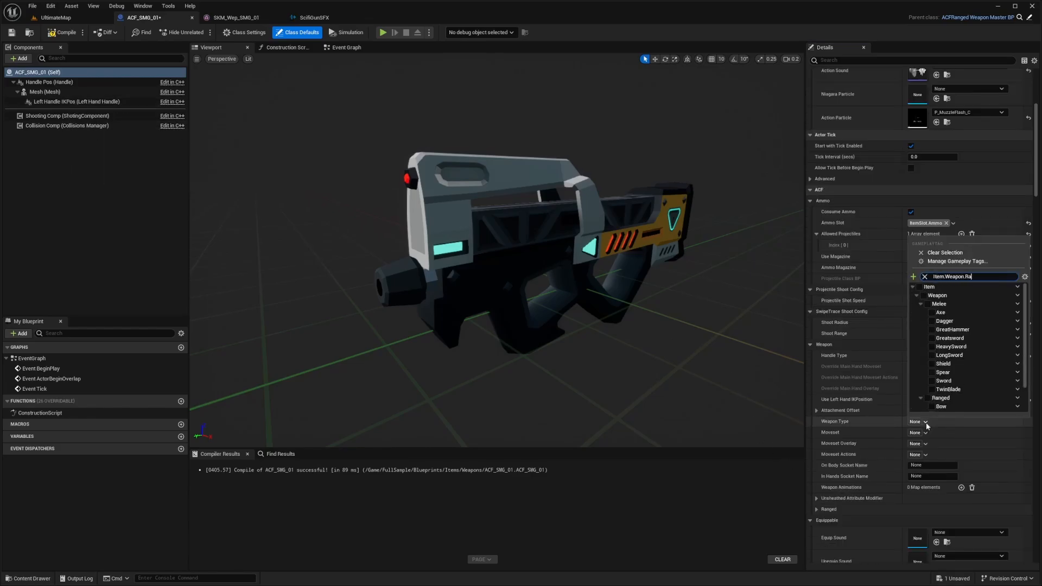
type("nged.Rifle")
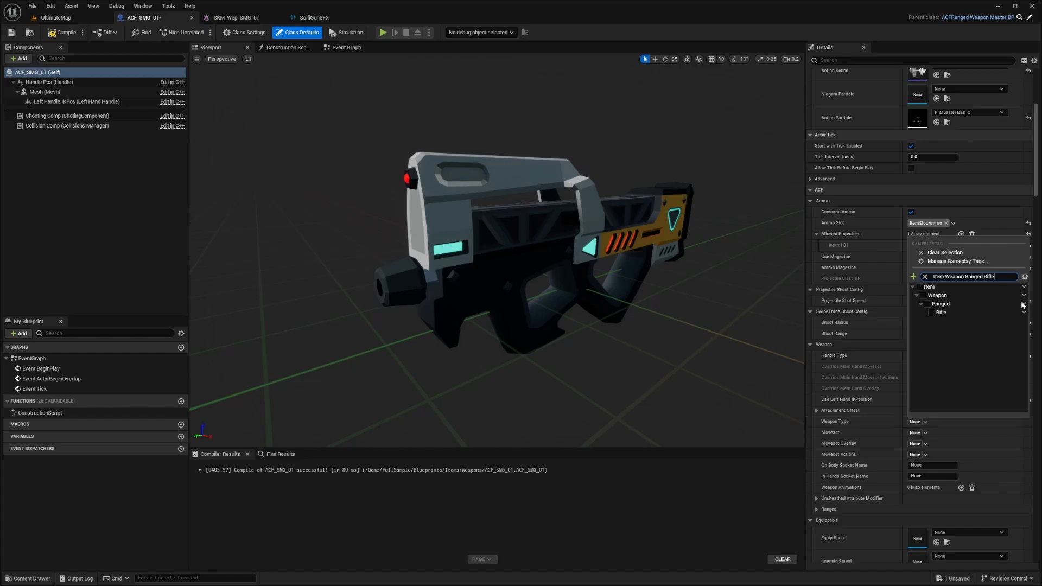
left_click(930, 312)
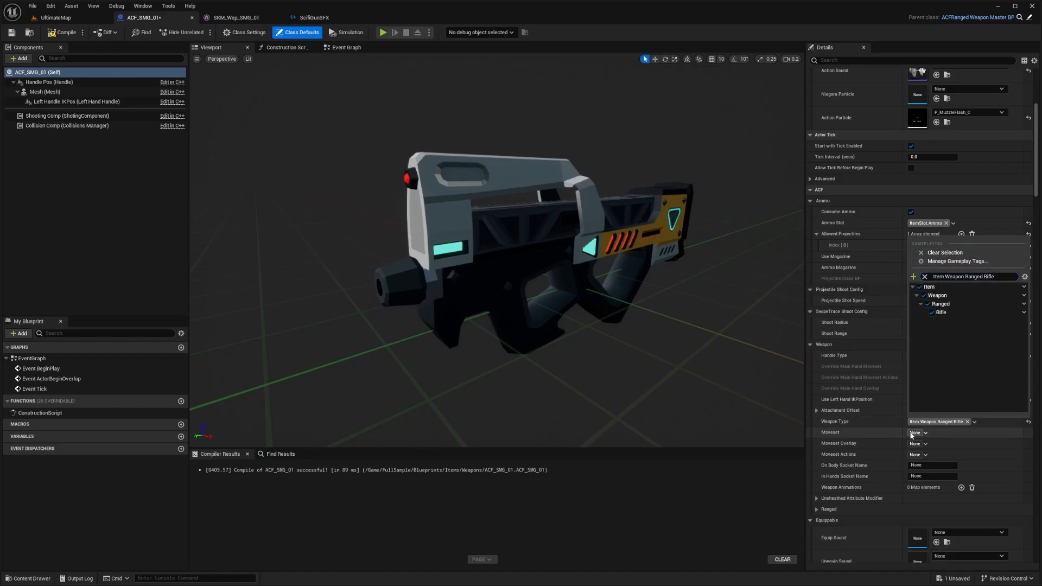
left_click(868, 424)
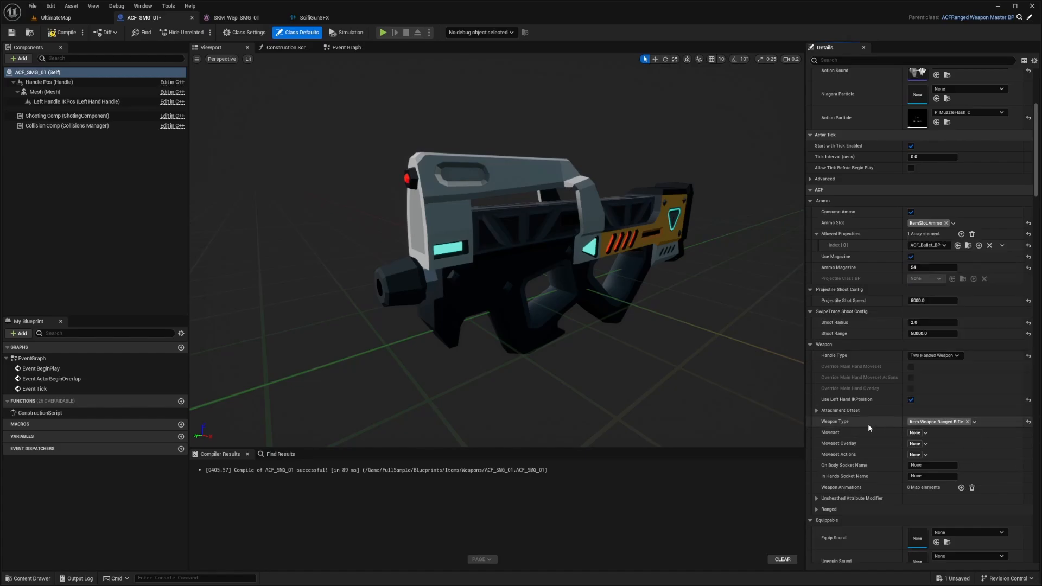
Step: Set the weapon's Moveset, Moveset Overlay and Moveset Actions to Moveset.Rifle and save the Blueprint
left_click(926, 434)
type("R")
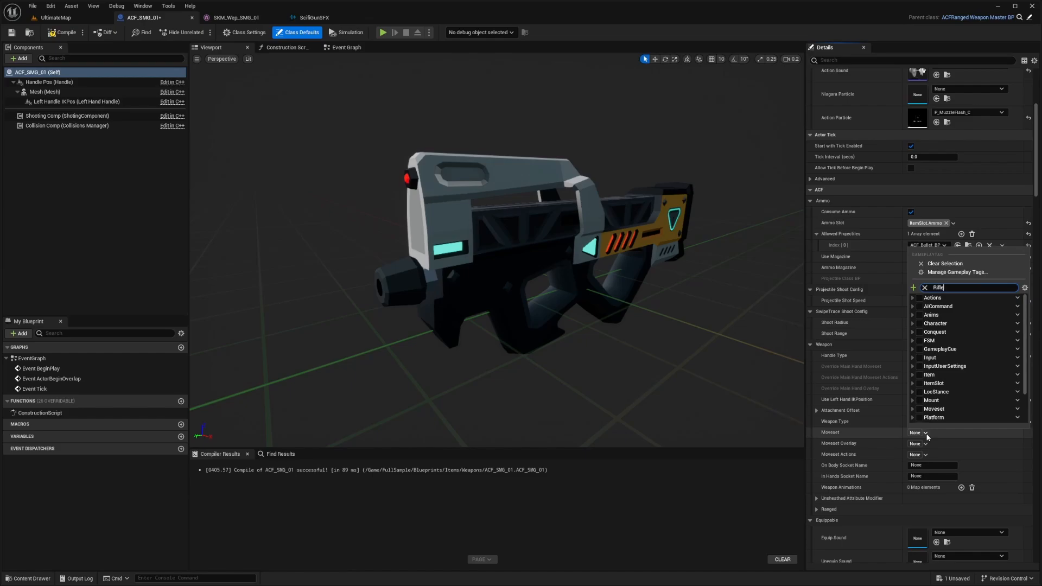
type("ifle")
left_click(923, 341)
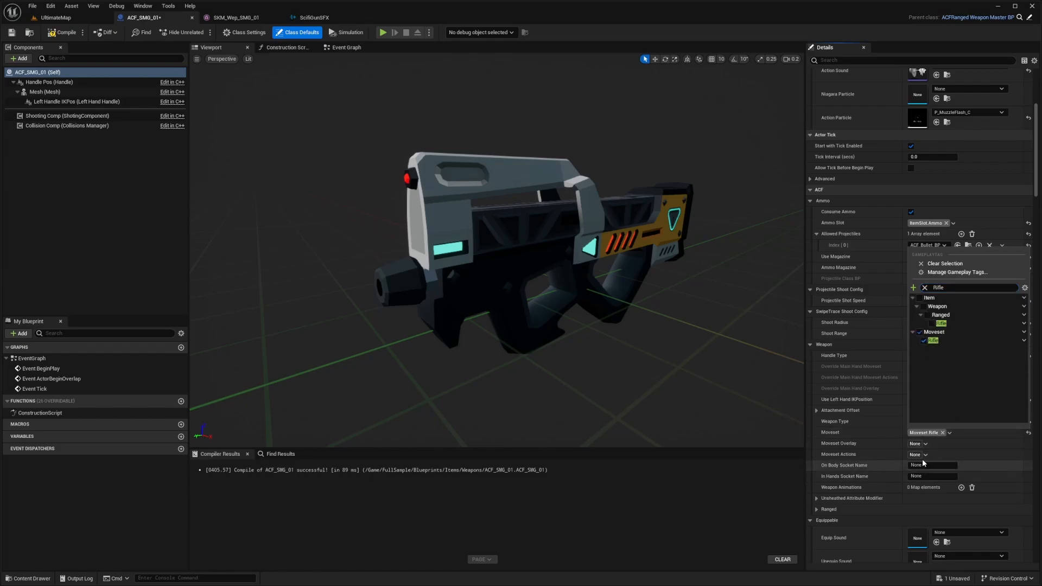
left_click(927, 443)
type("rifle")
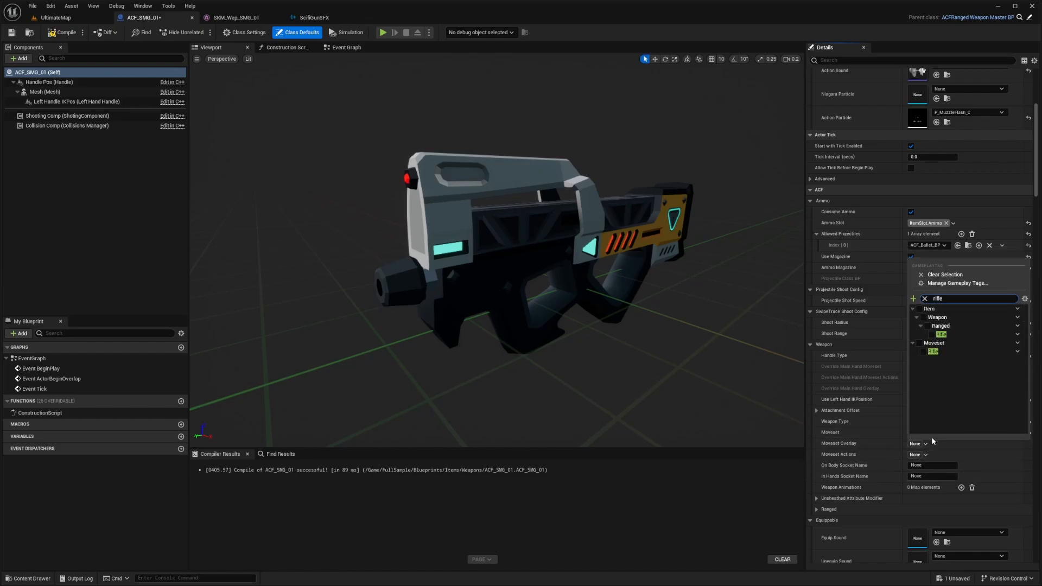
left_click(922, 352)
left_click(926, 455)
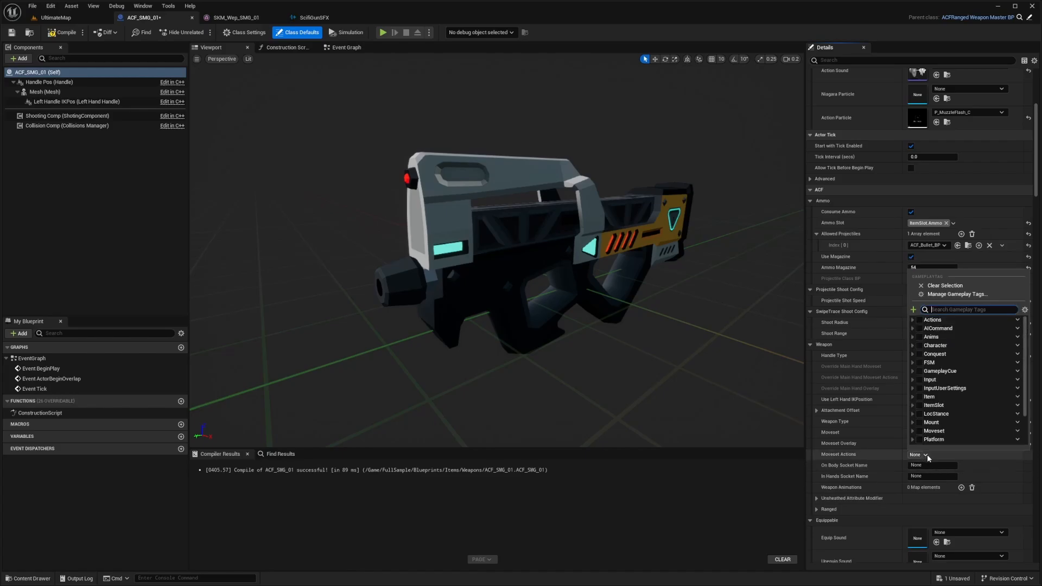
type("Rifle")
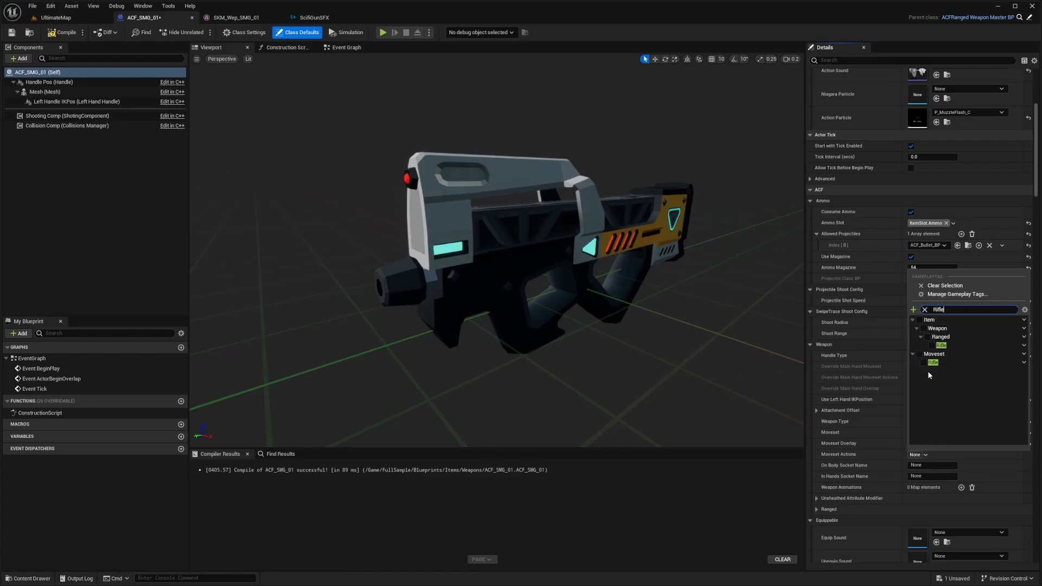
left_click(924, 363)
left_click(868, 460)
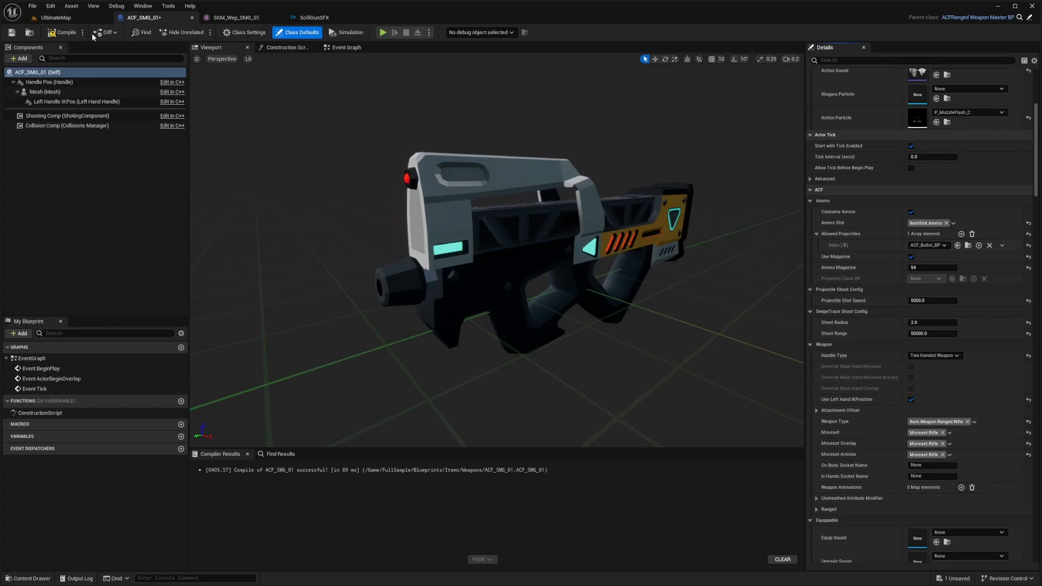
Step: From the UltimateMap world settings, locate the default pawn class in the content and open ACFUltimatePlayer_UE4 for editing
left_click(67, 18)
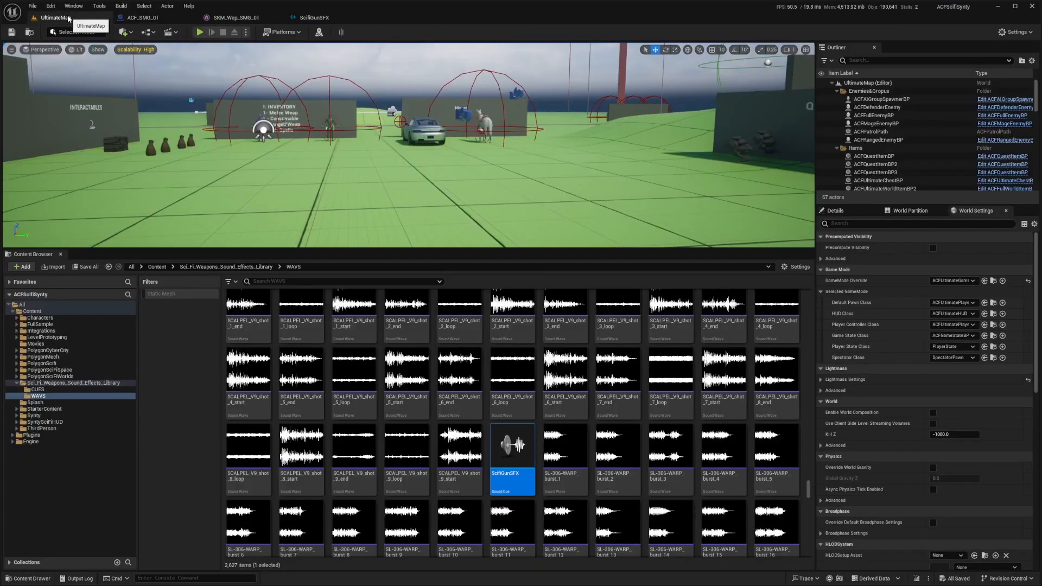
left_click(993, 303)
right_click(588, 316)
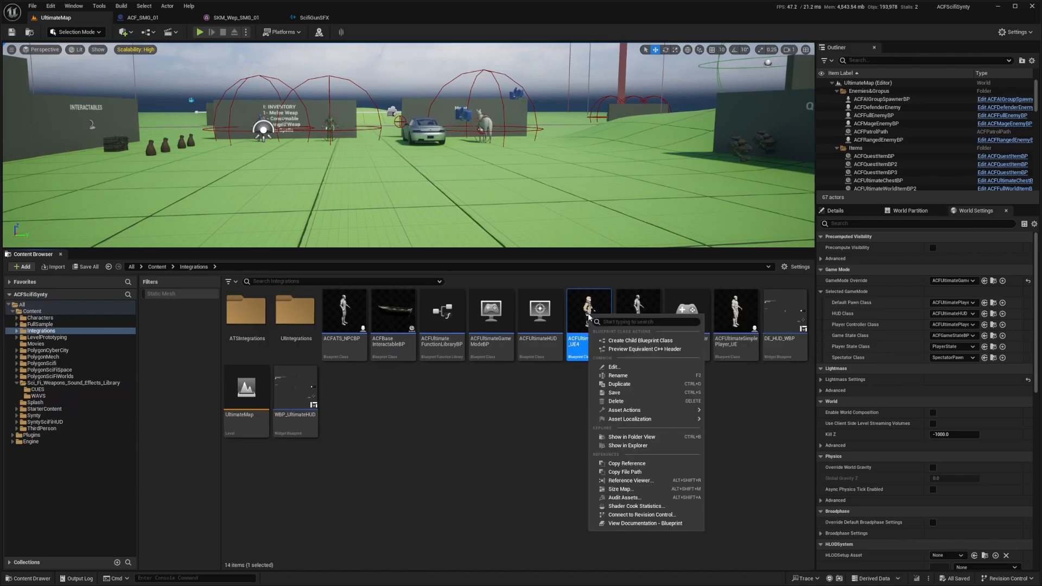
left_click(613, 366)
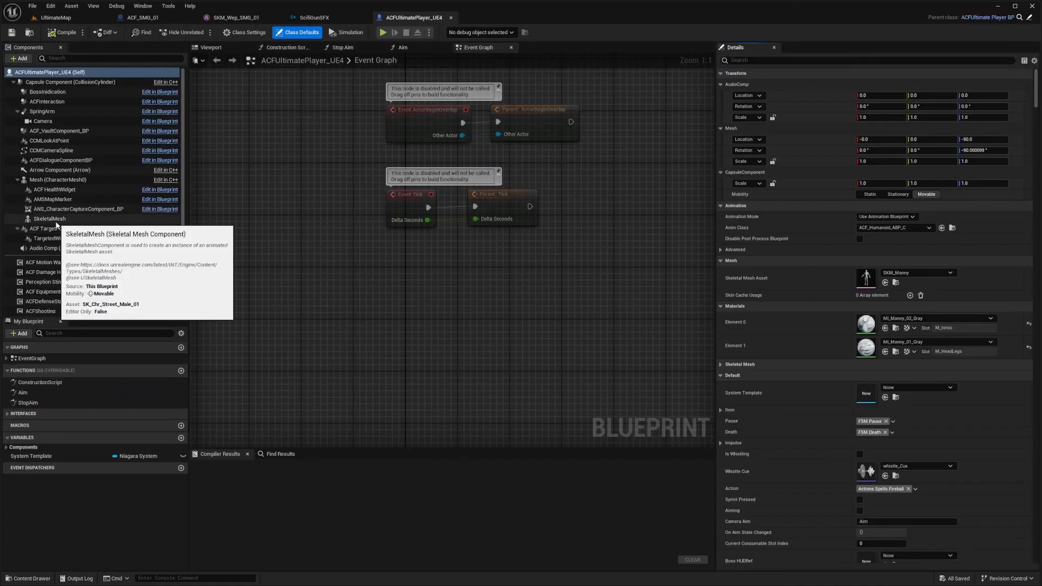
Step: Locate the SK_Chr_Street_Male_01 asset used by the player's SkeletalMesh component and open its skeleton, SK_Synty_Polygon_Unreal
left_click(56, 221)
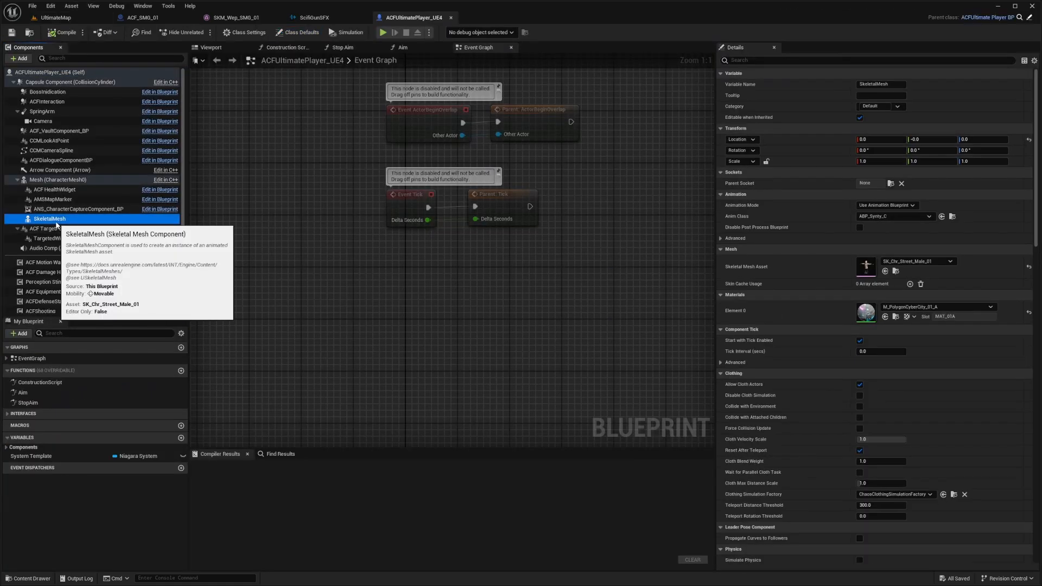
left_click(896, 272)
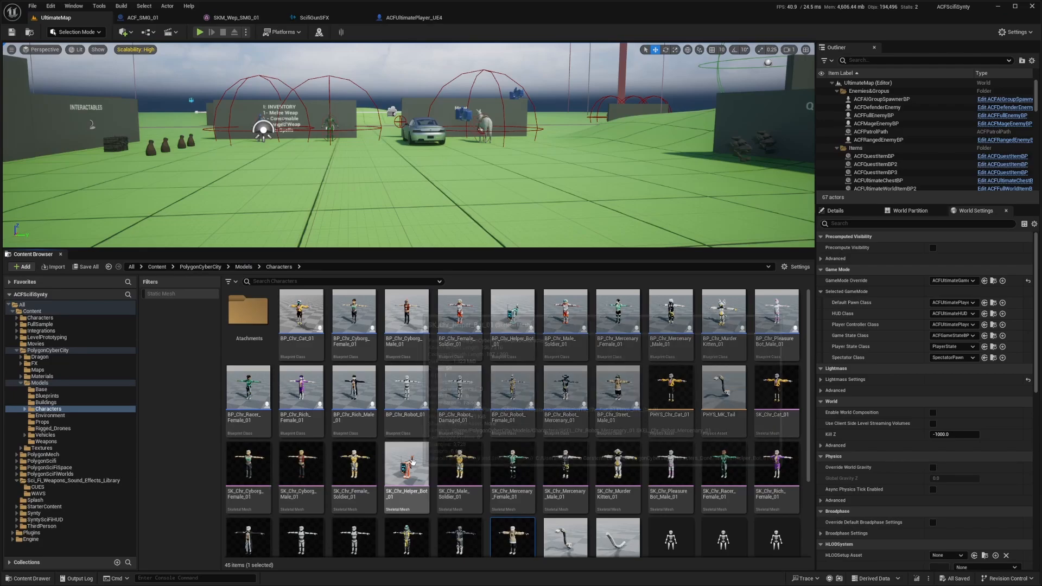
scroll(424, 467, "down", 2)
right_click(512, 491)
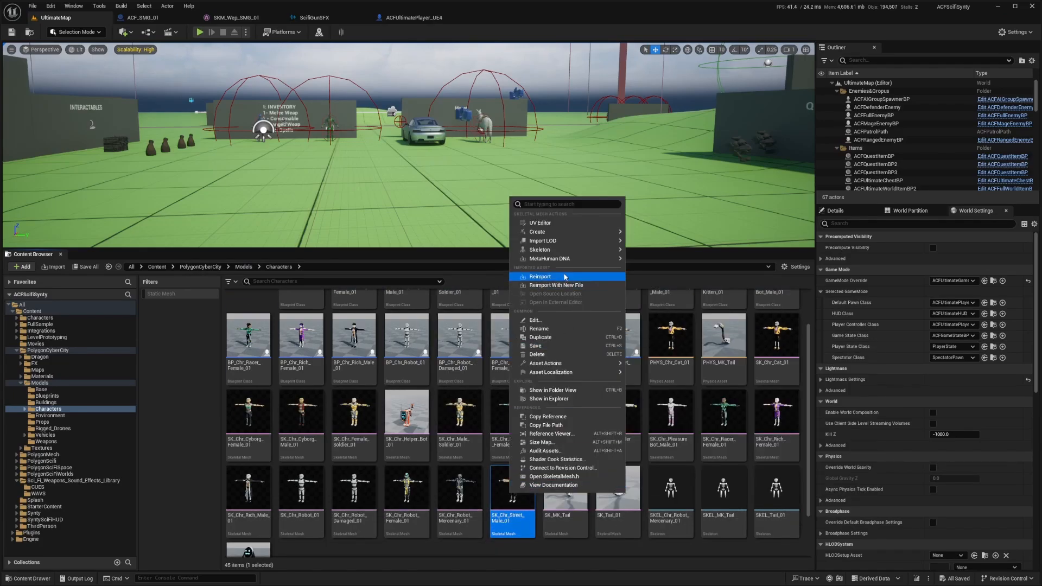
left_click(651, 284)
double_click(489, 314)
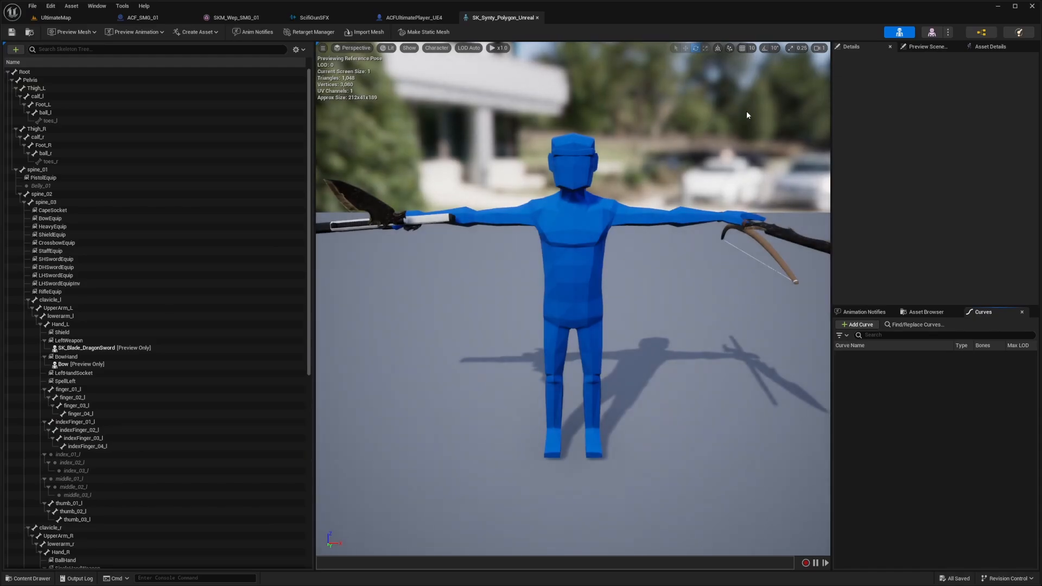
Step: Select the RifleEquip socket under spine_03 in the skeleton and examine its placement on the character's back
key("a")
right_click_drag(565, 169, 526, 166)
scroll(565, 170, "down", 1)
key("w")
scroll(565, 169, "down", 1)
left_click(100, 50)
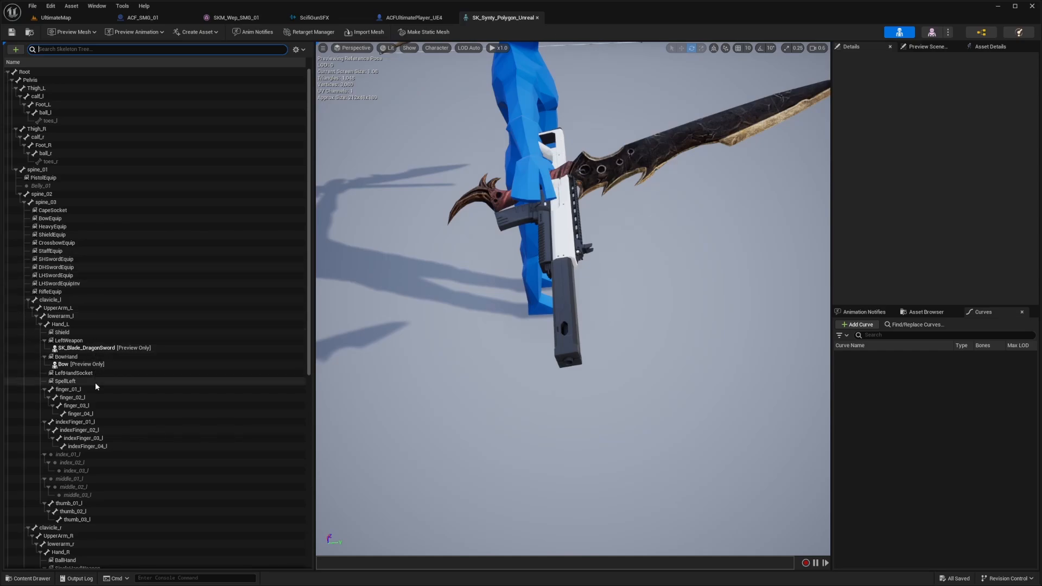
left_click(50, 291)
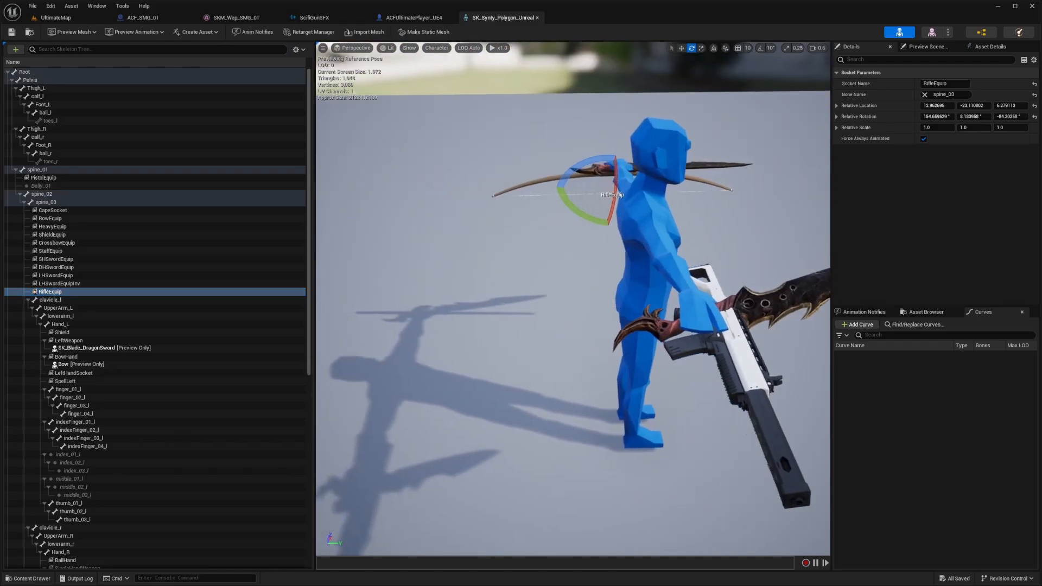
right_click_drag(547, 304, 559, 247)
key("d")
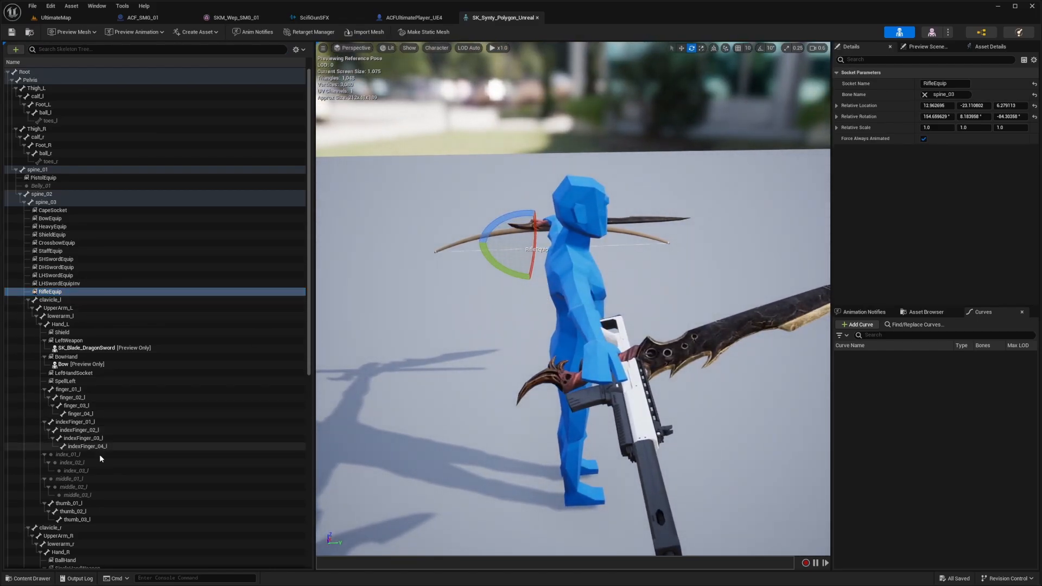
Step: Find the Rifle socket under the Hand_R bone in the skeleton tree and check its name
scroll(95, 518, "down", 6)
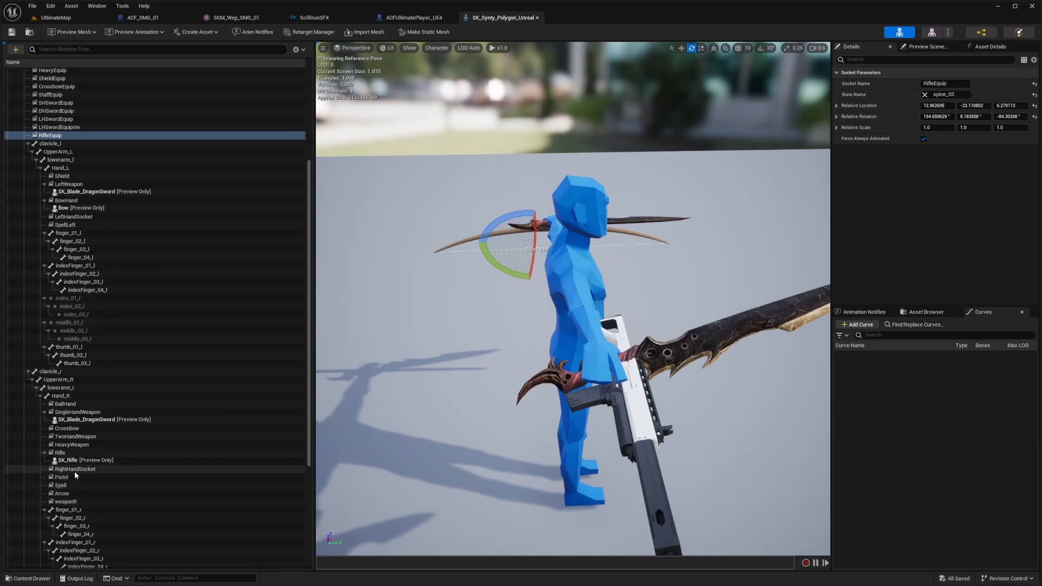
scroll(81, 448, "down", 6)
left_click(89, 296)
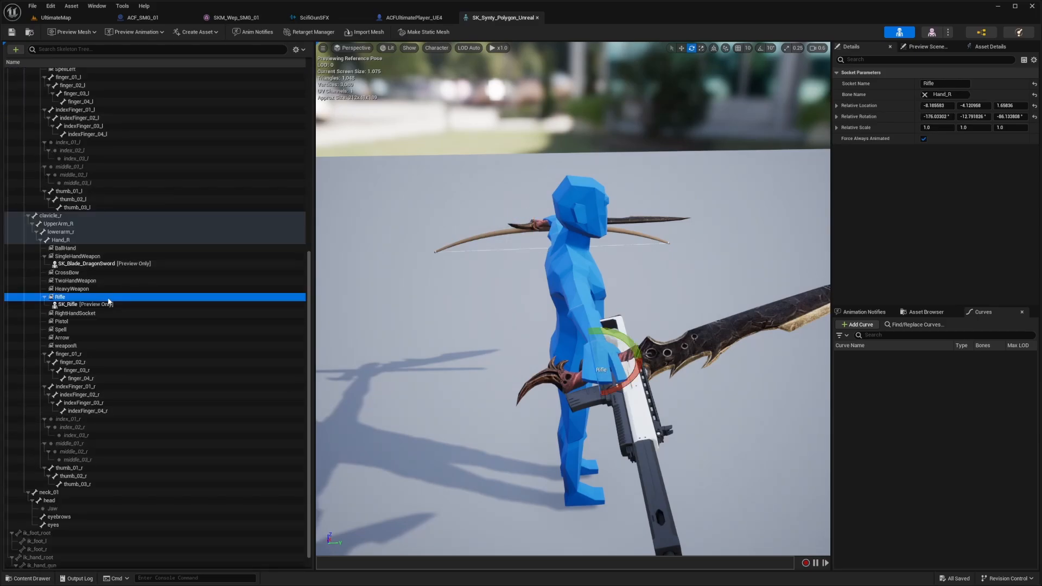
Step: In the ACF_SMG_01 Blueprint, set the On Body Socket Name to RifleEquip and the In Hands Socket Name to Rifle
left_click(142, 18)
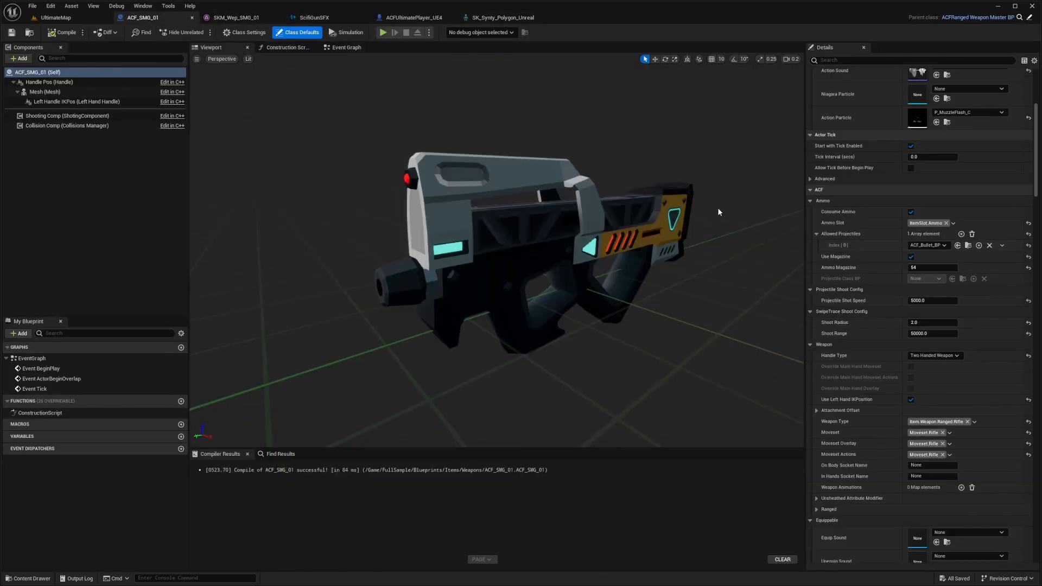
left_click(928, 466)
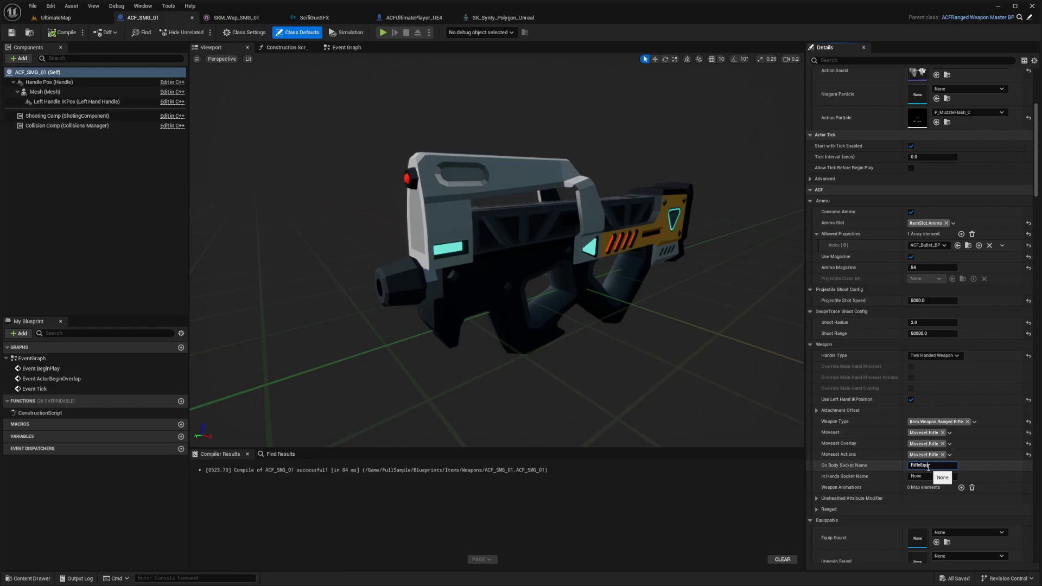
type("RifleEquip")
key("Tab")
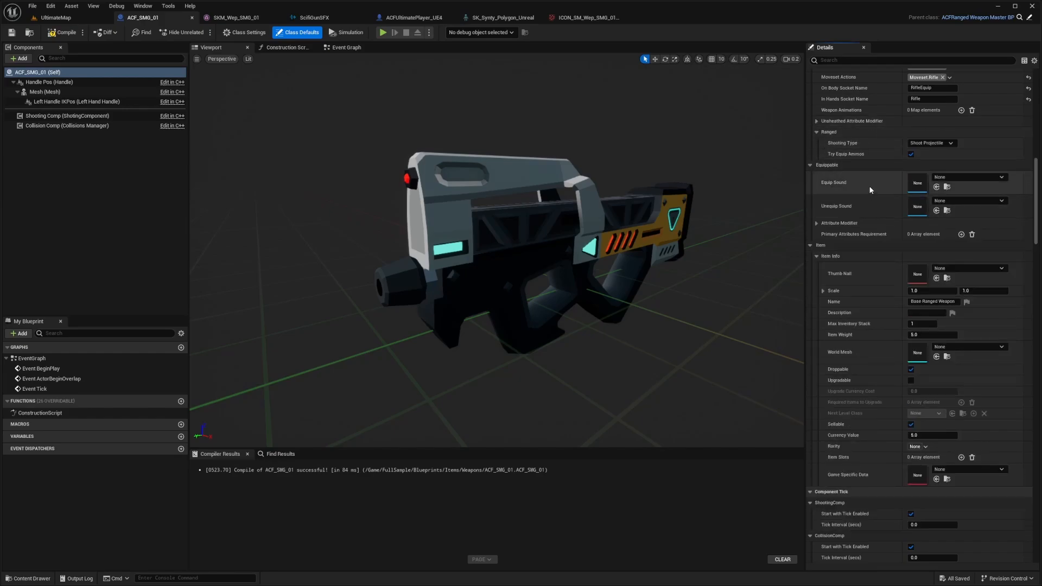
left_click(816, 223)
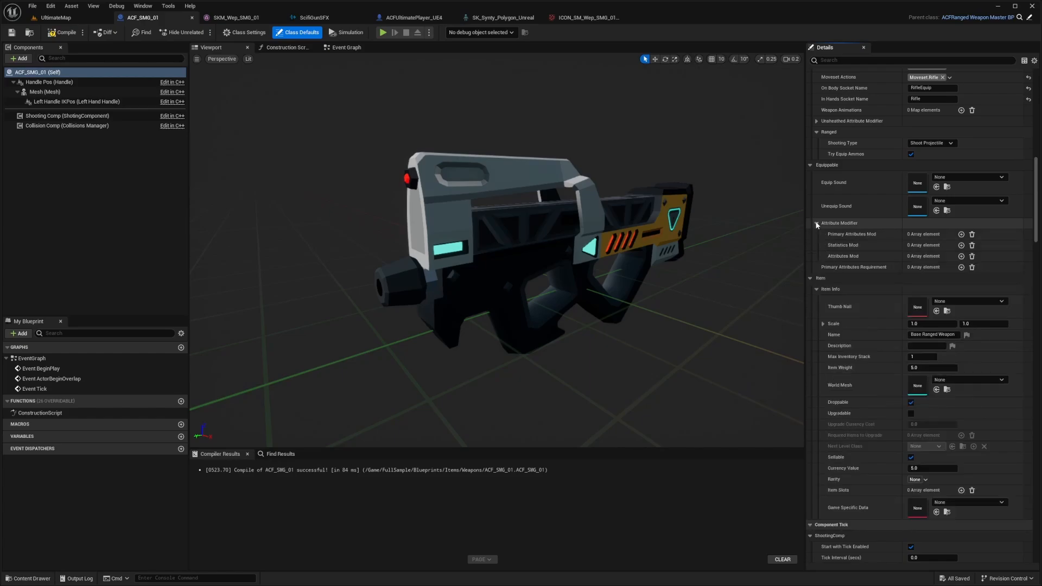
left_click(816, 223)
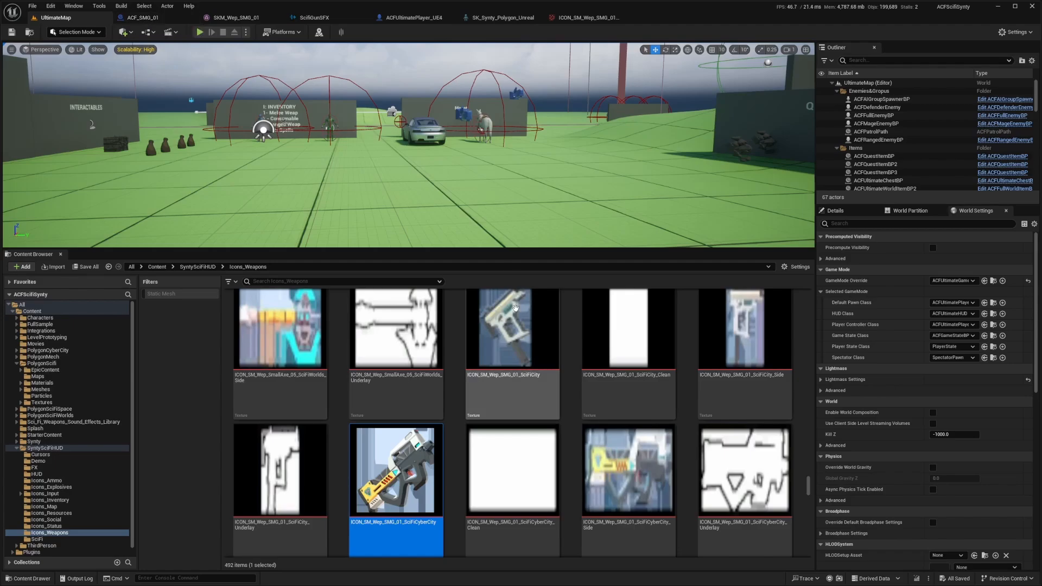
Step: Compare the angled and side versions of the SMG_01 SciFiCyberCity weapon icon in the Icons_Weapons folder
scroll(415, 446, "down", 1)
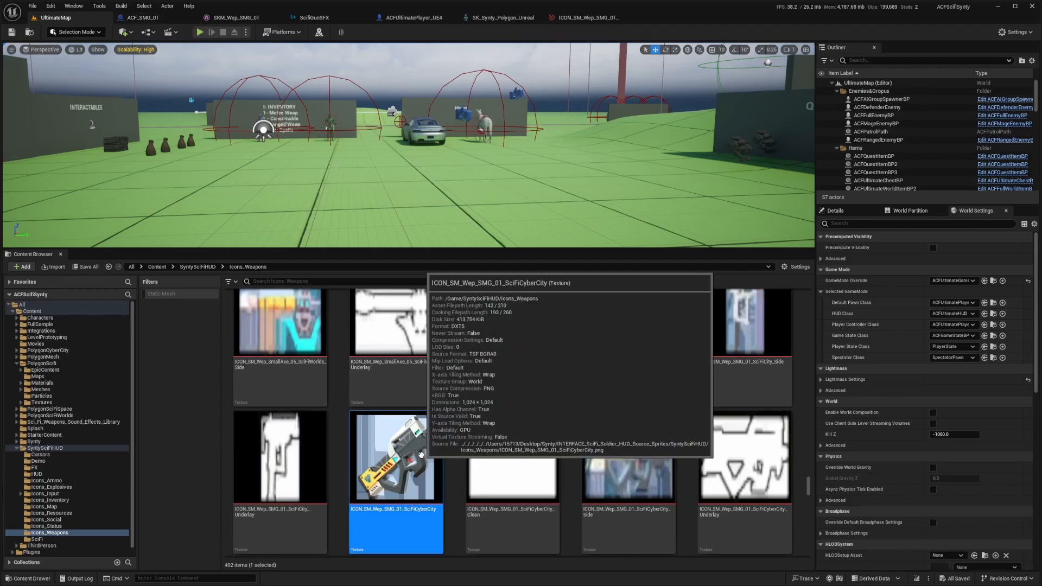
double_click(415, 446)
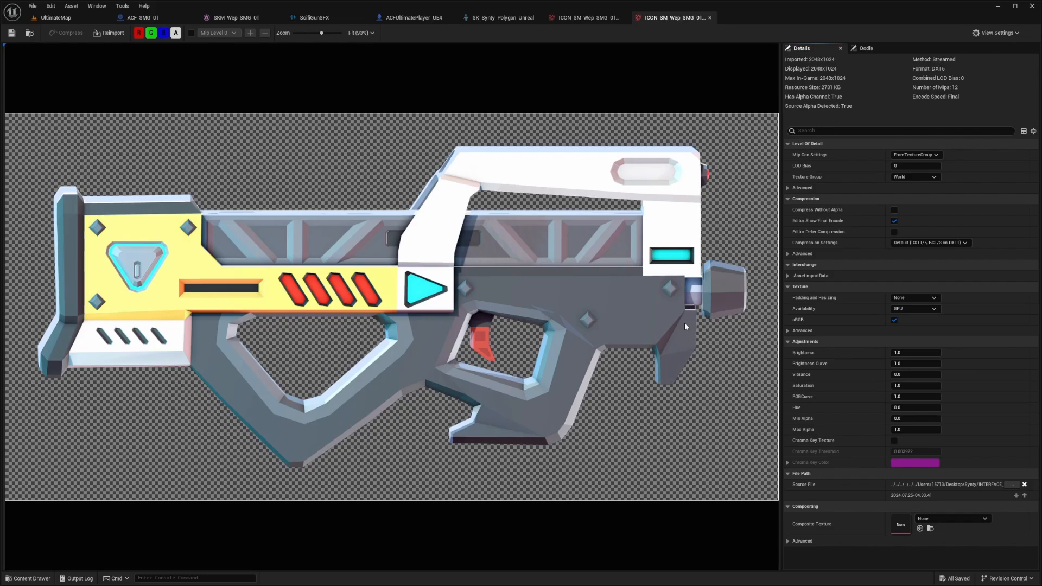
left_click(587, 20)
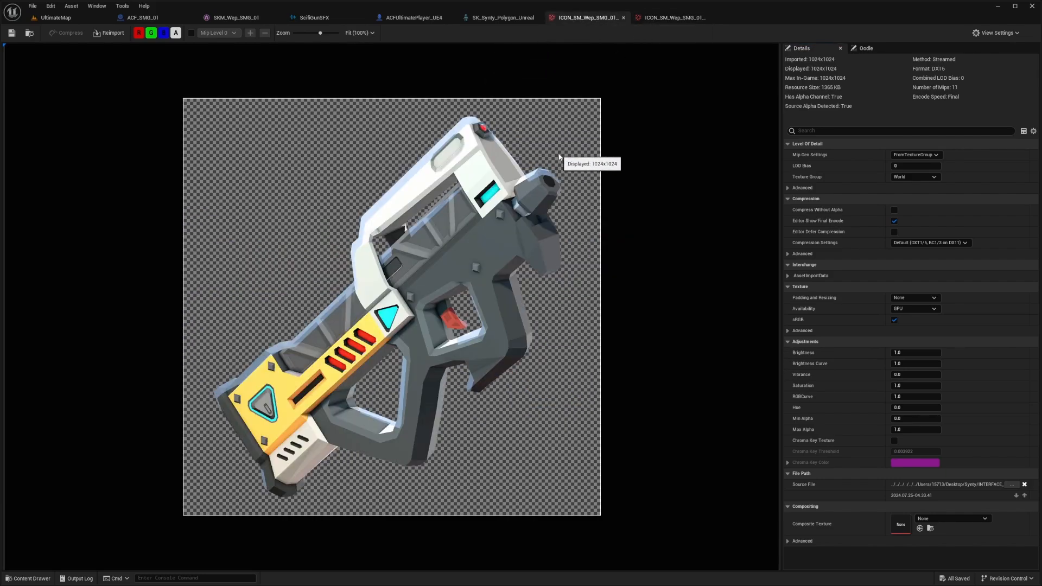
Step: Copy the angled icon texture's name and set ACF_SMG_01's Thumb Nail to ICON_SM_Wep_SMG_01_SciFiCyberCity
key("ctrl+b")
key("F2")
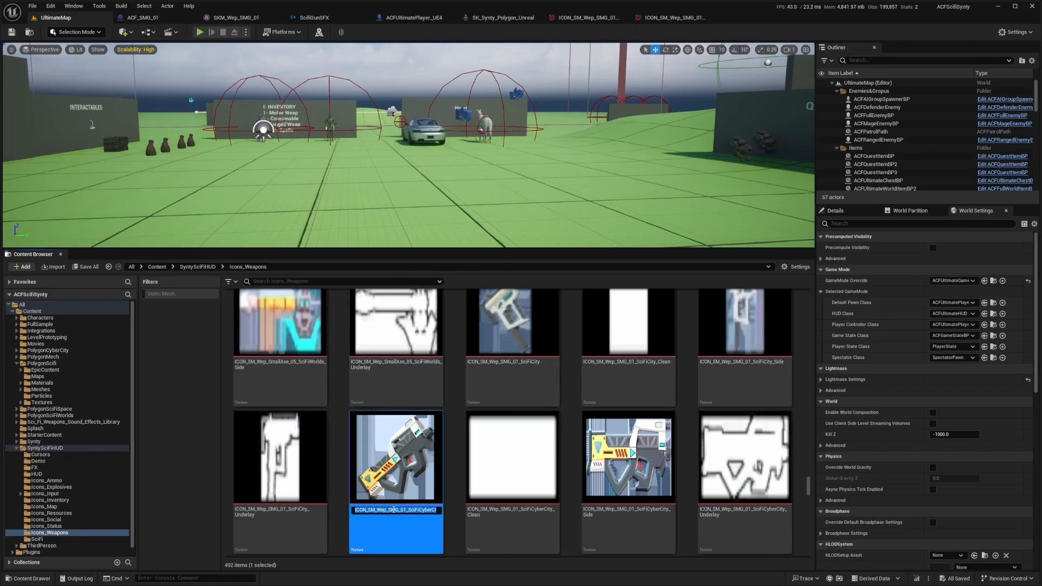
left_click(162, 22)
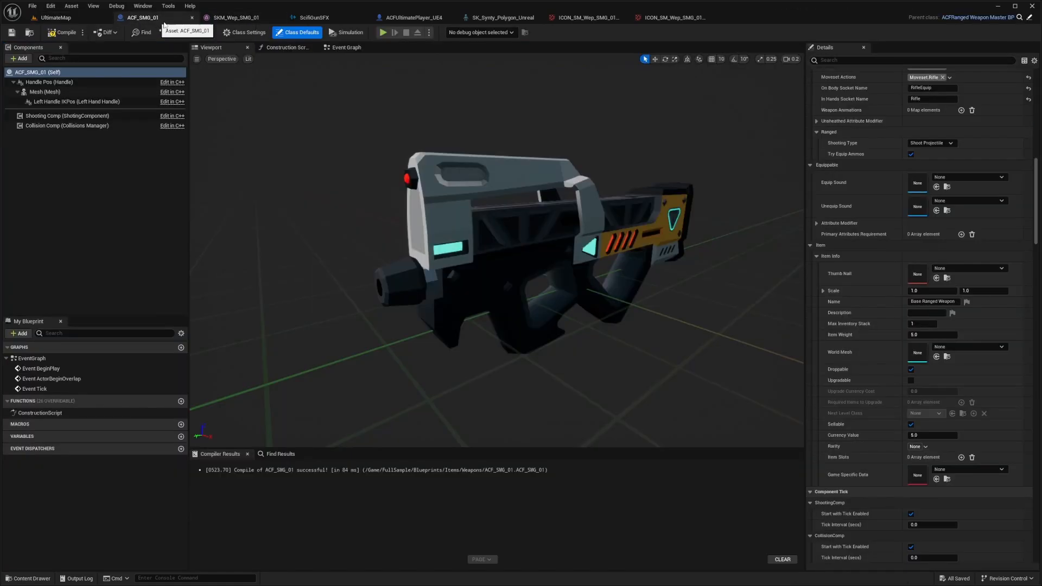
left_click(961, 268)
type("ICON_SM_Wep_SMG_01_SciFiCyberCity")
left_click(961, 382)
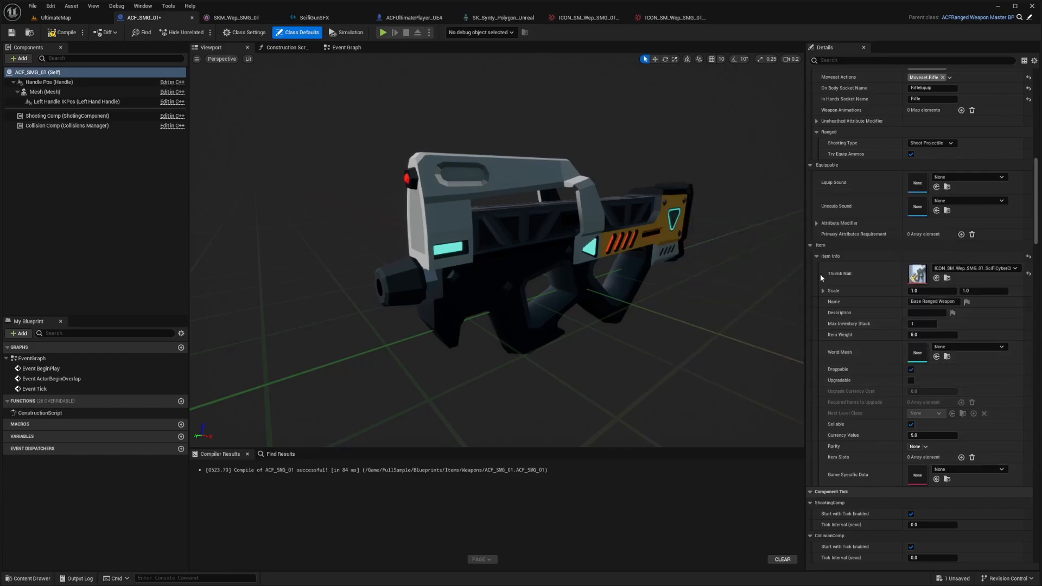
Step: Name the item SMG_01, describe it as "A high rapid firing SMG", and save the Blueprint
left_click(946, 302)
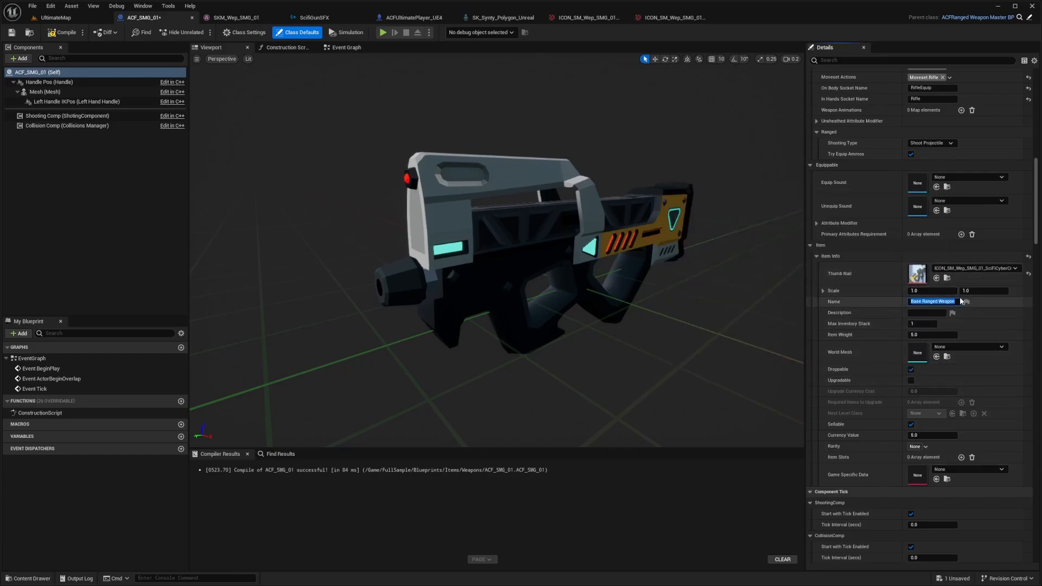
type("SMG_01")
left_click(934, 312)
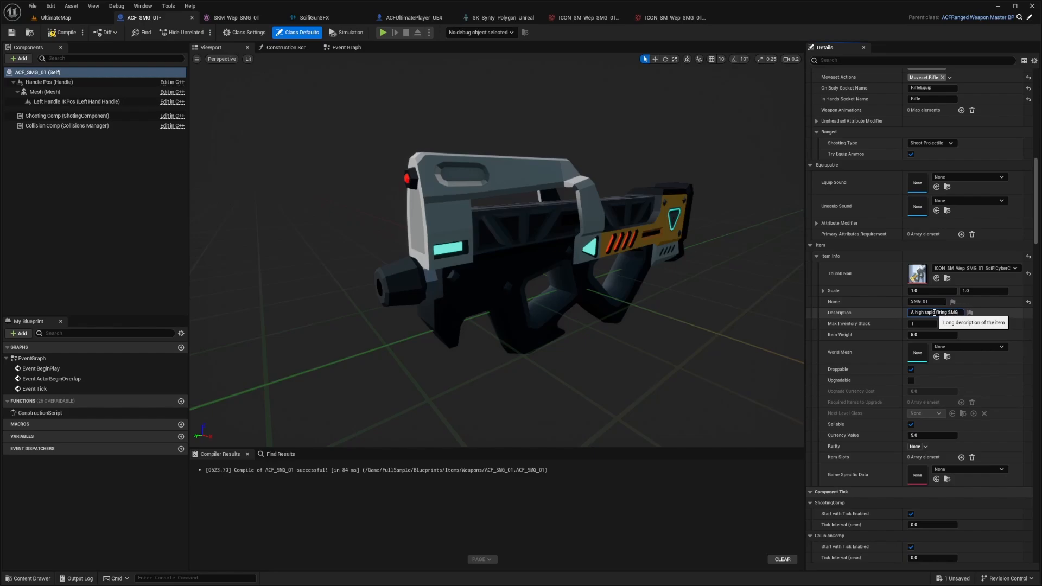
key("ctrl+s")
Step: Set the item's World Mesh to the static mesh SM_Wep_SMG_01
left_click(952, 345)
type("SMG_01")
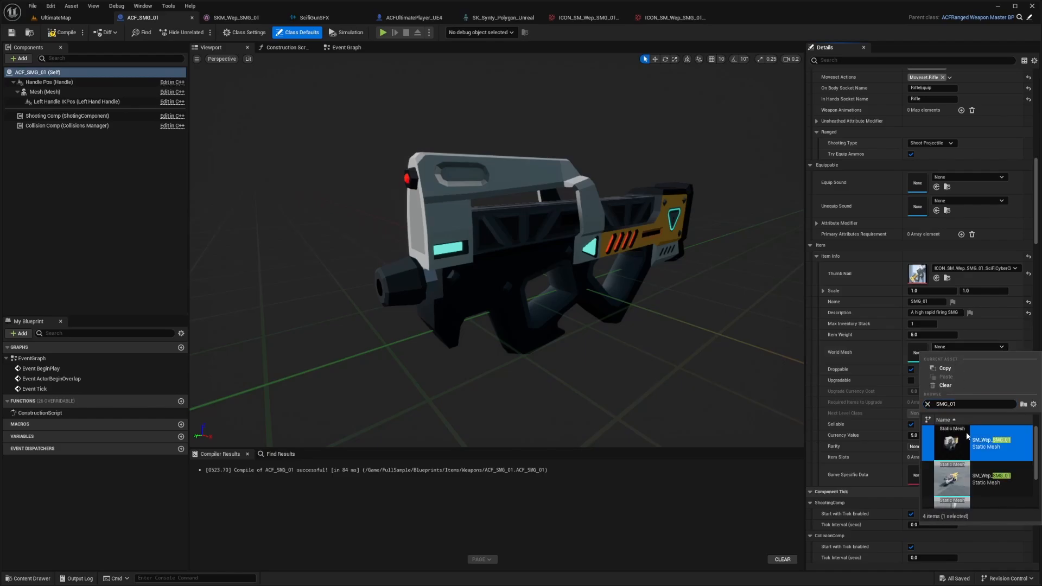
left_click(969, 441)
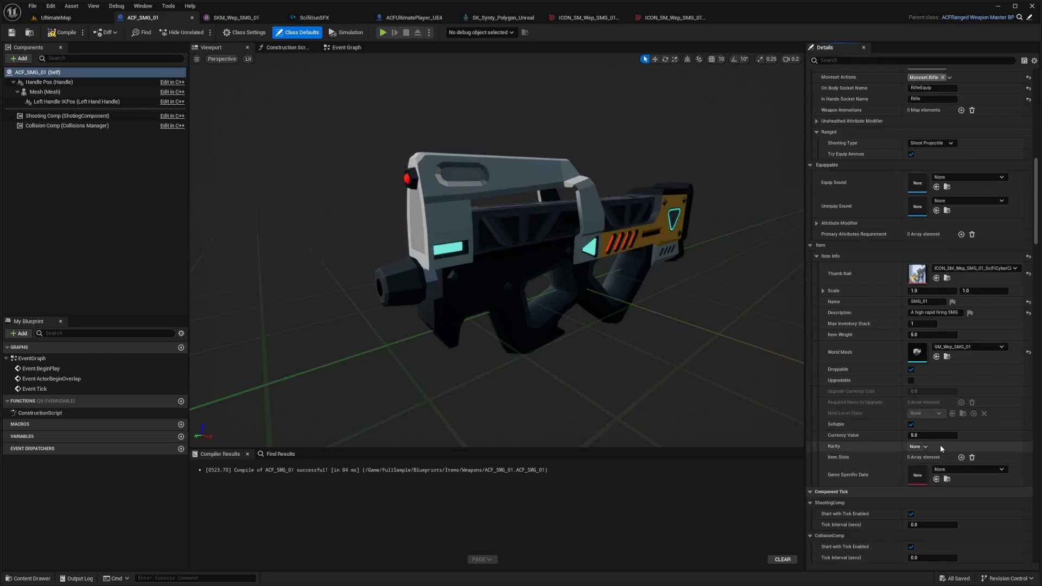
Step: Add an Item Slots entry tagged ItemSlot.RangedWeapon, then save and compile the weapon Blueprint
left_click(961, 457)
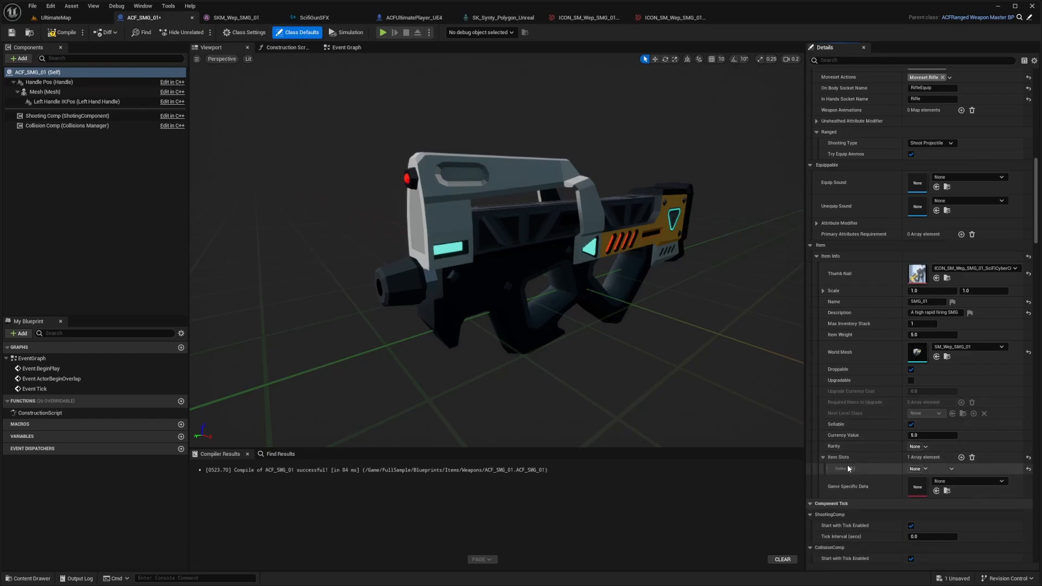
left_click(925, 468)
type("ItemSlot.Rangedwe")
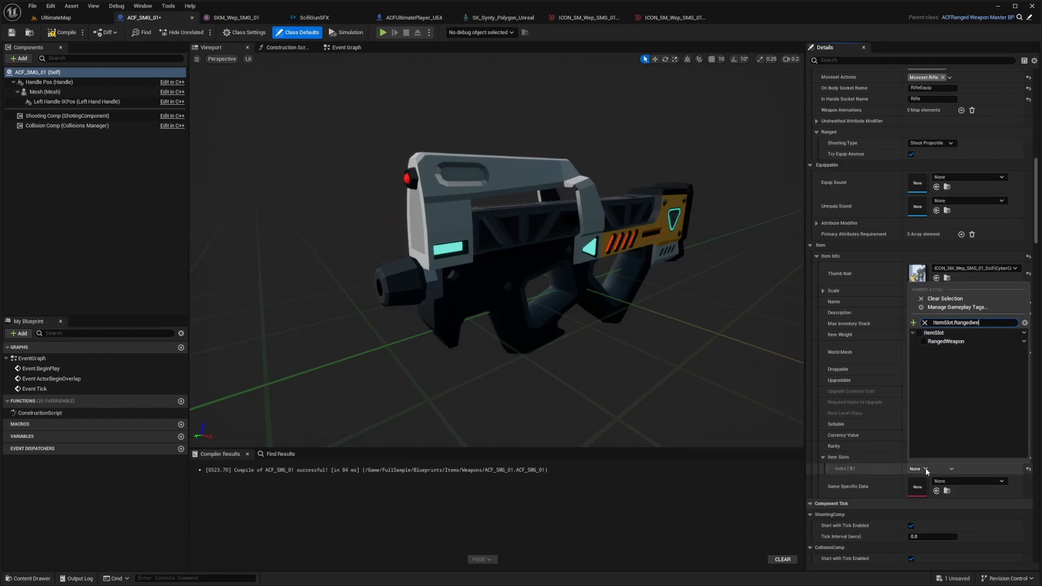
key("Return")
key("ctrl+s")
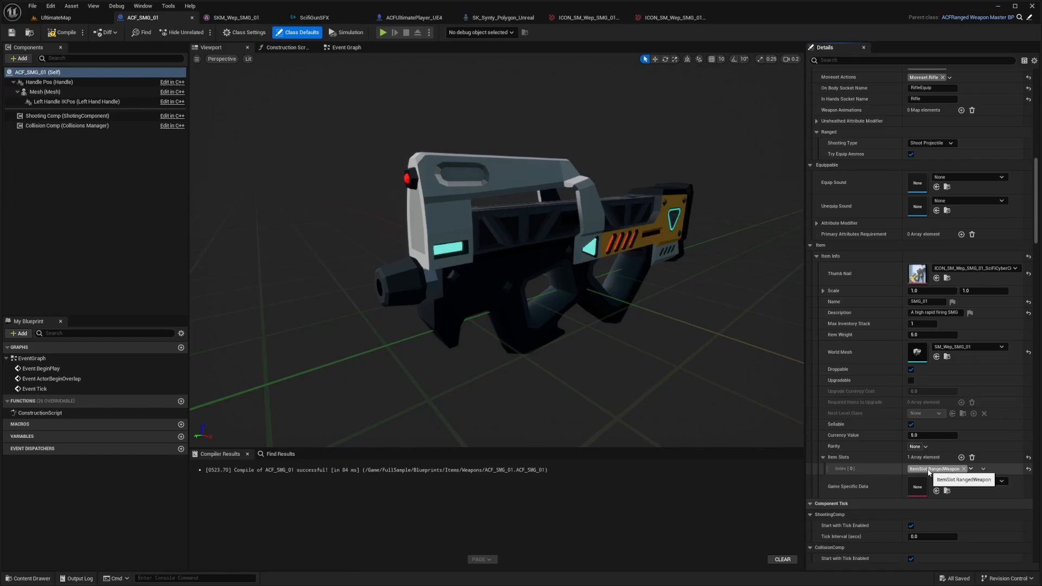
left_click(66, 33)
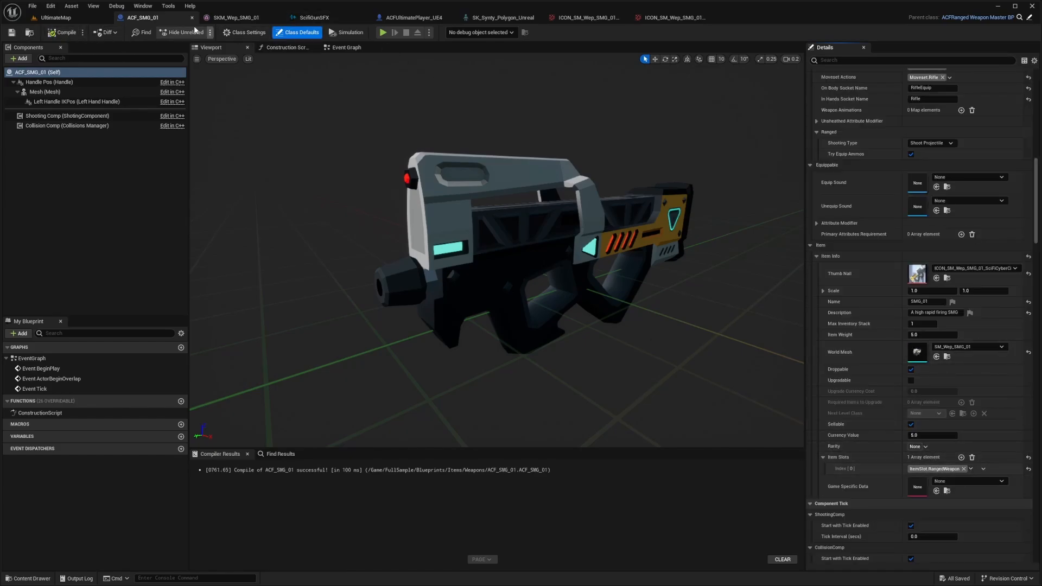
Step: Review the Available Equipment Slot list of the ACF Equipment & Inventory component in ACFUltimatePlayer_UE4
left_click(407, 18)
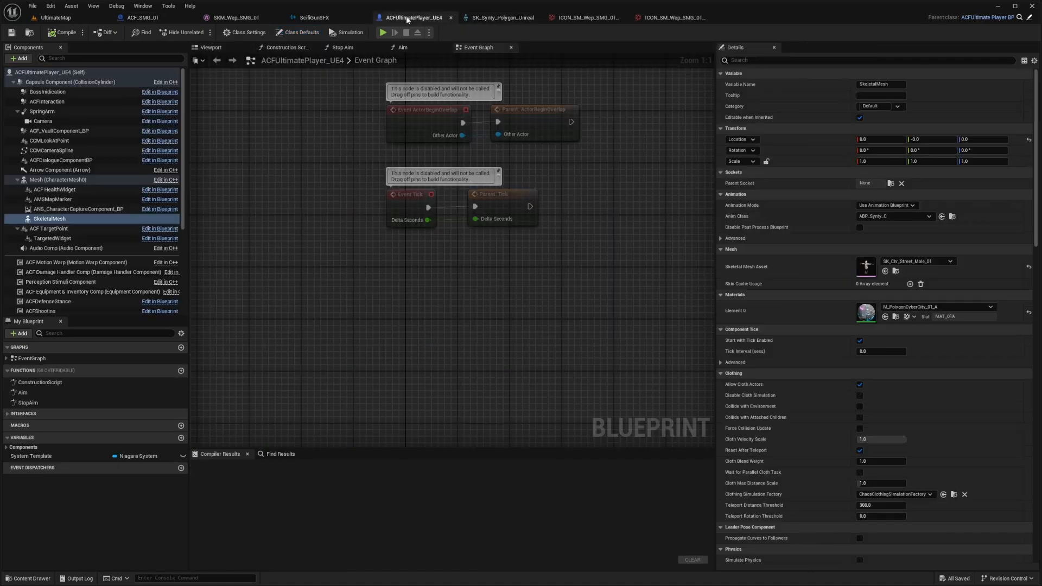
left_click(70, 292)
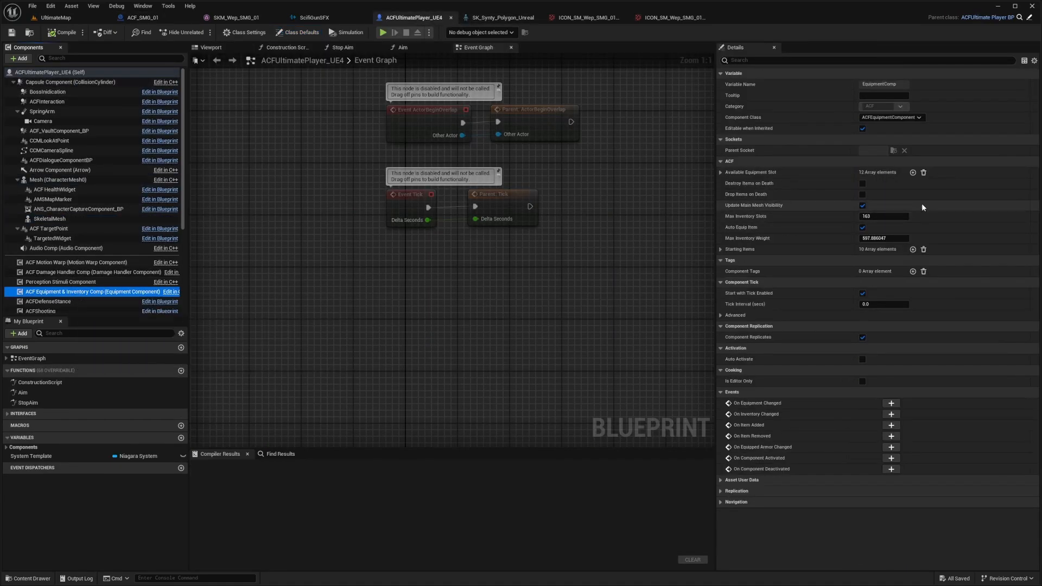
left_click(721, 251)
left_click(721, 250)
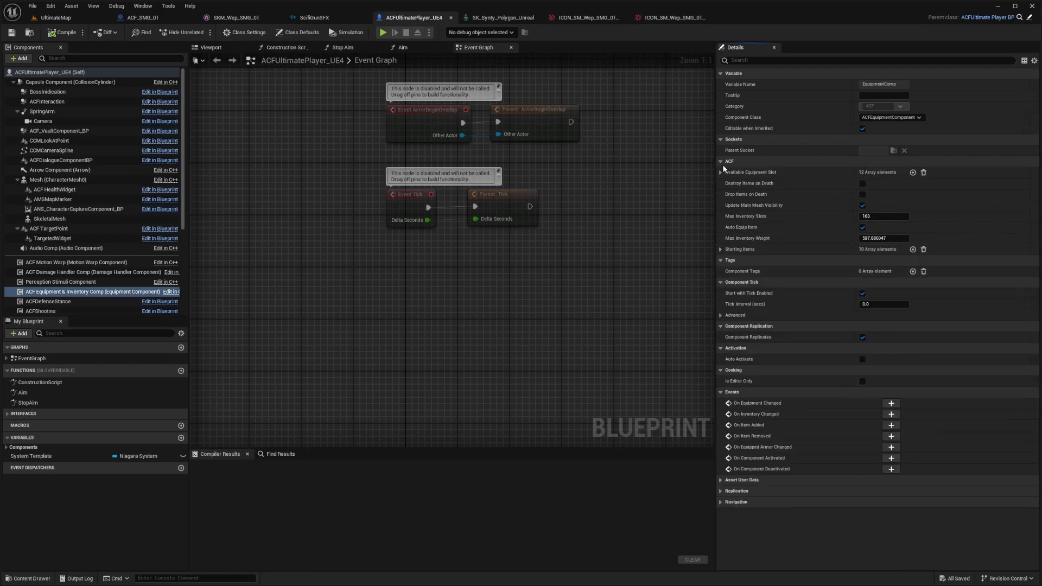
left_click(721, 172)
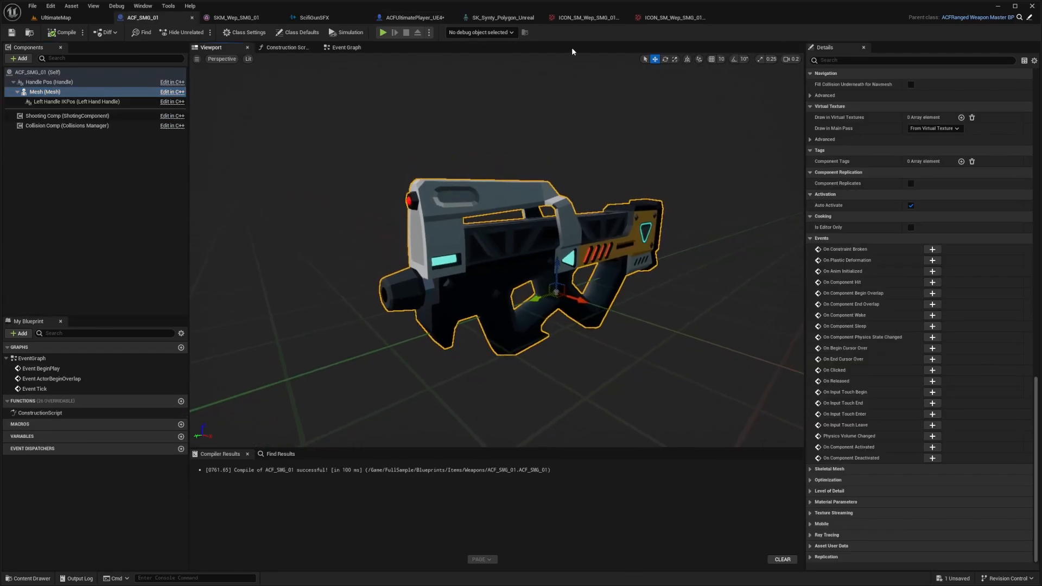
Step: Add a Starting Items entry with Item Class ACF_SMG_01 to the equipment and inventory component of ACFUltimatePlayer_UE4
left_click(397, 18)
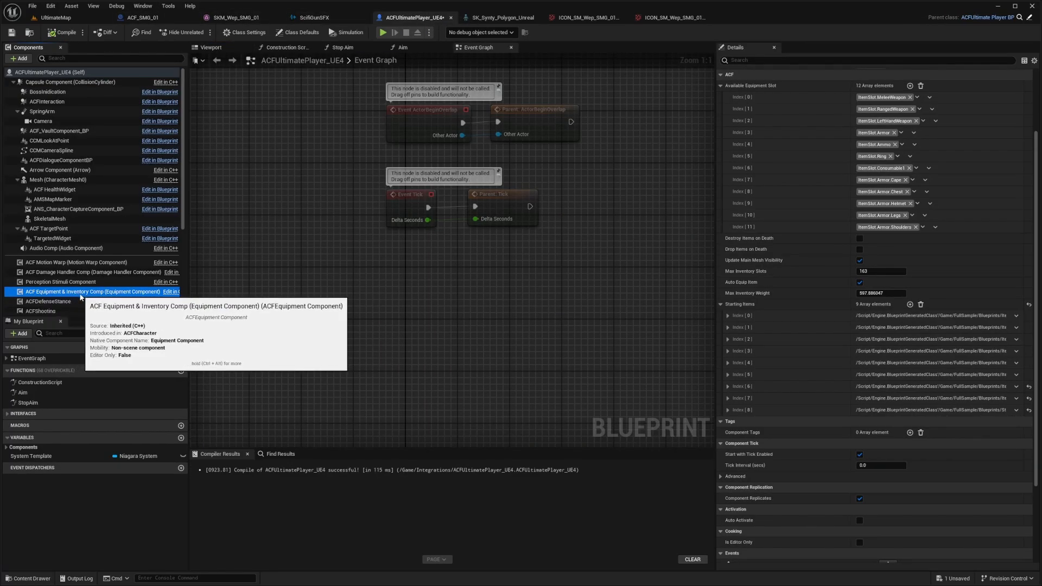
scroll(738, 183, "up", 3)
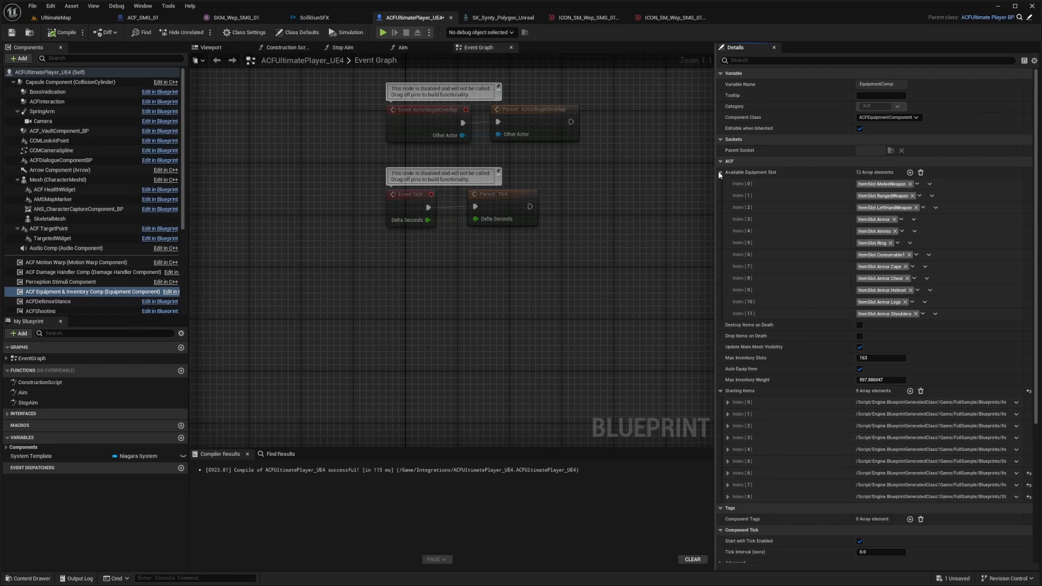
left_click(911, 391)
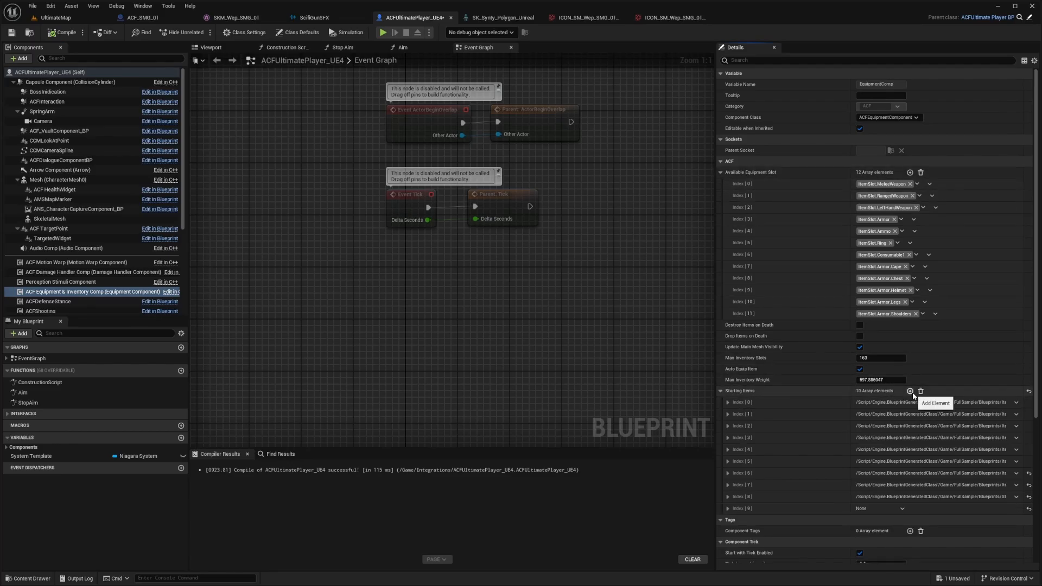
left_click(729, 509)
scroll(766, 465, "down", 3)
left_click(874, 465)
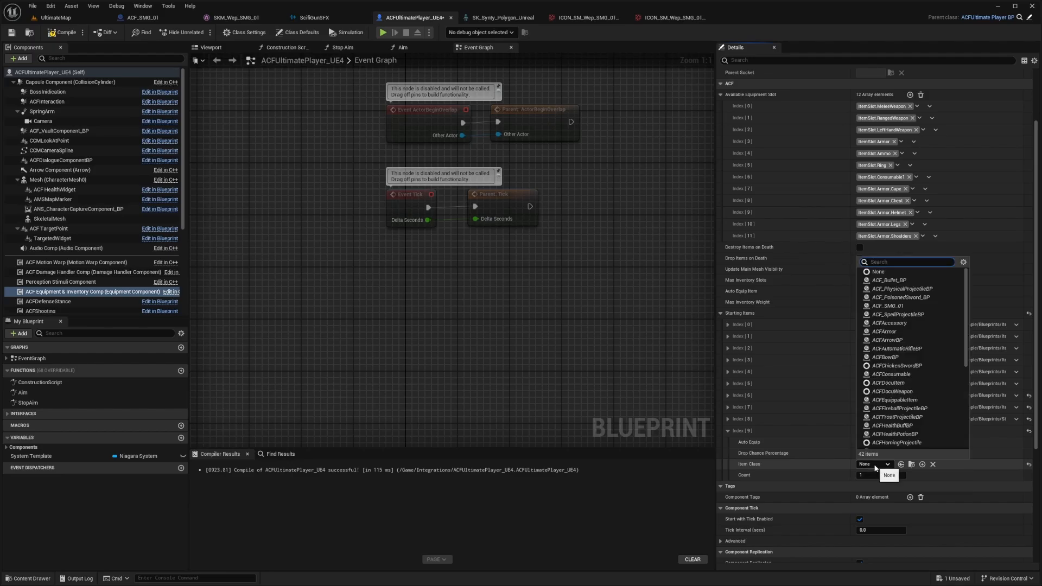
type("ACF_")
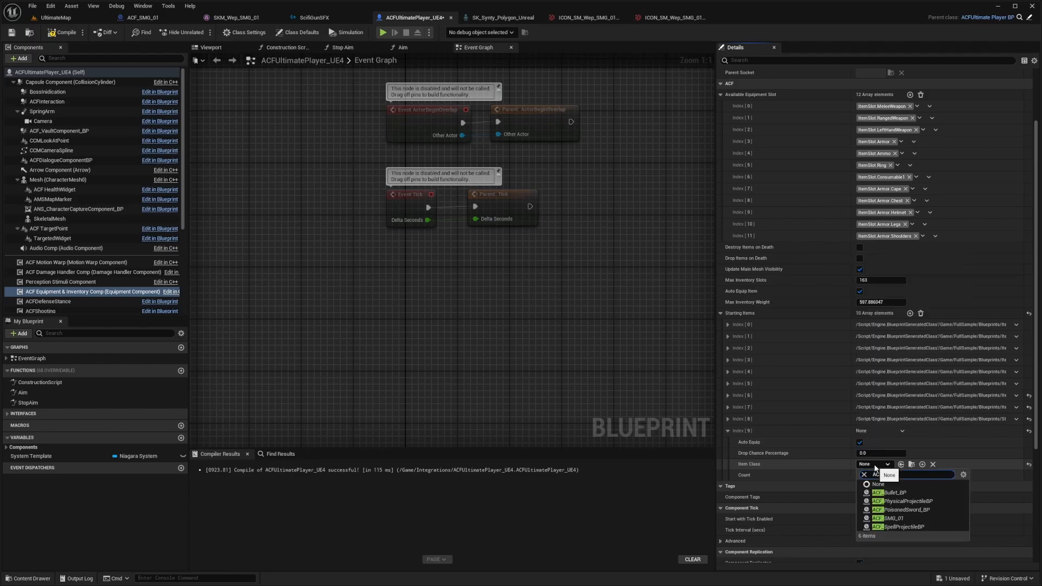
type("SMG_")
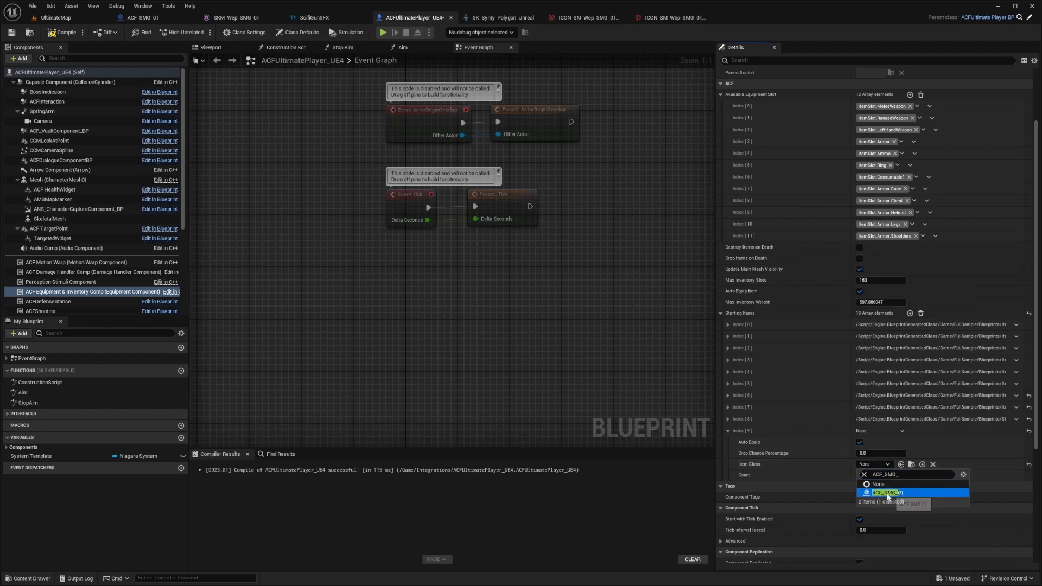
left_click(889, 493)
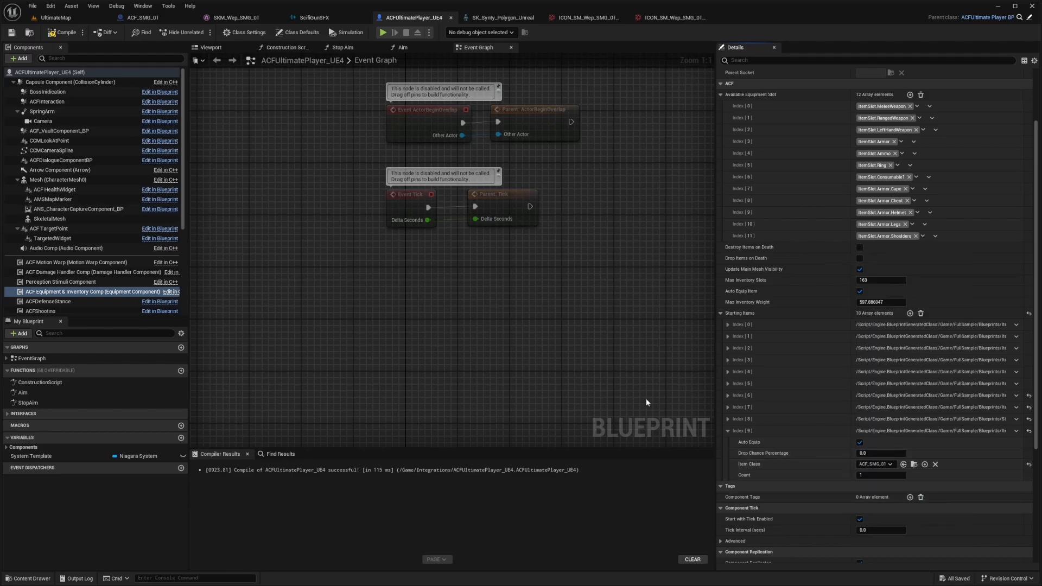
Step: Compile the ACFUltimatePlayer_UE4 Blueprint and start a full-screen play-test of UltimateMap
left_click(70, 34)
left_click(65, 20)
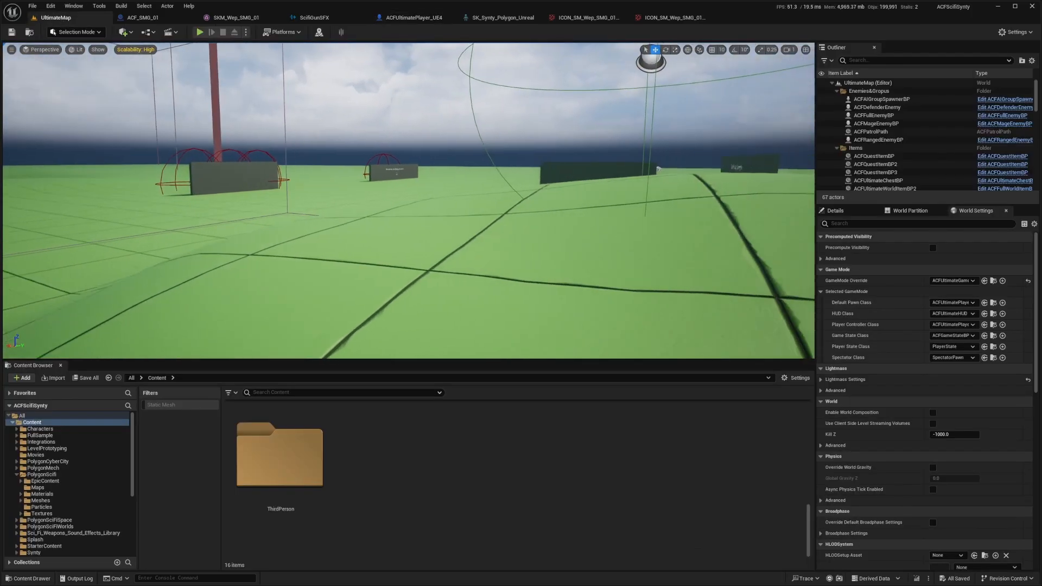
right_click_drag(294, 124, 402, 130)
key("alt+p")
key("F11")
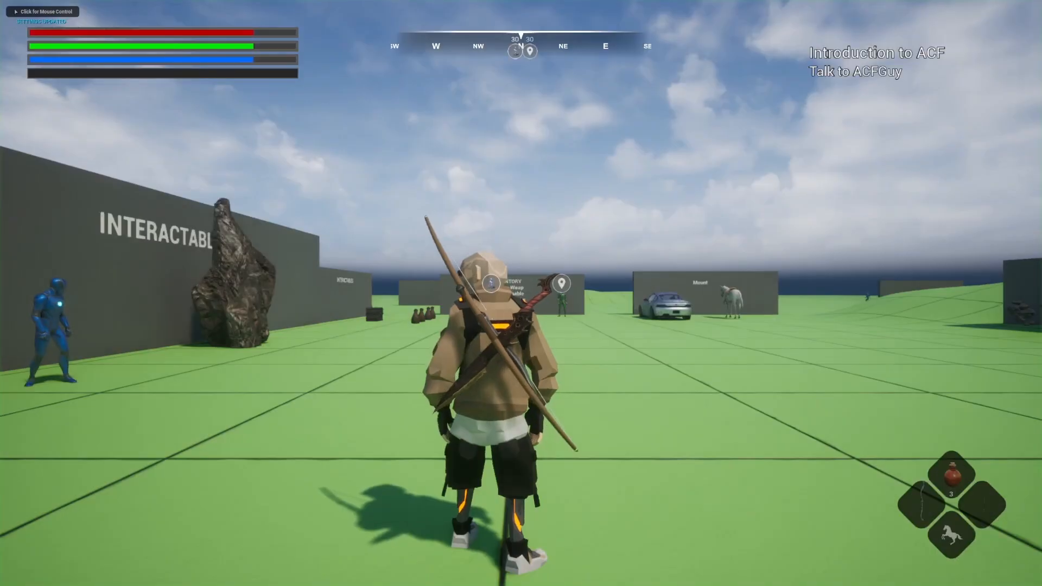
Step: Equip SMG_01 from the in-game inventory and check how it sits on the character's back
key("i")
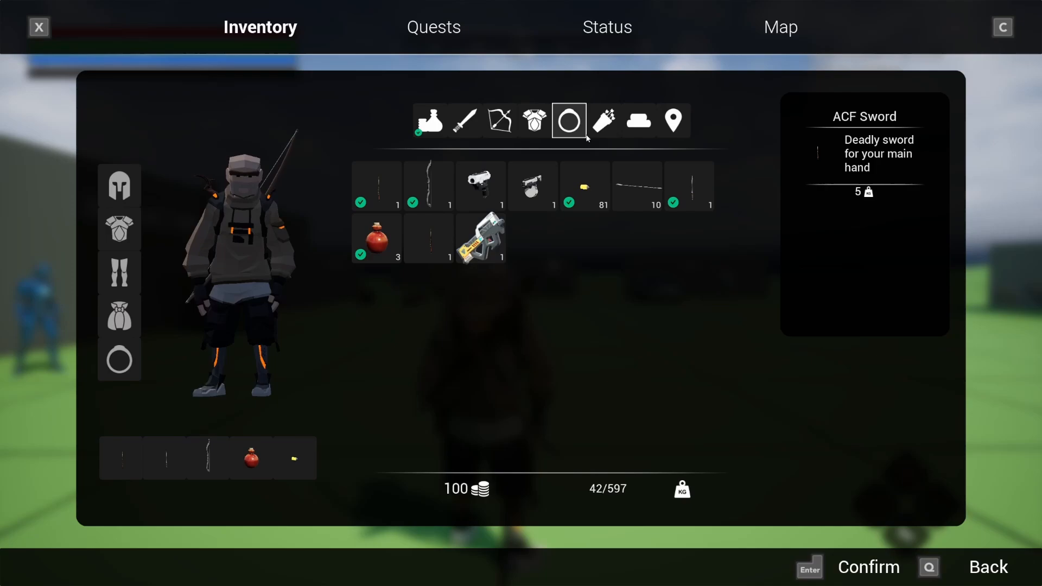
left_click(496, 255)
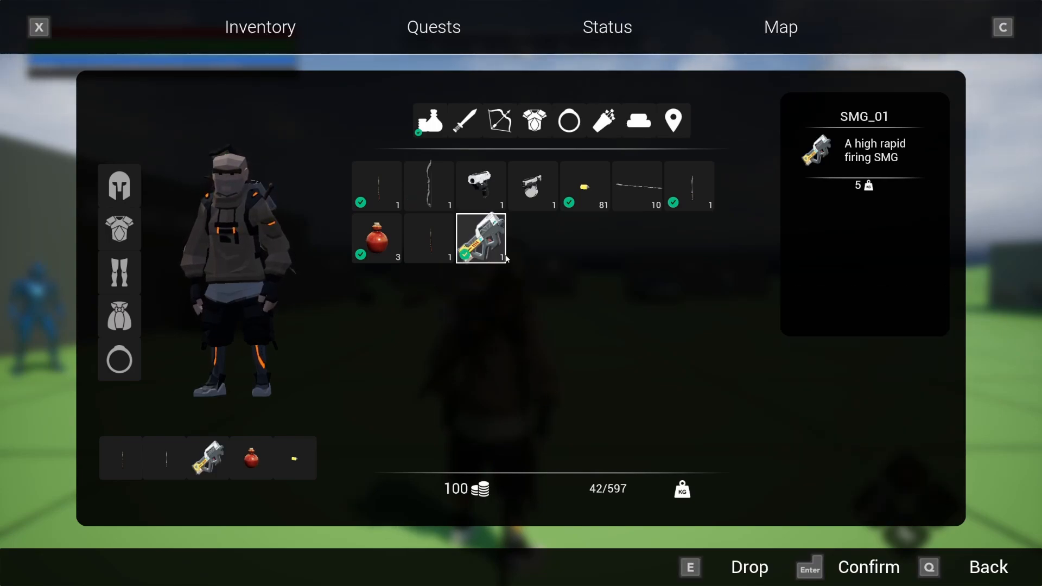
key("q")
key("d")
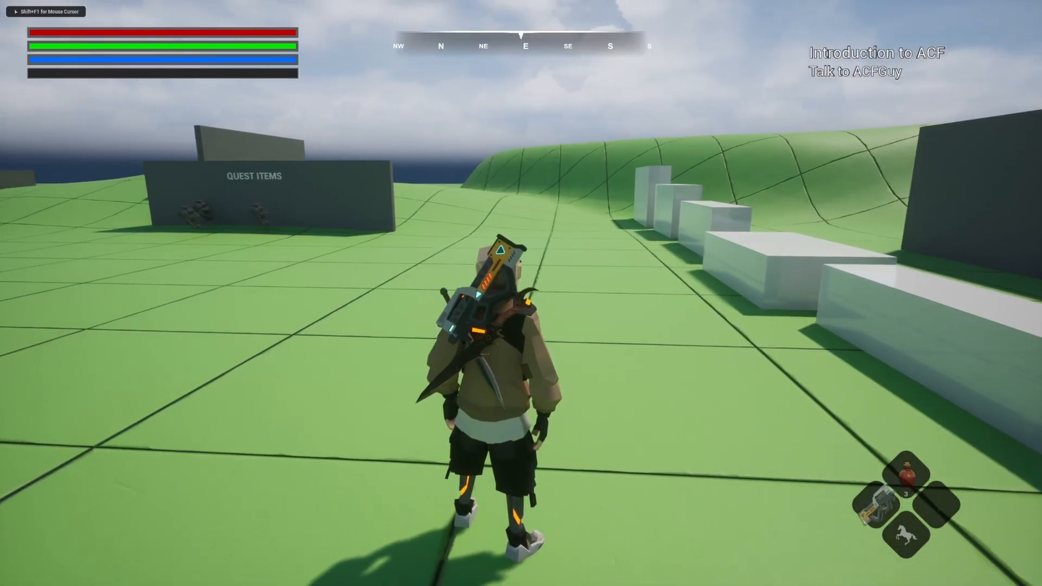
key("F11")
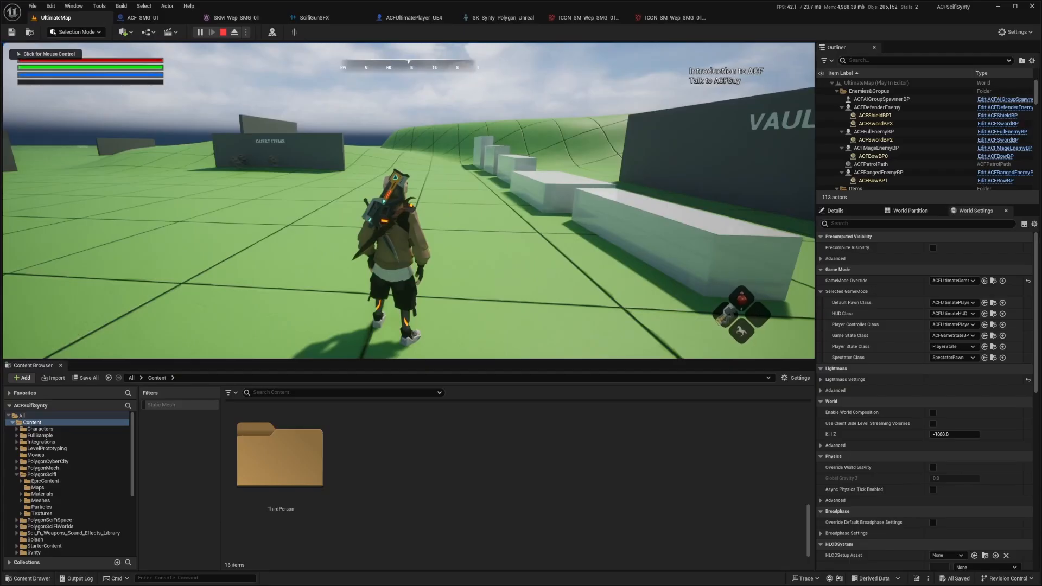
Step: Select the RifleEquip socket under spine_03 in the SK_Synty_Polygon_Unreal skeleton and frame it
left_click(486, 23)
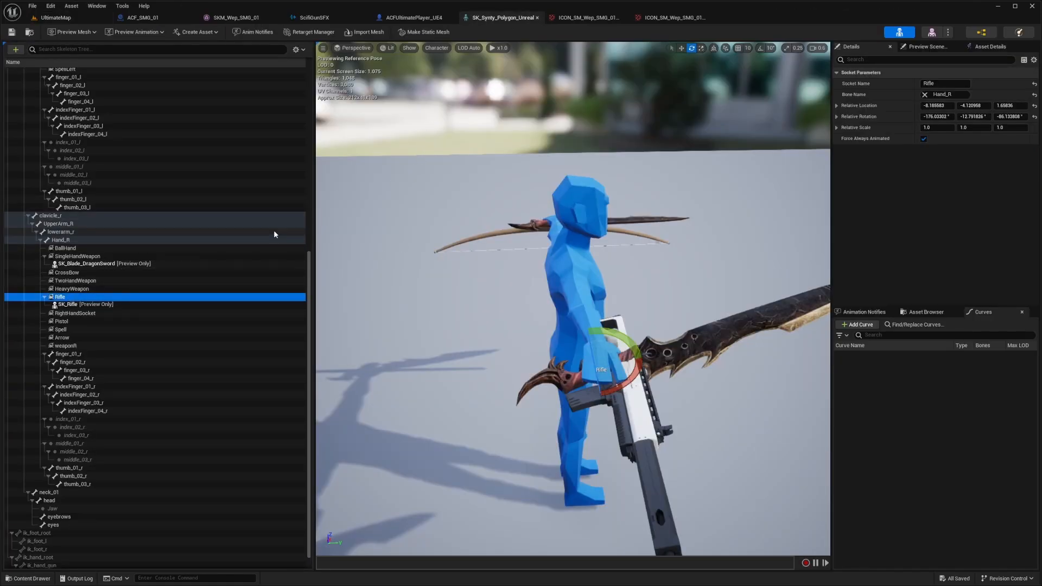
scroll(85, 205, "up", 8)
left_click(64, 188)
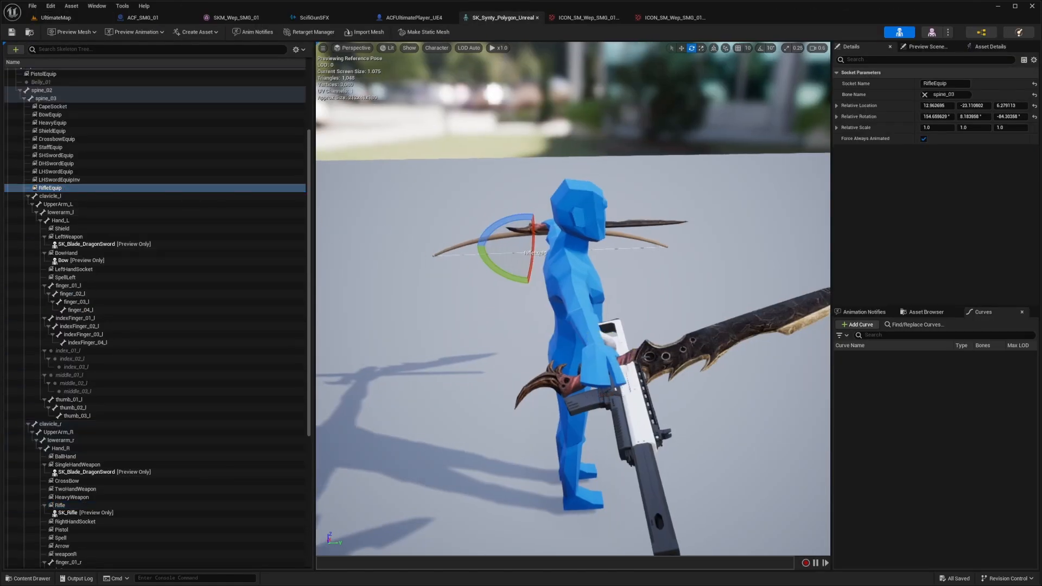
key("f")
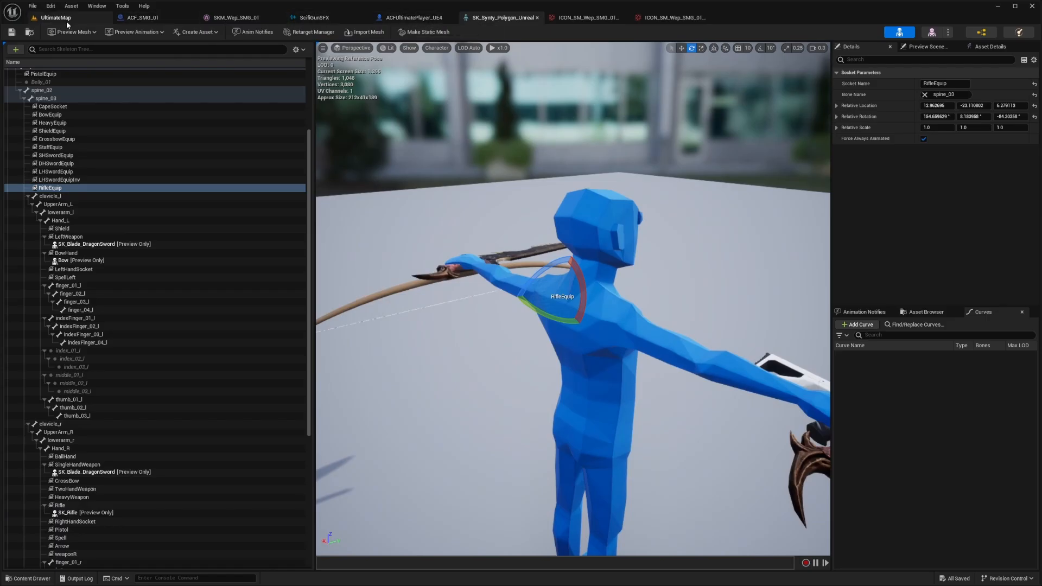
Step: Detach the SK_Synty_Polygon_Unreal editor into a floating window beside the running UltimateMap view
left_click(66, 21)
left_click_drag(500, 17, 745, 240)
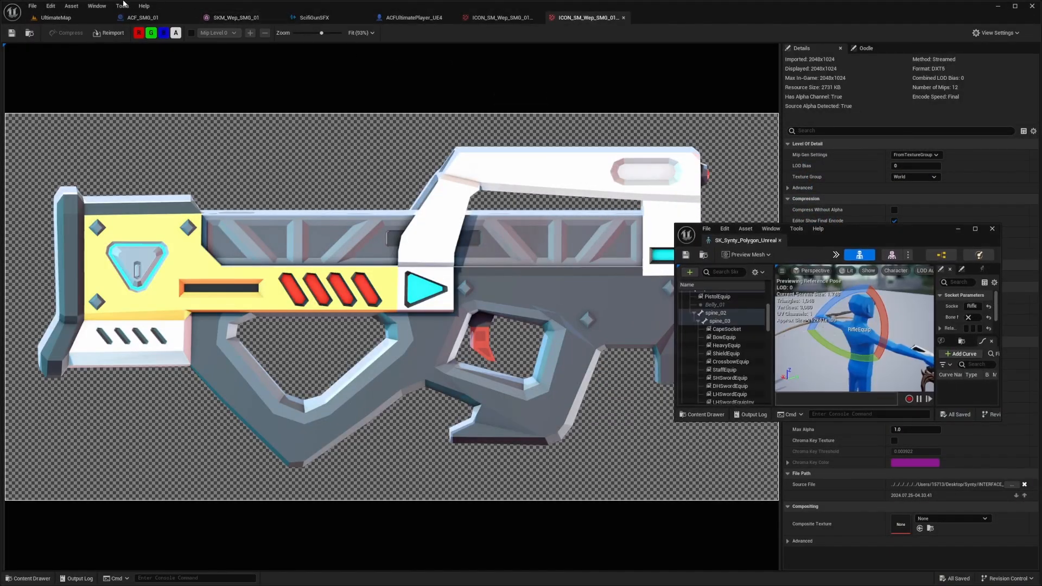
left_click(57, 18)
left_click(581, 178)
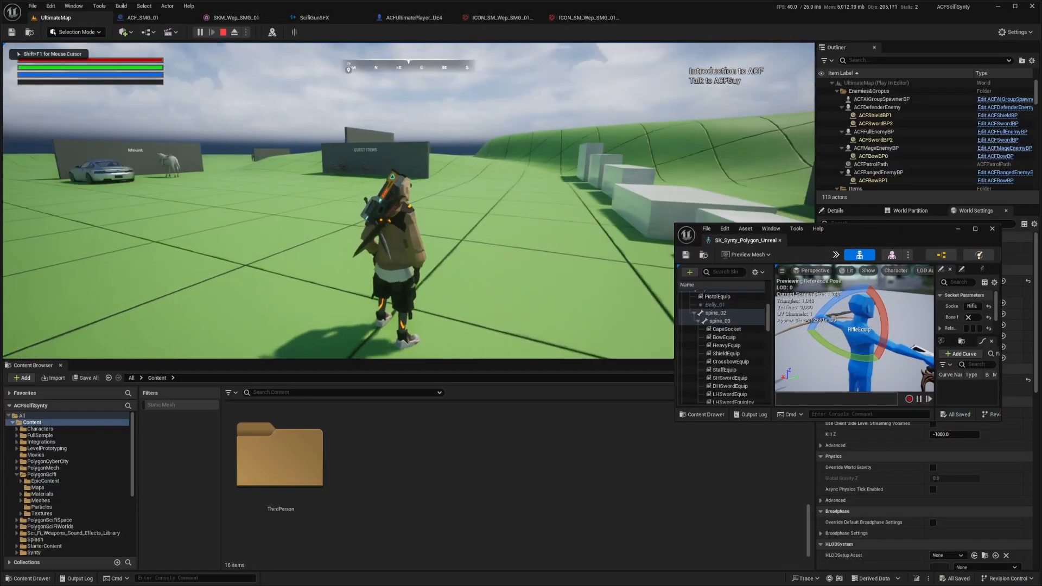
Step: Choose World-relative Transform and reposition the RifleEquip socket so the SMG sits closer to the character's back
key("grave")
left_click_drag(846, 230, 847, 221)
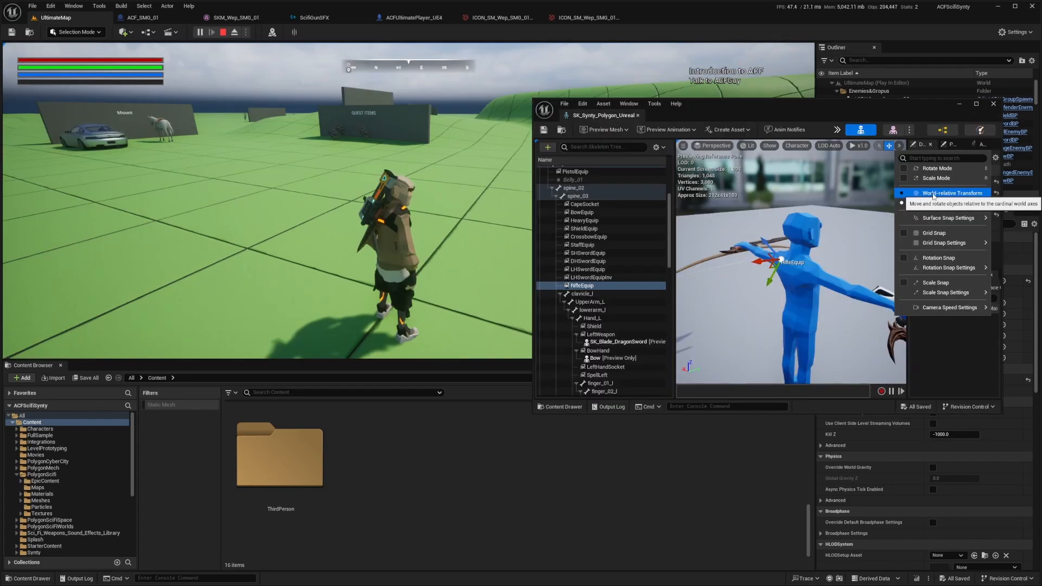
left_click(934, 194)
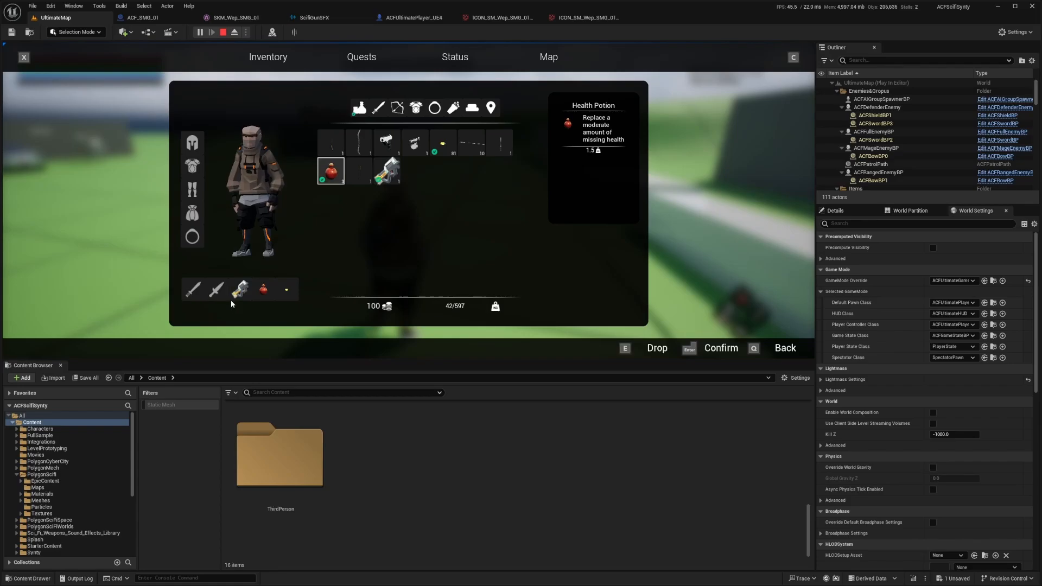
Step: Close the inventory, check the holstered SMG in full screen while walking, and draw it as the ranged weapon
key("q")
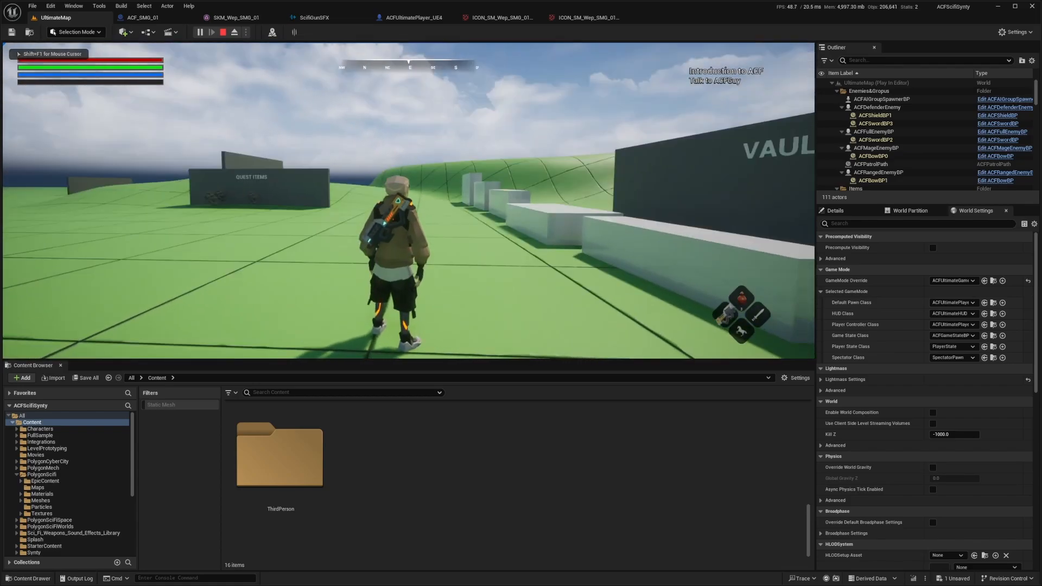
key("F11")
key("w")
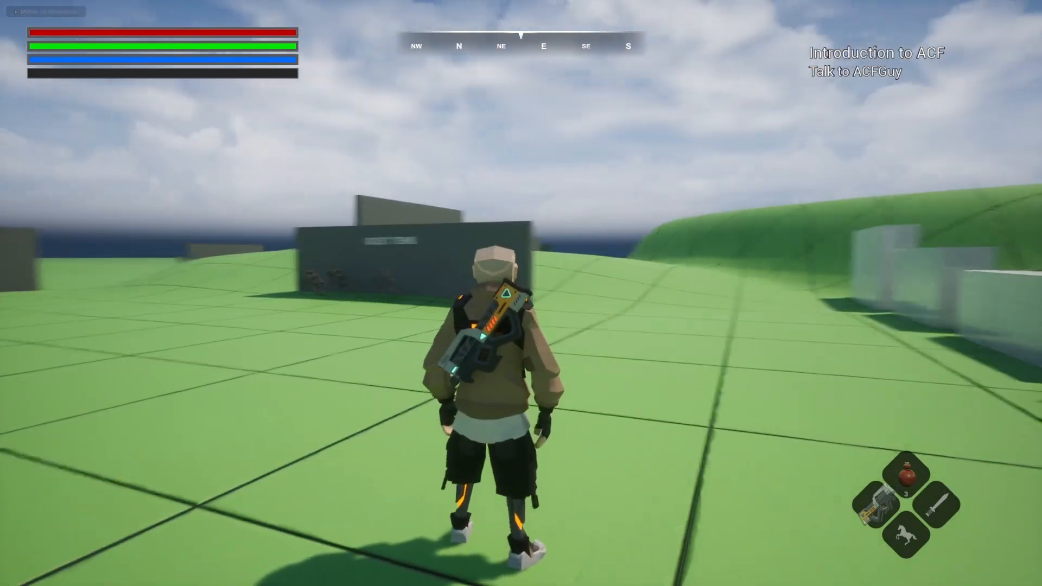
key("w")
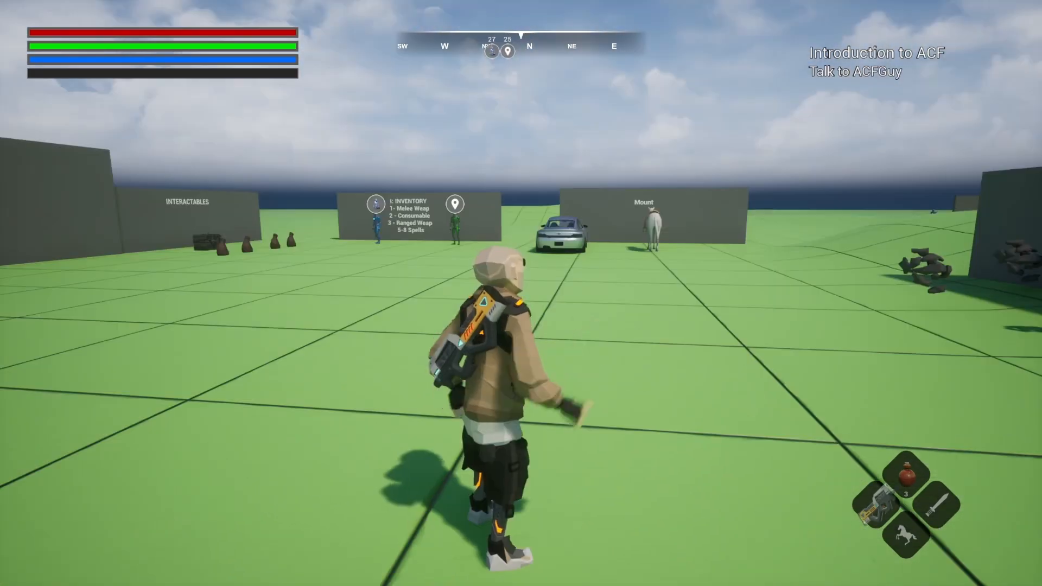
key("3")
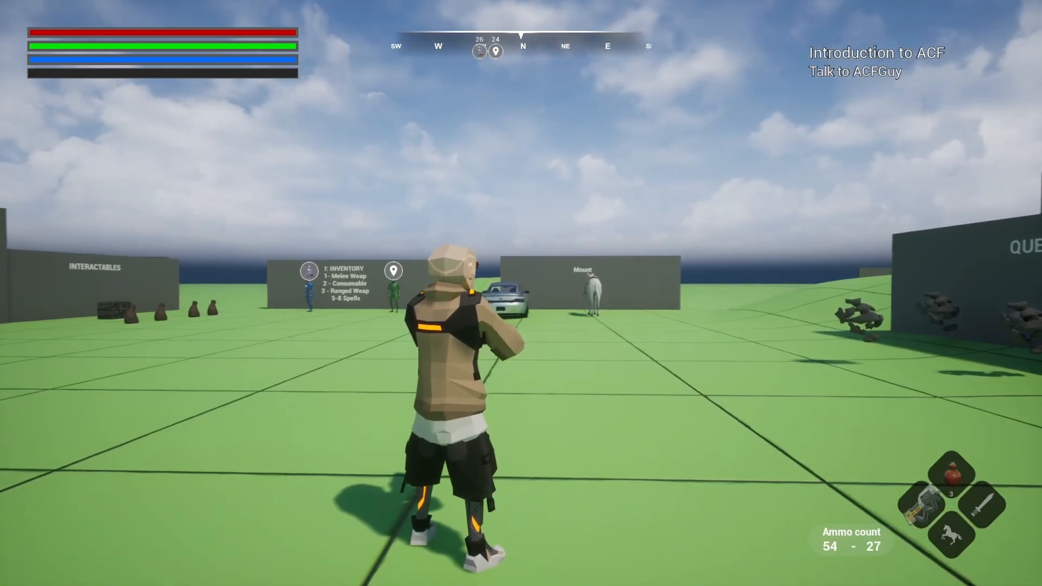
Step: Eject from the player during play and examine up close how both hands hold the SMG
key("F8")
key("d")
right_click_drag(521, 293, 369, 285)
key("d")
scroll(521, 293, "down", 2)
key("w")
key("a")
key("q")
scroll(521, 293, "down", 1)
key("d")
key("s")
key("e")
key("d")
key("q")
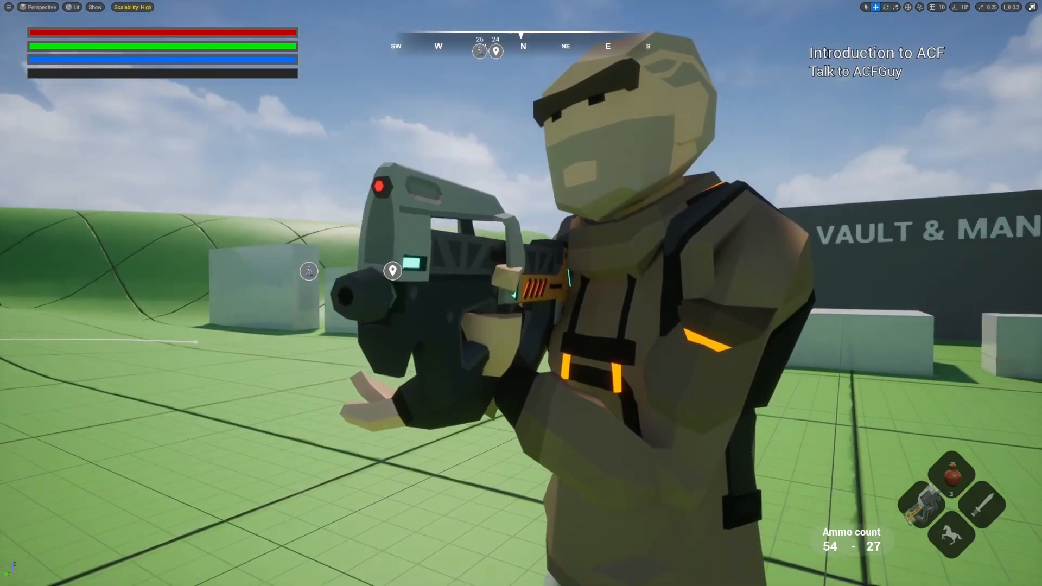
key("F11")
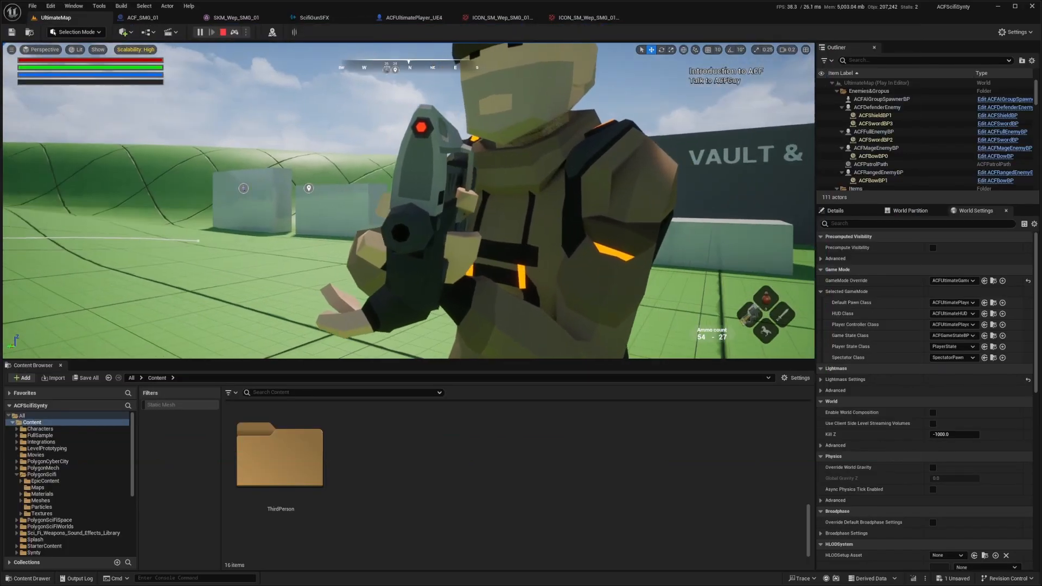
key("d")
right_click_drag(408, 201, 376, 201)
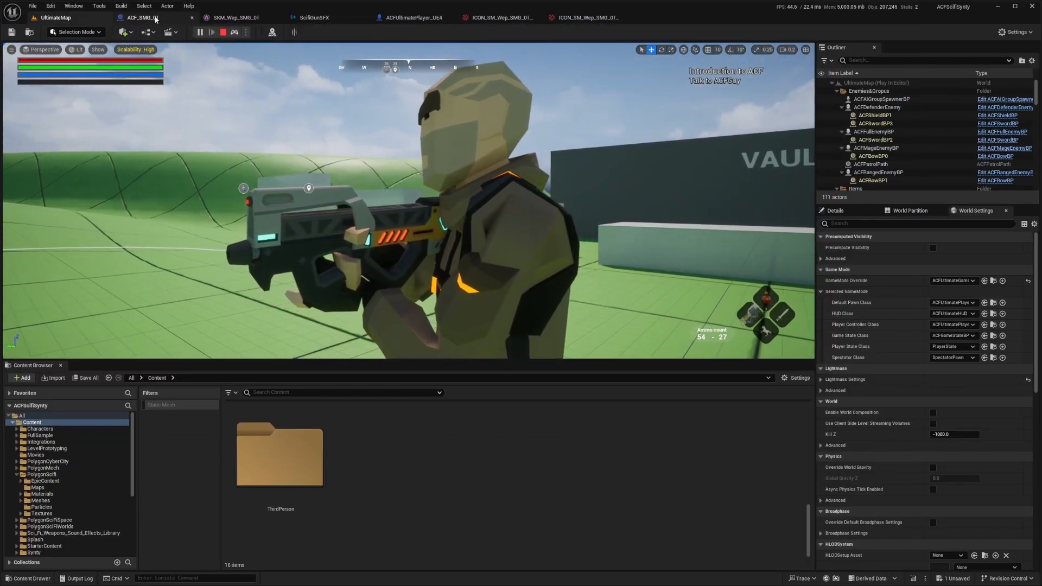
Step: Detach the ACF_SMG_01 Blueprint editor into a floating window beside the running level view
left_click_drag(156, 19, 406, 31)
left_click(54, 17)
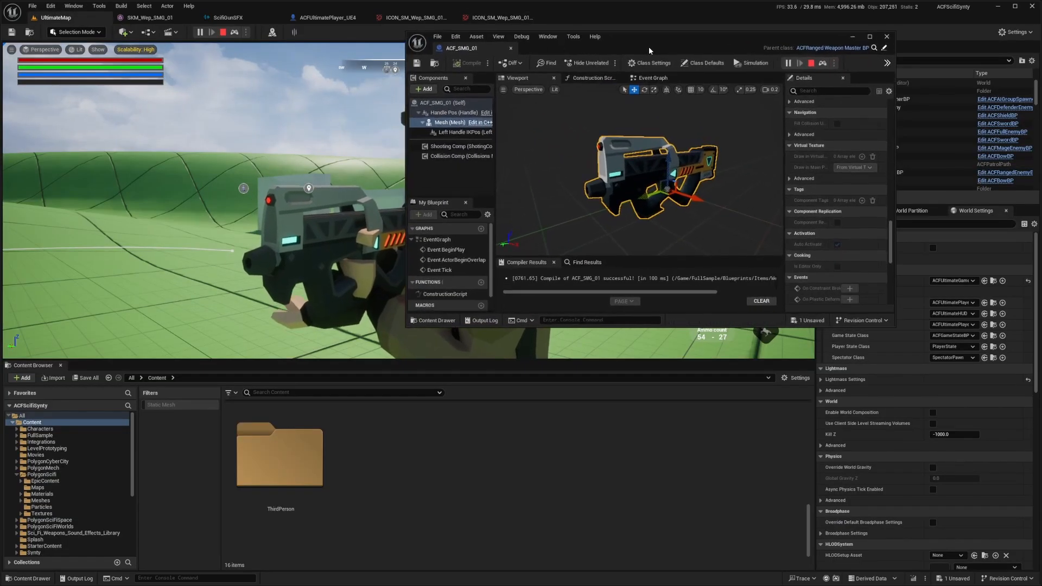
left_click_drag(649, 49, 792, 95)
Step: Move the Left Handle IKPos component of ACF_SMG_01 until the left hand meets the SMG's front grip
left_click(596, 180)
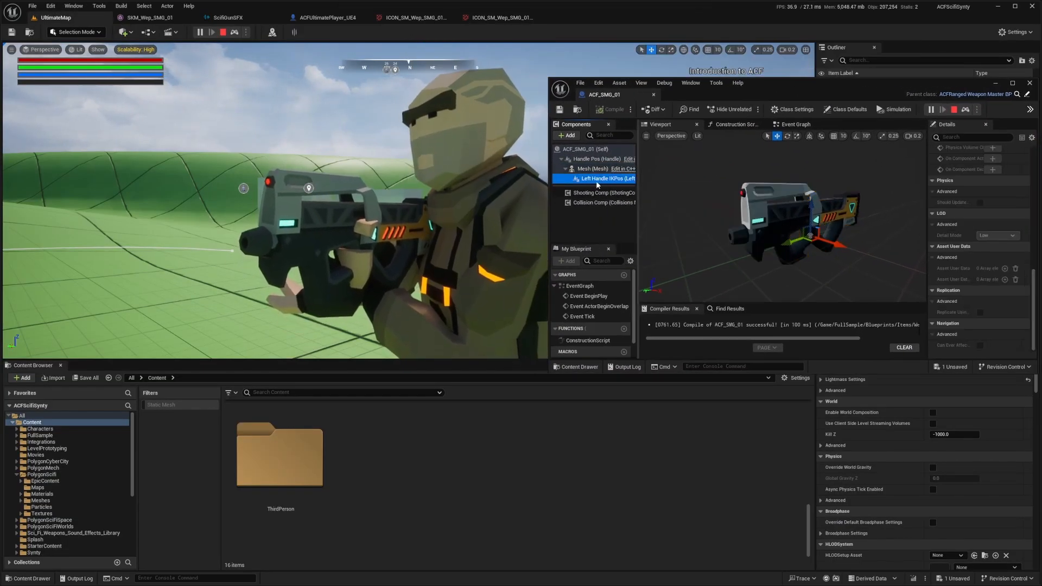
left_click_drag(748, 230, 814, 245)
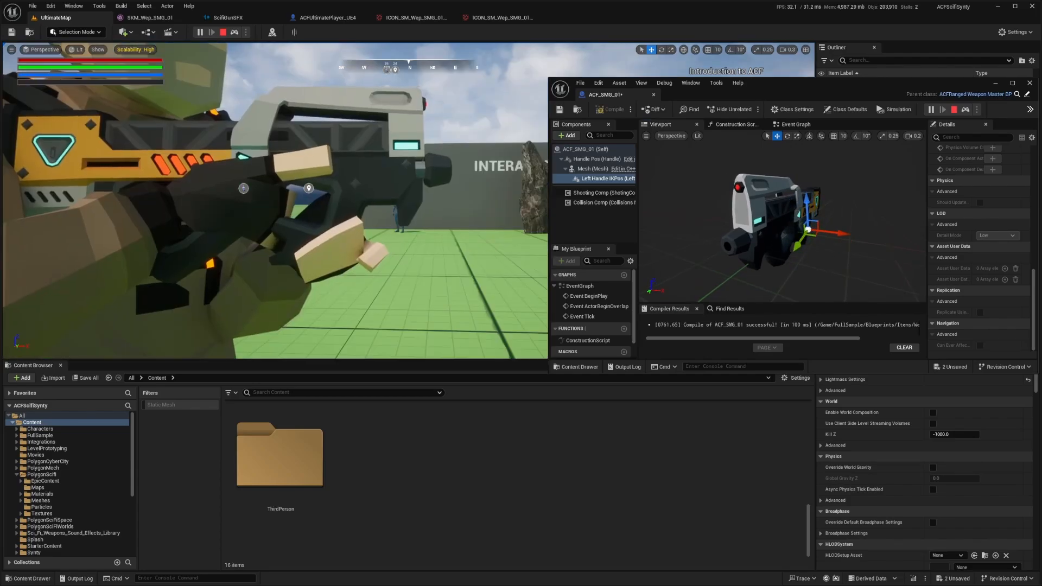
right_click_drag(529, 178, 223, 180)
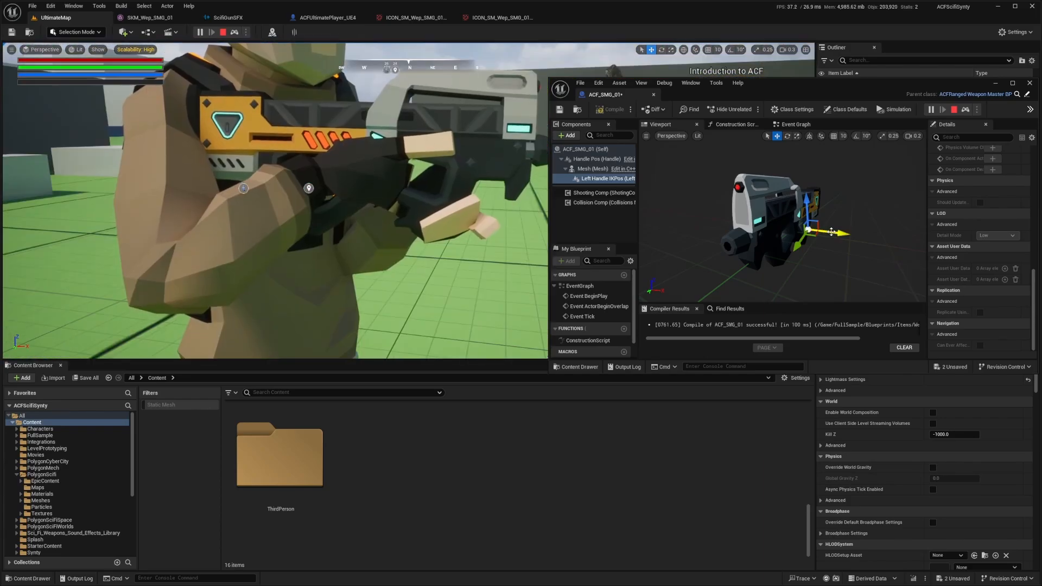
left_click_drag(841, 234, 797, 245)
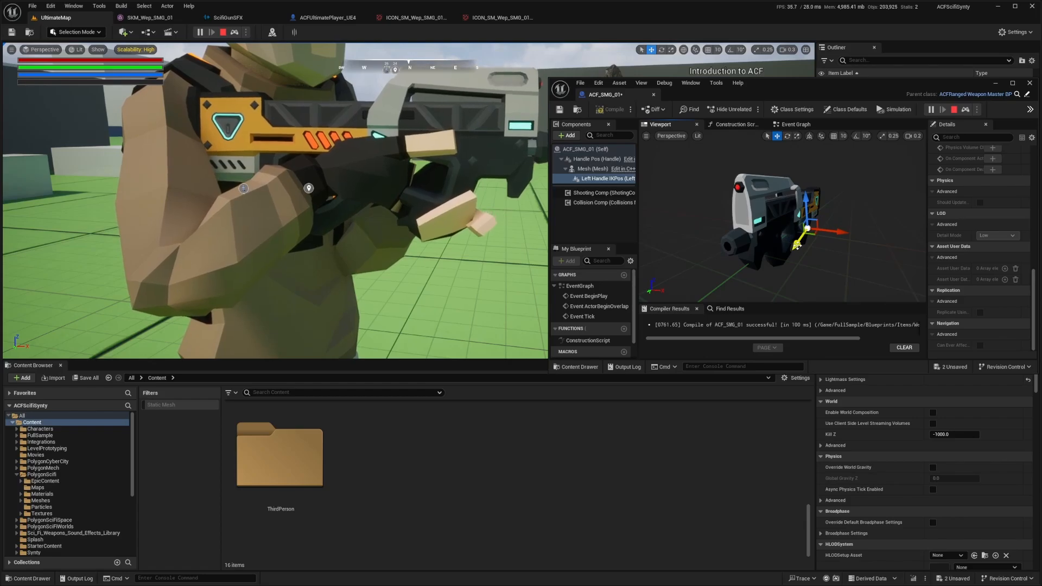
right_click_drag(336, 190, 249, 190)
left_click_drag(839, 231, 848, 233)
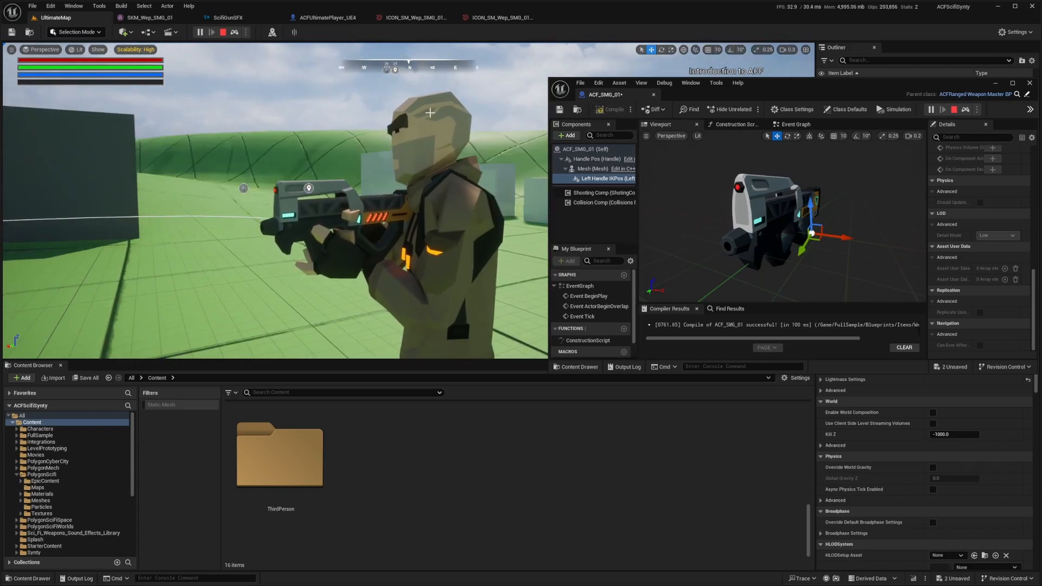
Step: End the play session, compile ACF_SMG_01 and restart the play-test of UltimateMap
key("Escape")
left_click(613, 111)
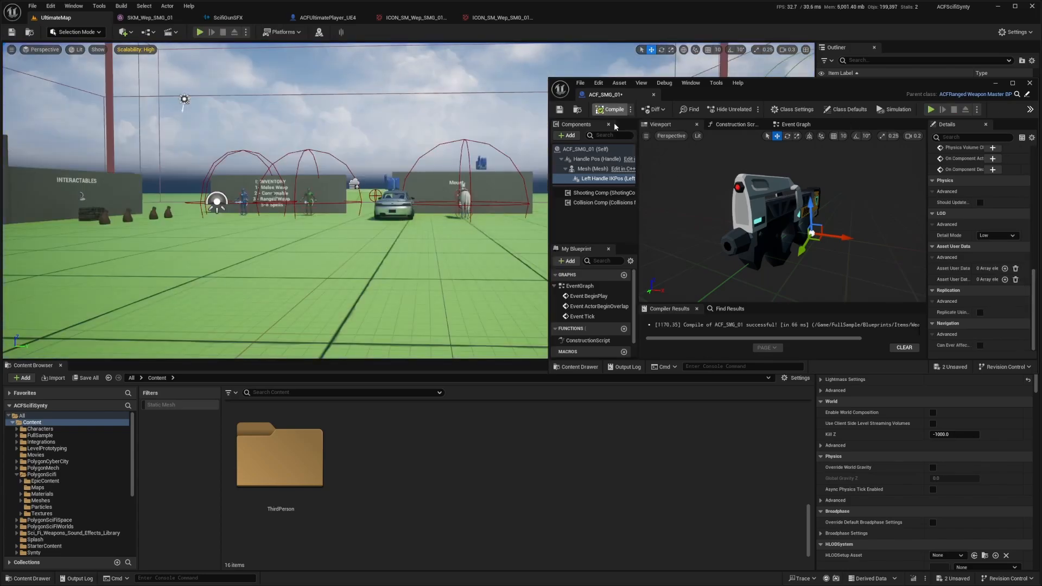
key("alt+p")
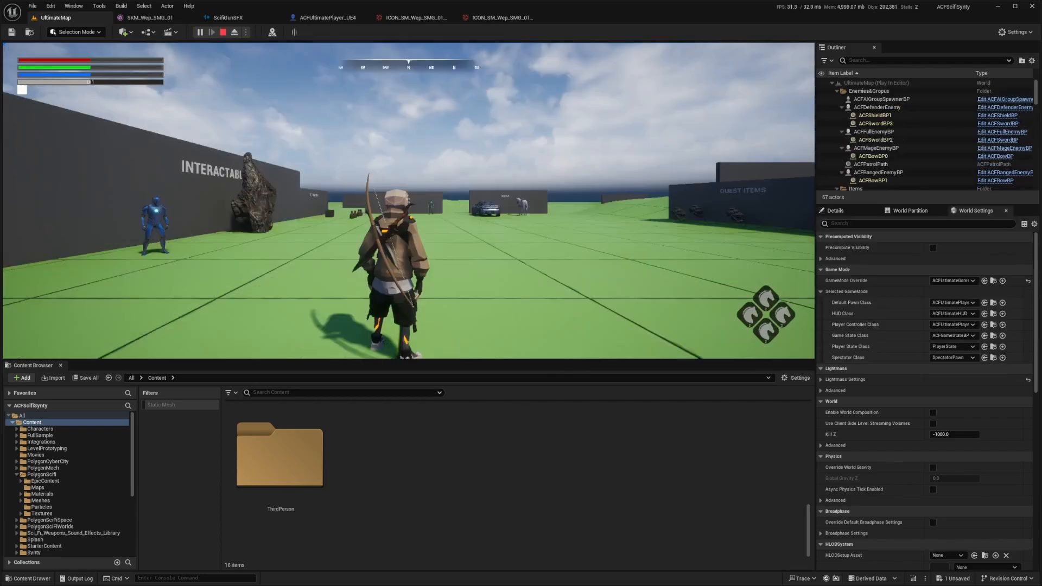
Step: Equip SMG_01 from the inventory in the new play session and switch the game to full screen
key("i")
left_click(390, 181)
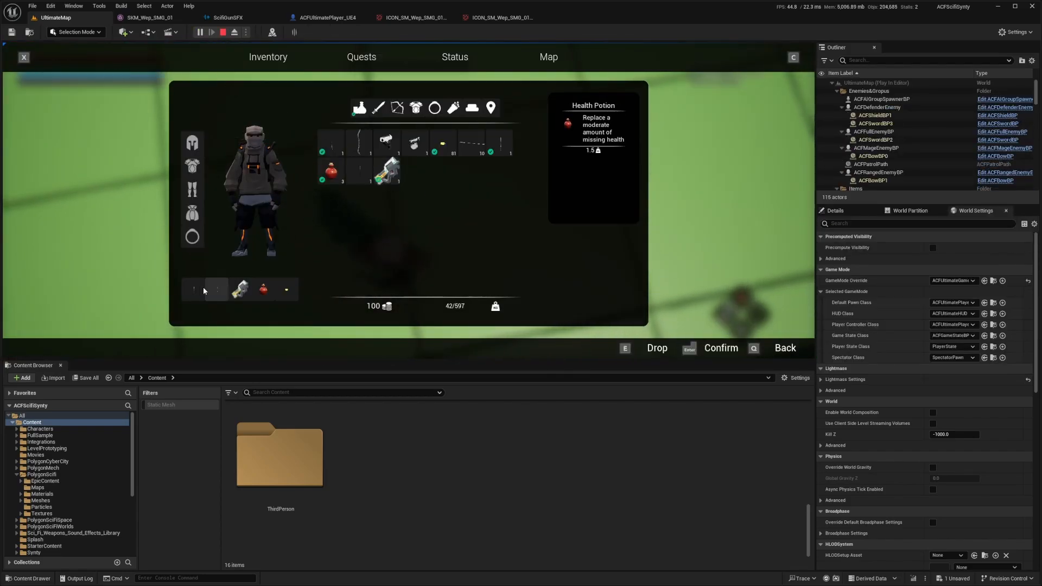
key("q")
key("F11")
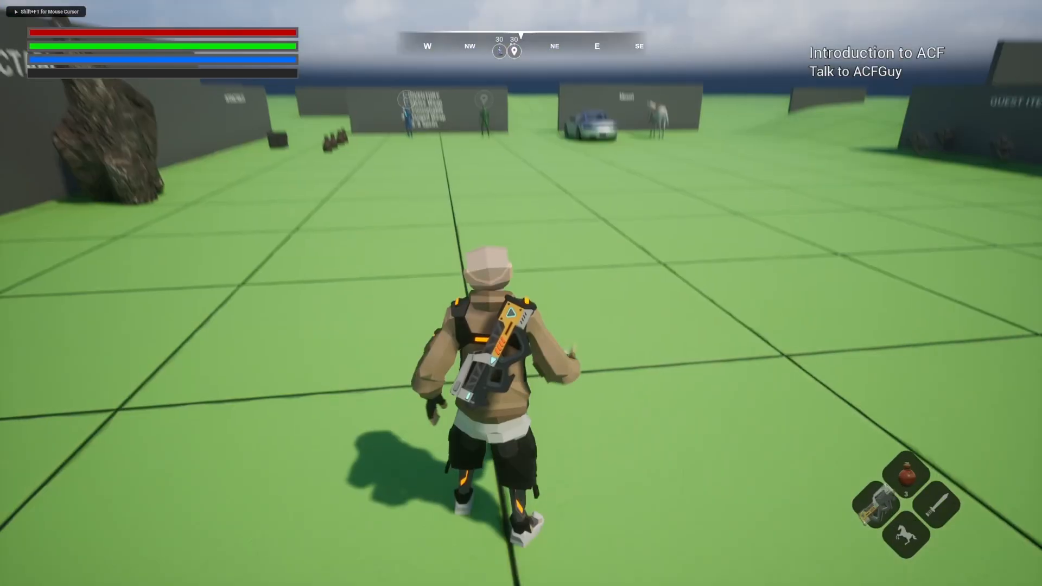
Step: Test moving, aiming and firing with the SMG in the level, and end the play session
key("w")
key("2")
key("w")
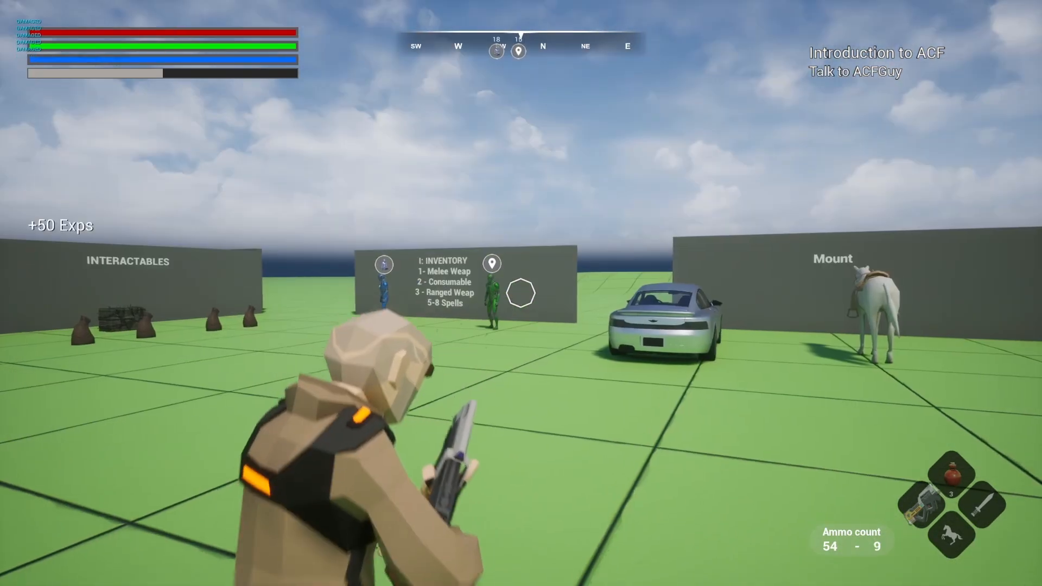
left_click(520, 293)
key("w")
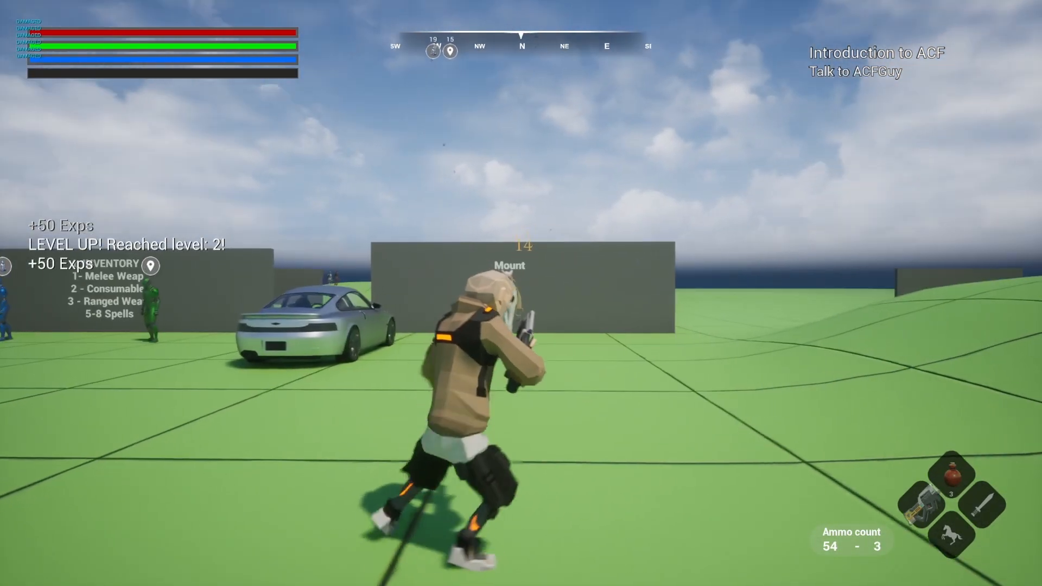
key("s")
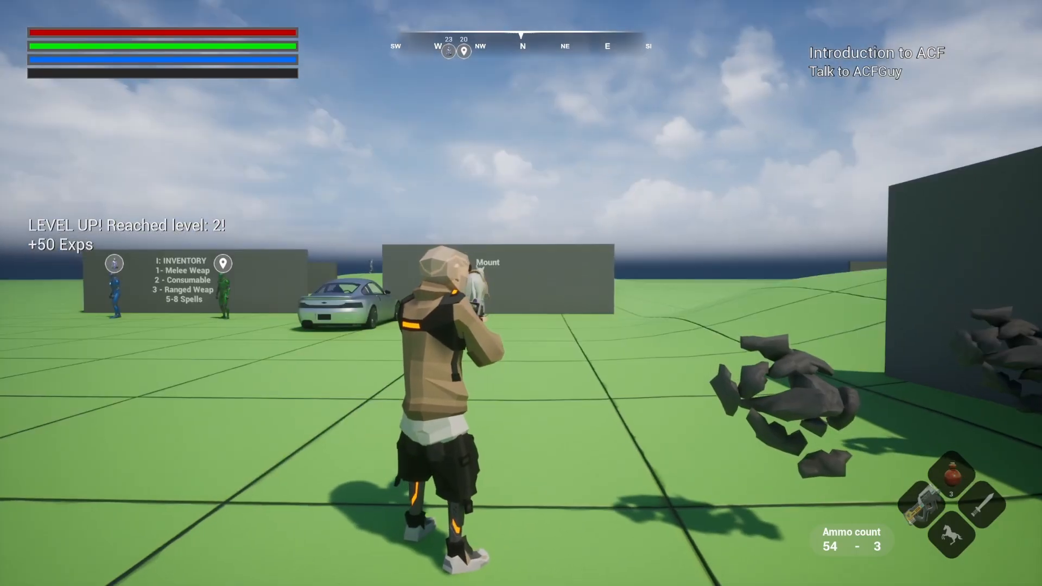
key("F11")
key("Escape")
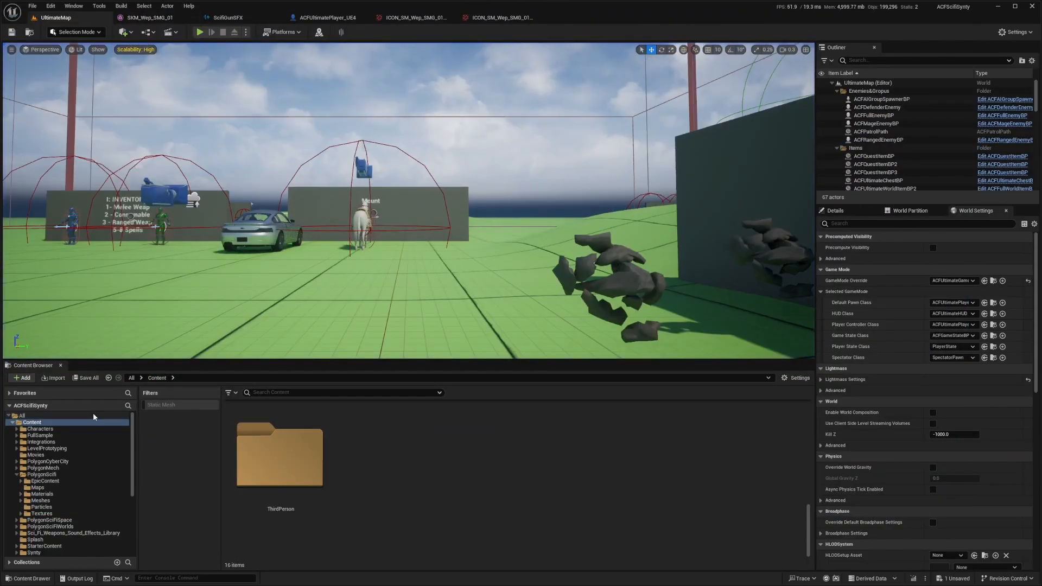
left_click(232, 18)
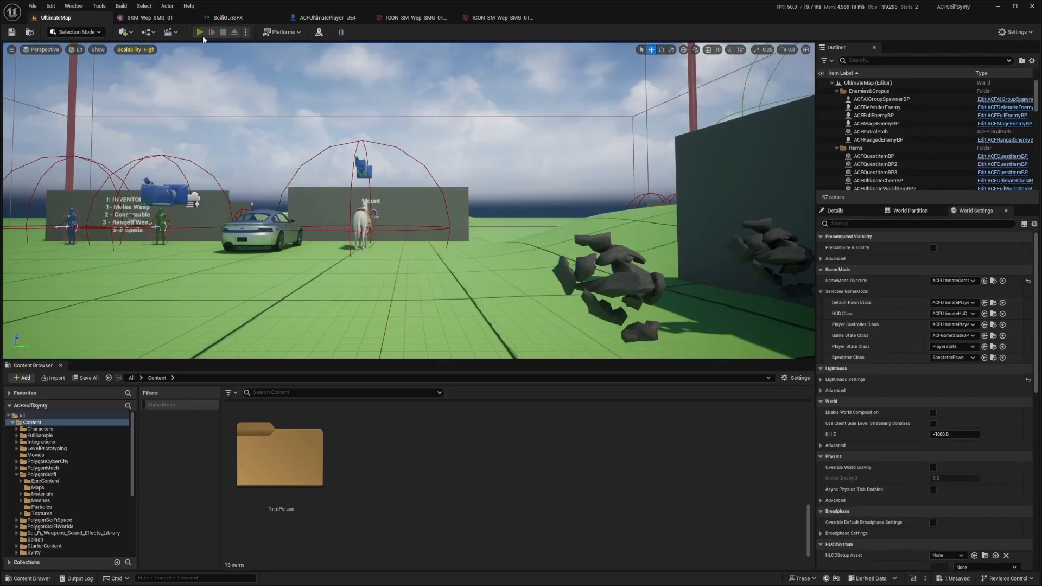
Step: Start a new play-test of UltimateMap, walk forward and fire the SMG repeatedly at the targets ahead
left_click(199, 32)
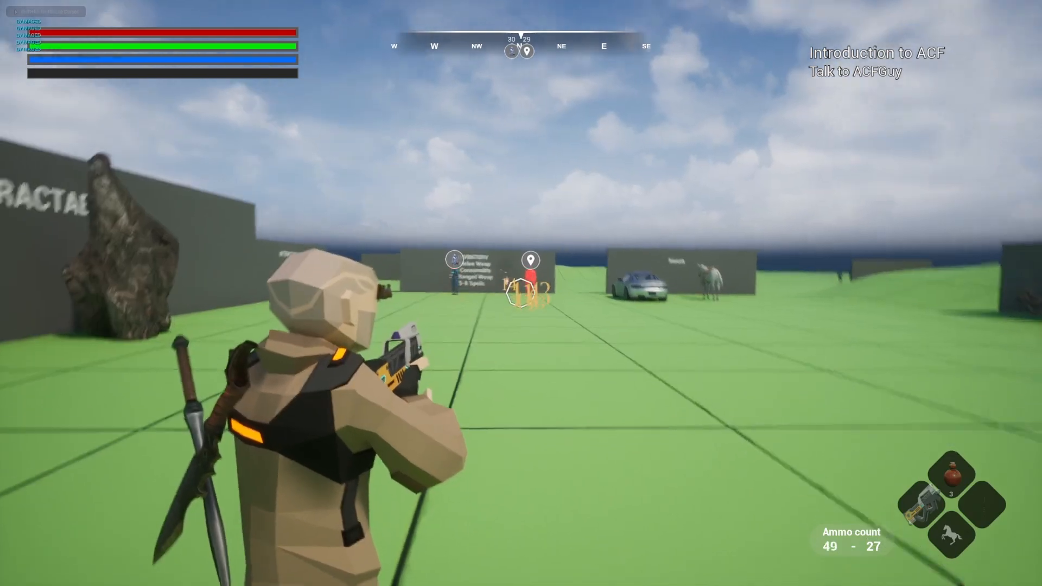
key("w")
left_click(520, 293)
left_click(521, 293)
left_click(521, 293)
left_click(520, 293)
left_click(521, 293)
left_click(520, 293)
left_click(521, 293)
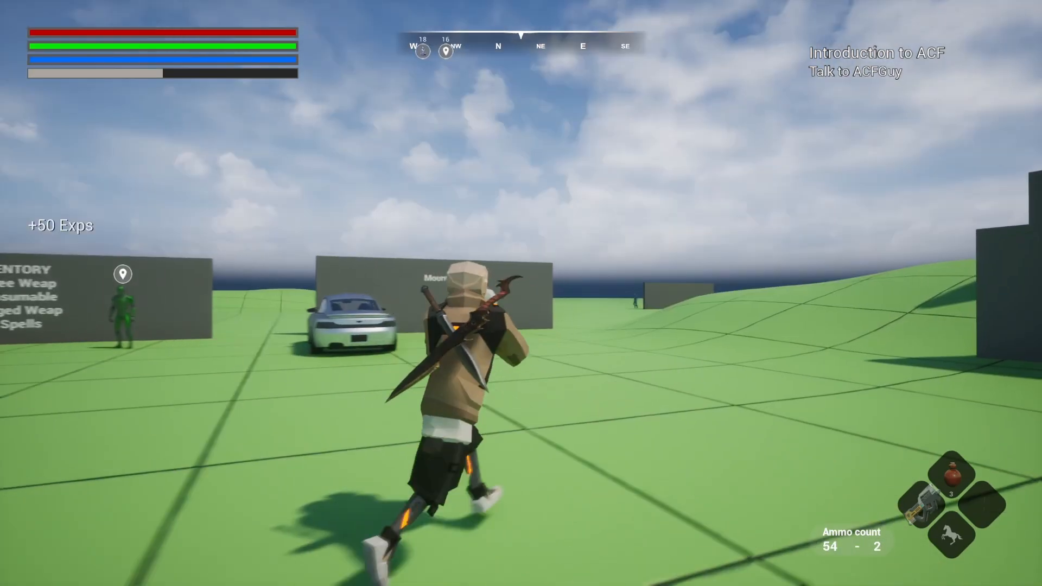
Step: Run through the level with the SMG in hand, try aiming again, and end the play session
key("w")
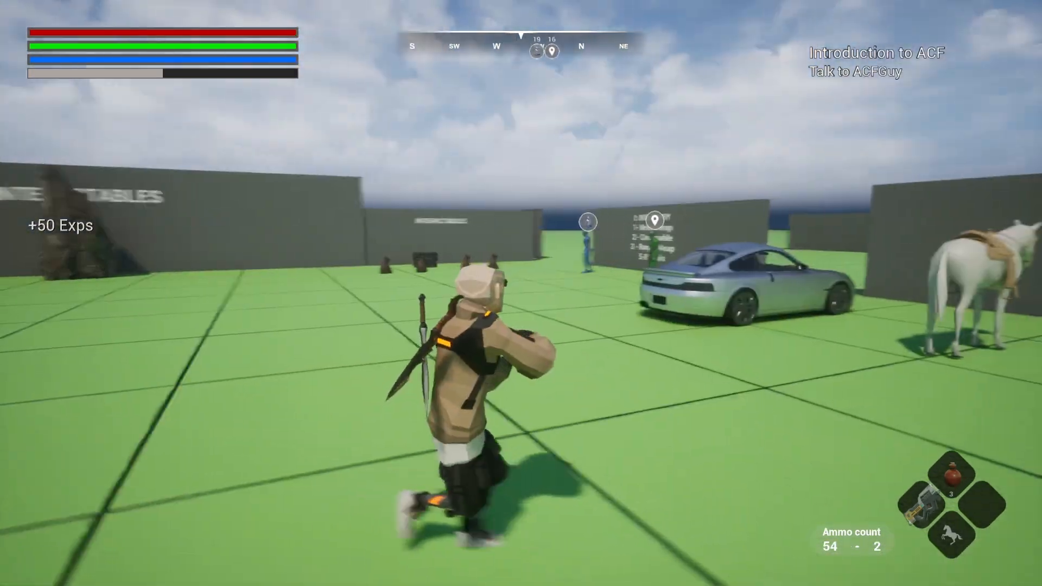
key("w")
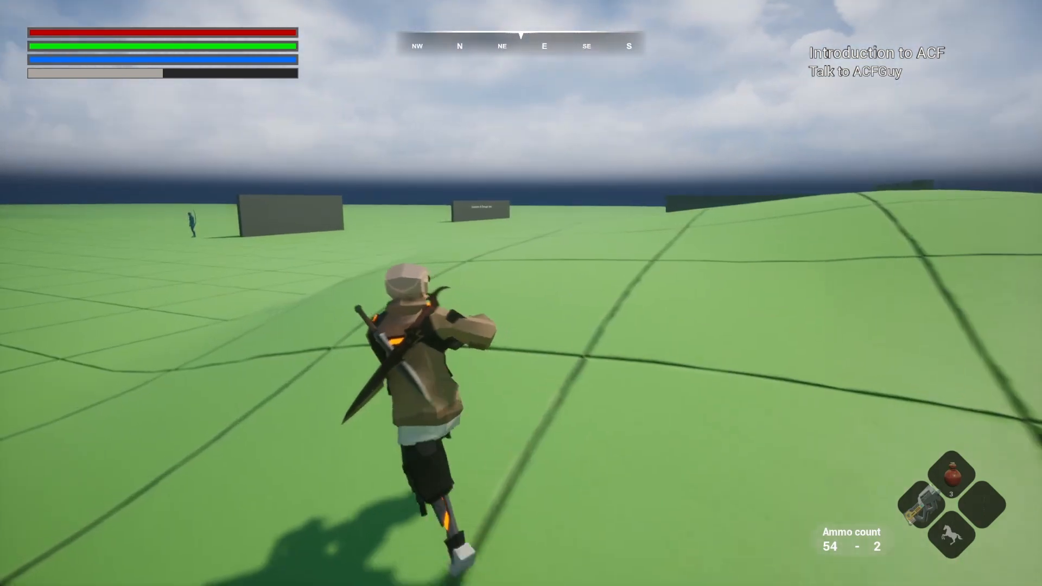
key("w")
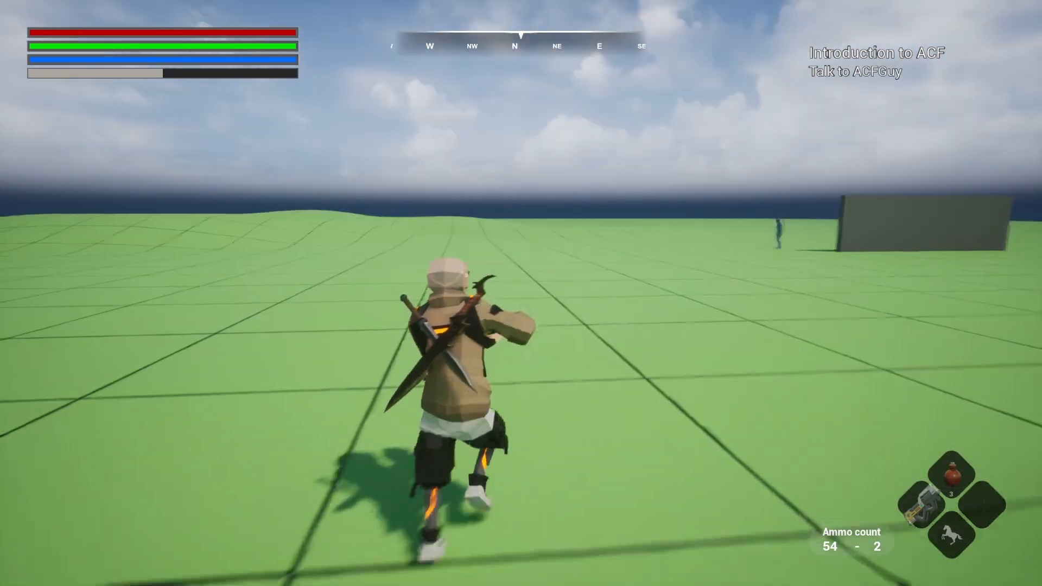
key("w")
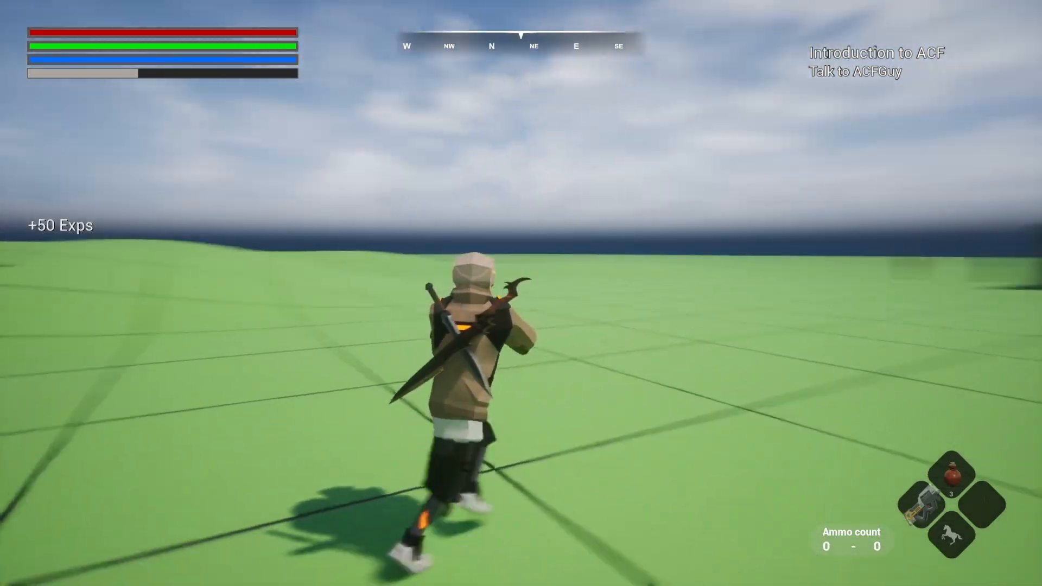
key("w")
right_click(521, 293)
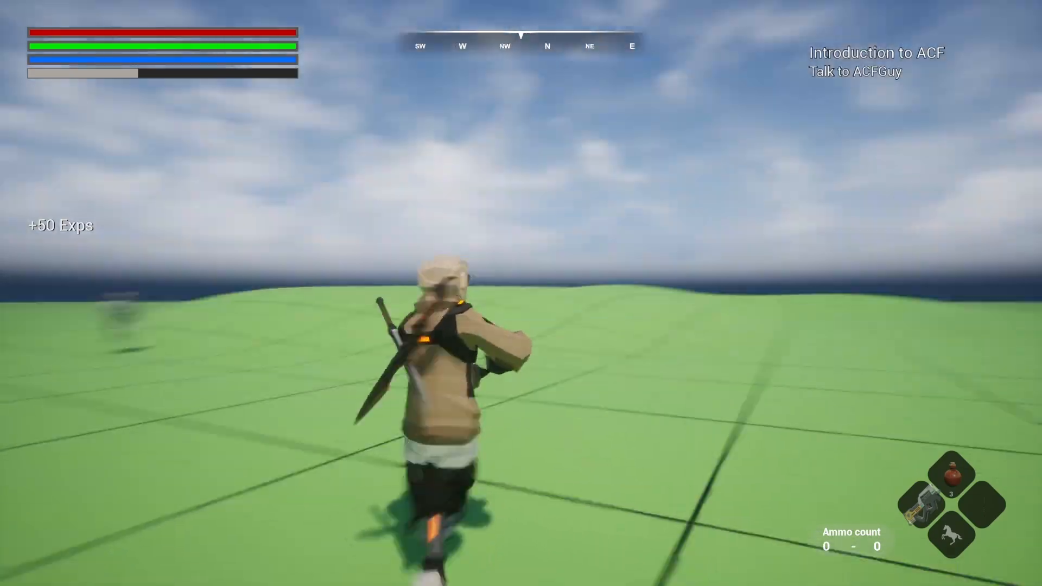
key("Escape")
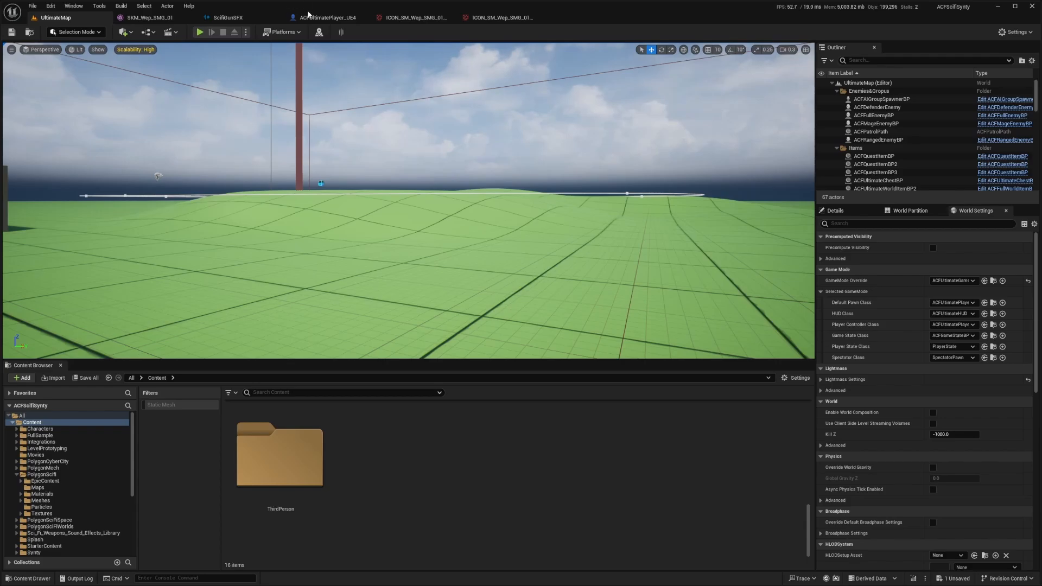
left_click(326, 18)
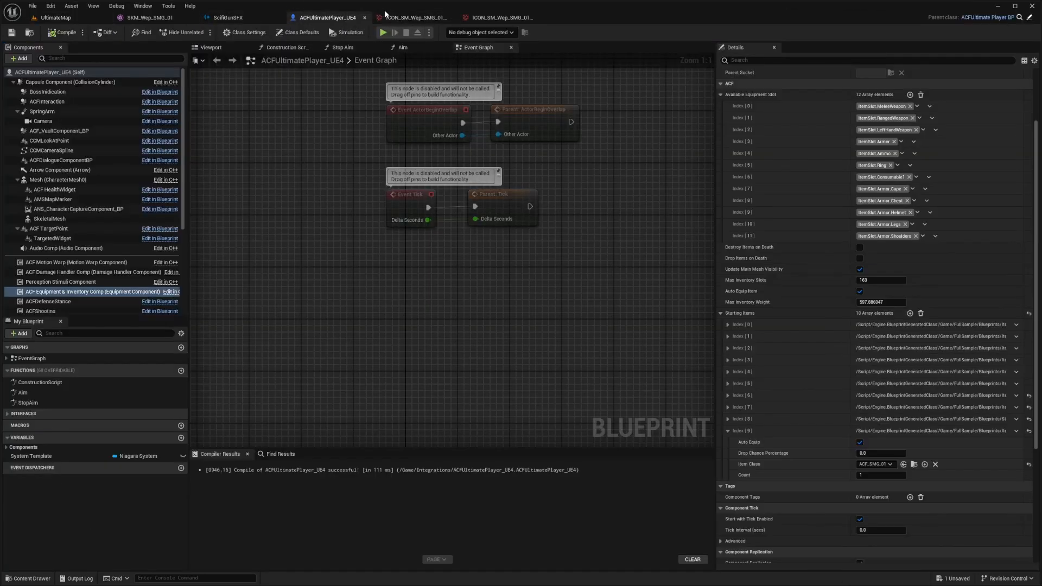
left_click(413, 18)
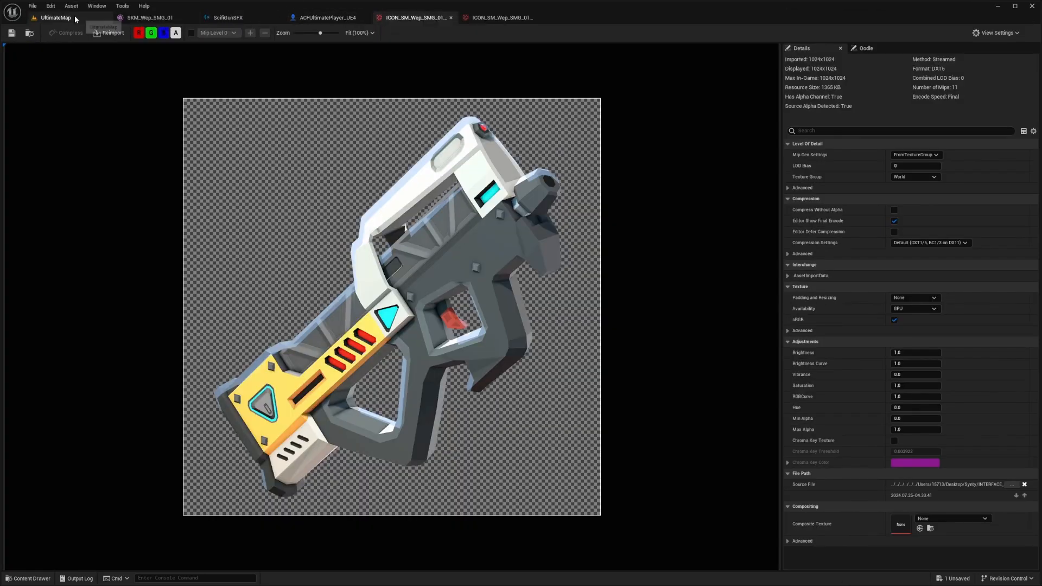
left_click(147, 18)
left_click(55, 17)
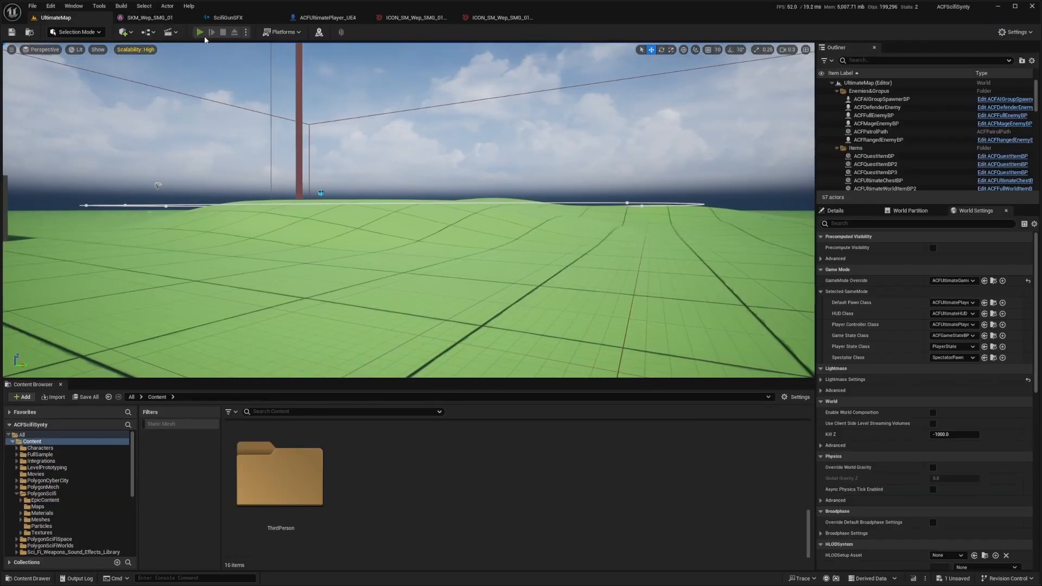
Step: Play UltimateMap again, equip SMG_01 from the inventory, try moving with the gun ready, and end the session
left_click(200, 32)
key("i")
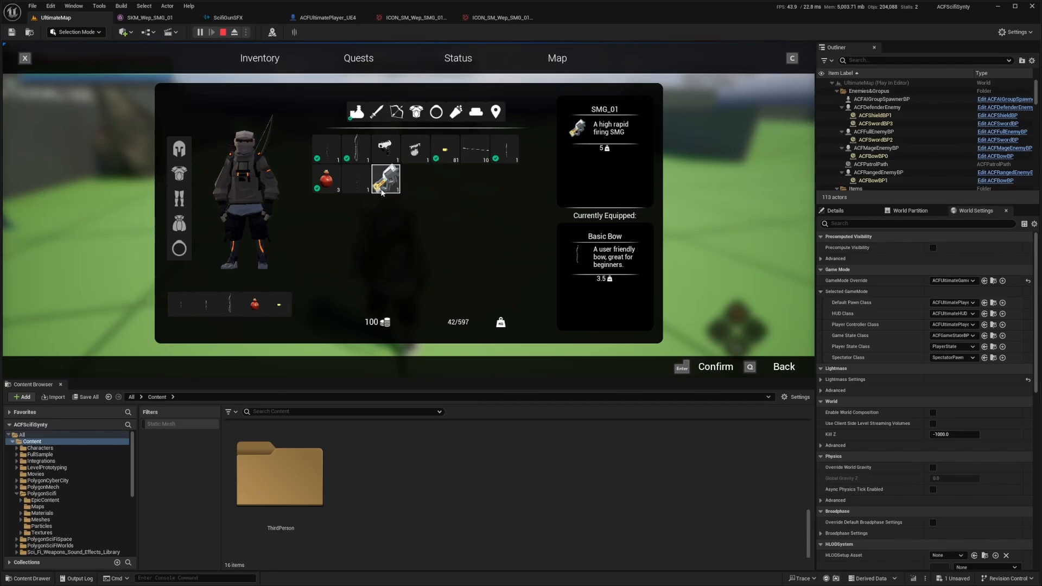
left_click(382, 190)
key("i")
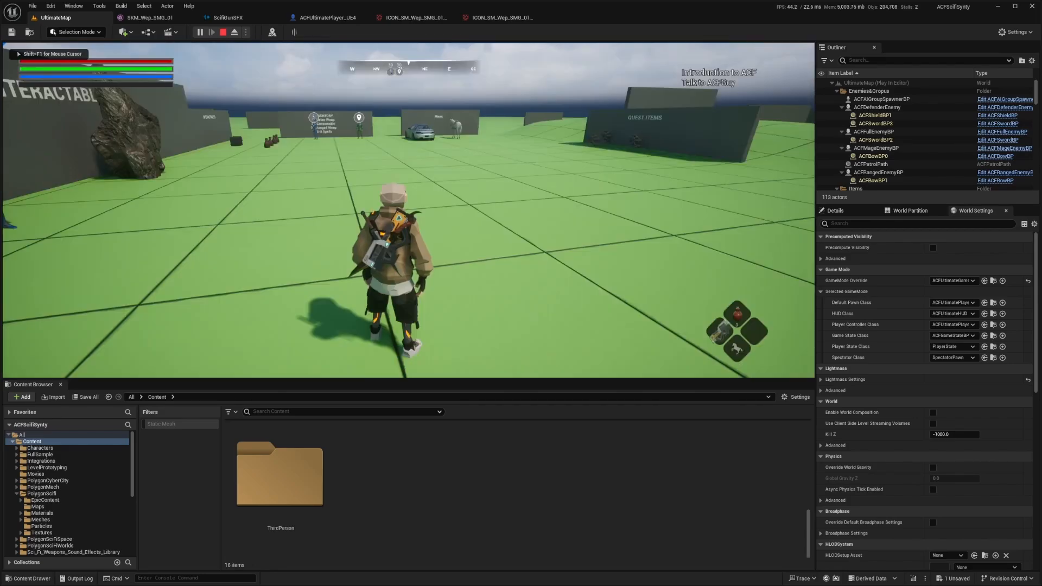
key("w")
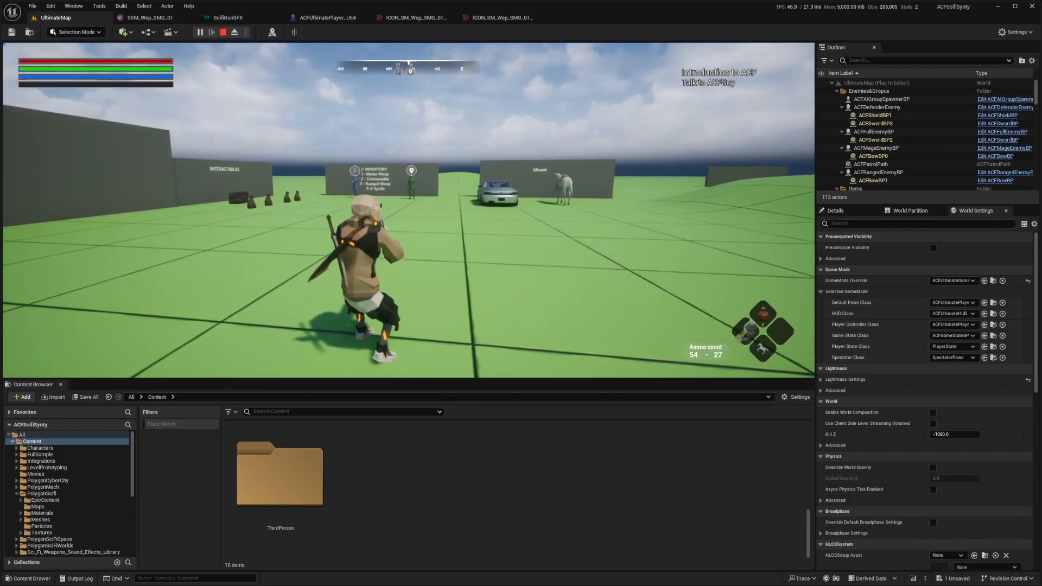
key("Escape")
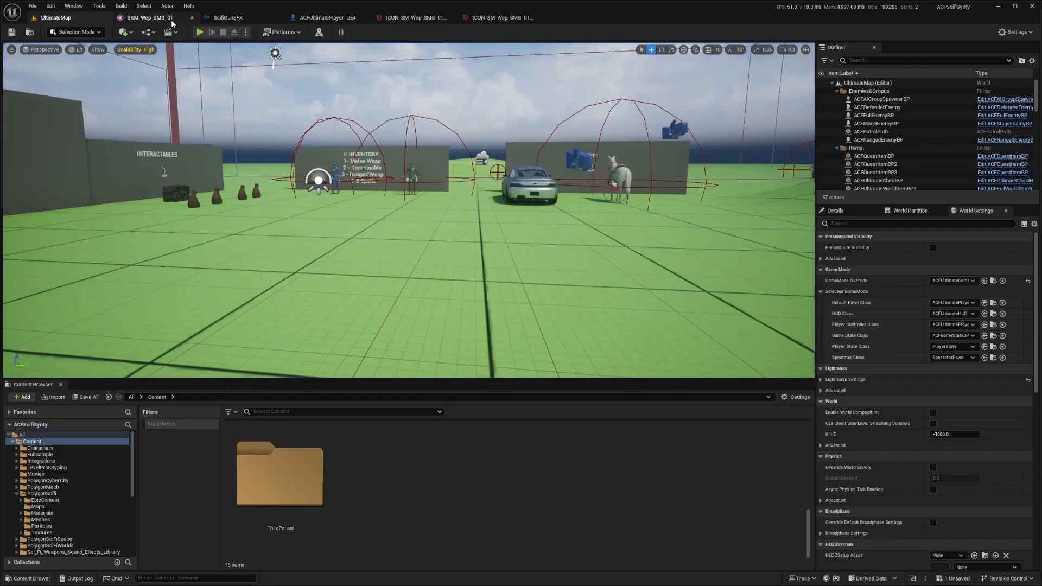
Step: In ACFPistolBP's event graph, copy the hitmarker nodes and review the On Item Equipped and On Actor Damaged events that drive them
left_click(149, 17)
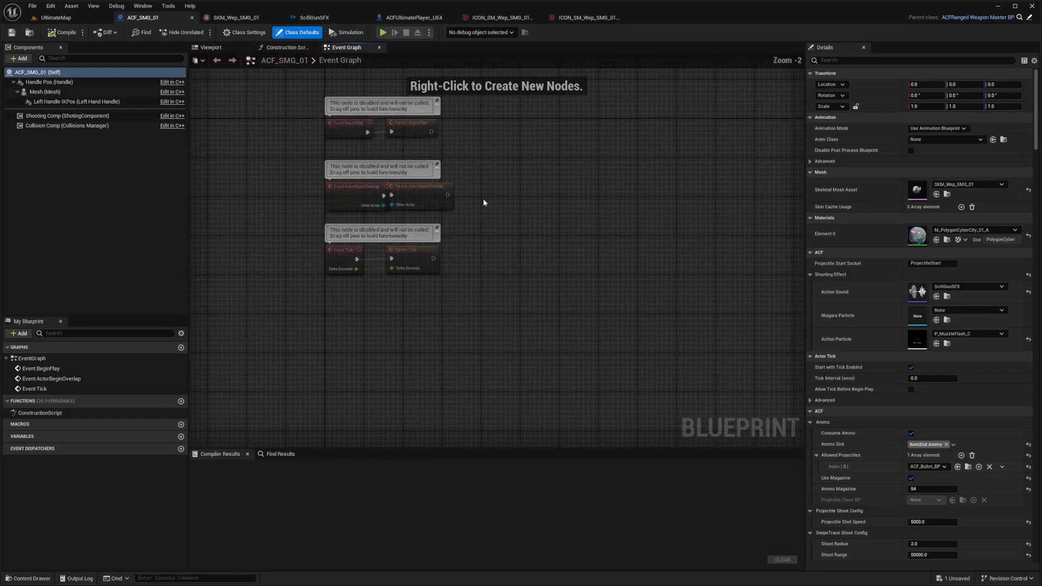
left_click(44, 18)
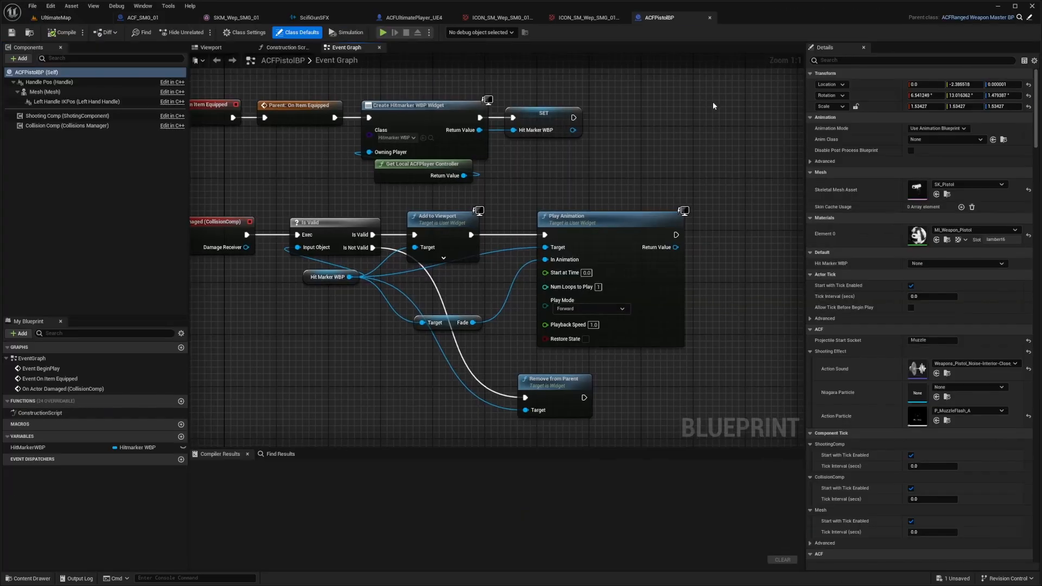
mouse_move(712, 102)
left_mouse_down()
mouse_move(609, 214)
mouse_move(382, 396)
mouse_move(353, 398)
left_mouse_up()
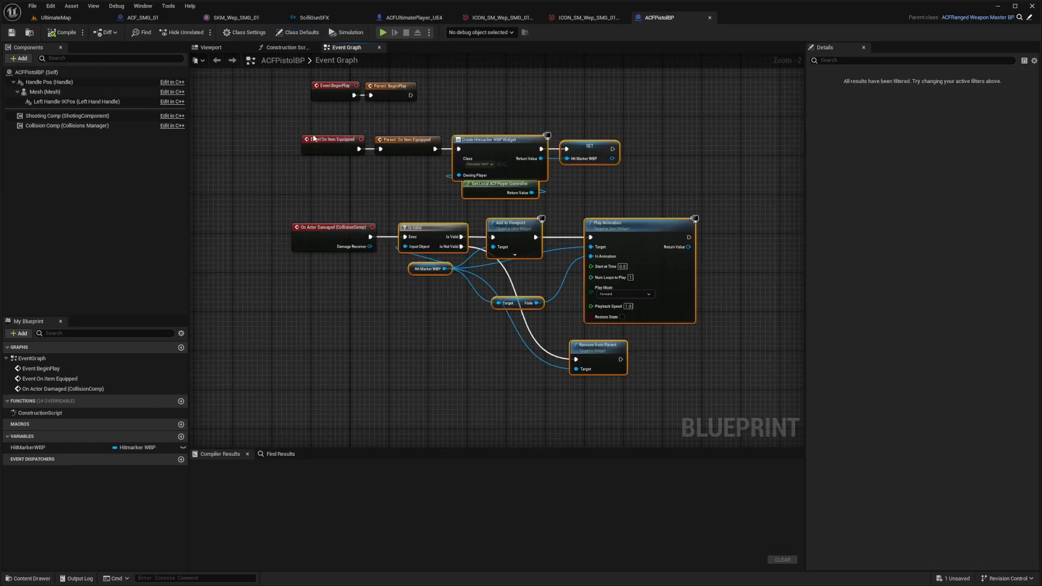
left_click_drag(272, 132, 325, 143)
left_click_drag(411, 153, 412, 155)
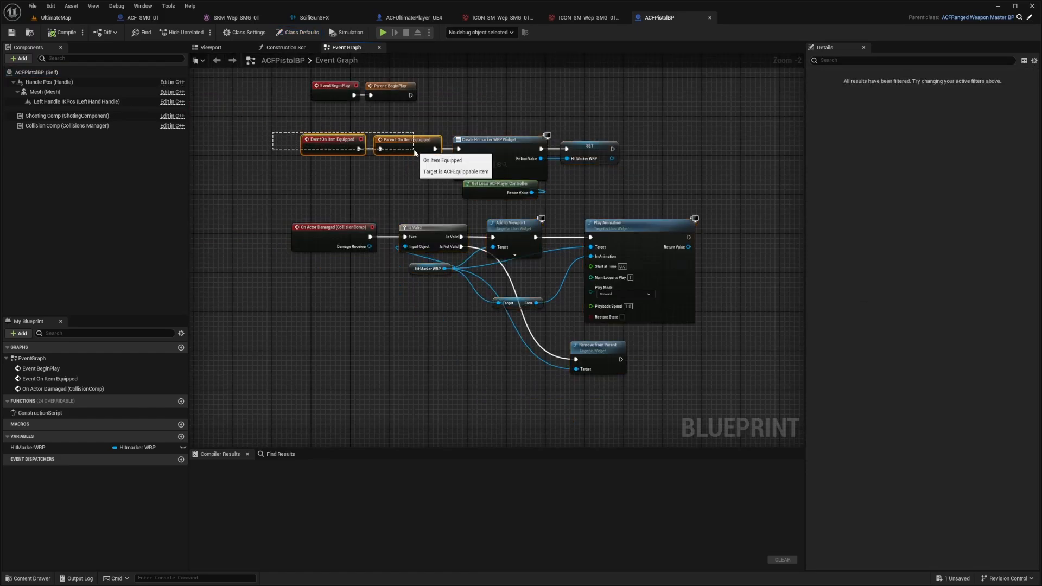
left_click_drag(271, 208, 336, 251)
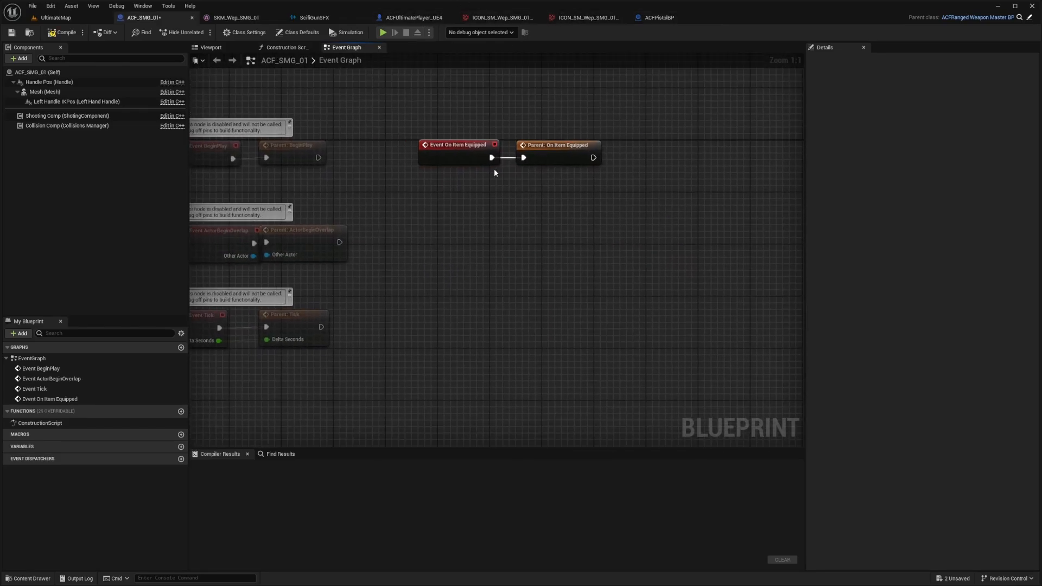
Step: Paste the copied hitmarker nodes beside the On Item Equipped event in ACF_SMG_01's event graph
right_click(470, 160)
left_click(641, 120)
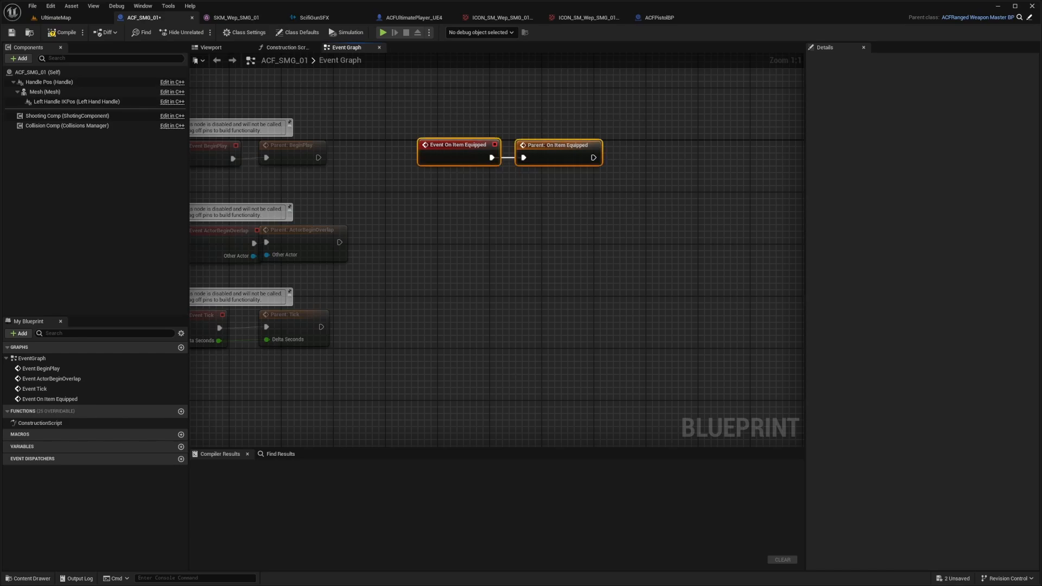
scroll(526, 239, "down", 3)
key("ctrl+v")
left_click_drag(516, 172, 566, 172)
scroll(494, 179, "up", 3)
Step: Connect Parent: On Item Equipped to Create Hitmarker WBP Widget and create the missing HitMarkerWBP variable from its pasted node
left_click_drag(486, 164, 519, 158)
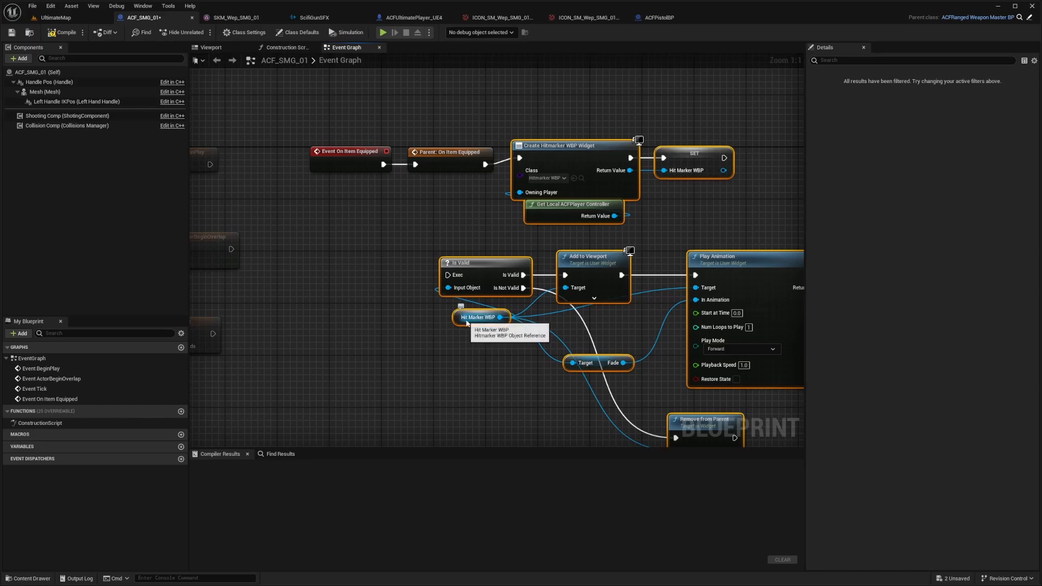
right_click(468, 322)
left_click(499, 339)
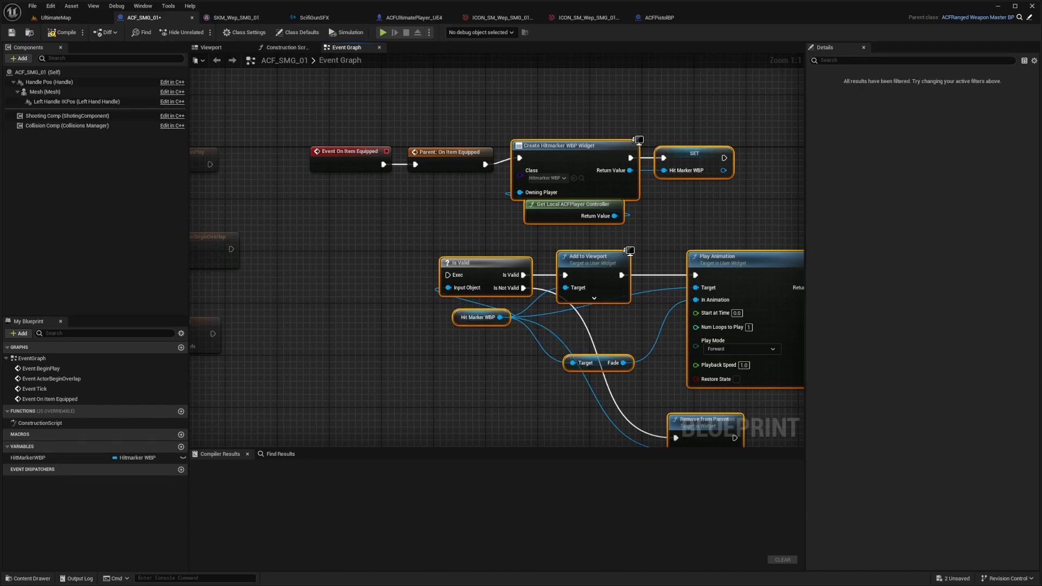
Step: Add the Collision Comp's On Actor Damaged event to ACF_SMG_01 and connect it to the Is Valid node
scroll(407, 309, "down", 2)
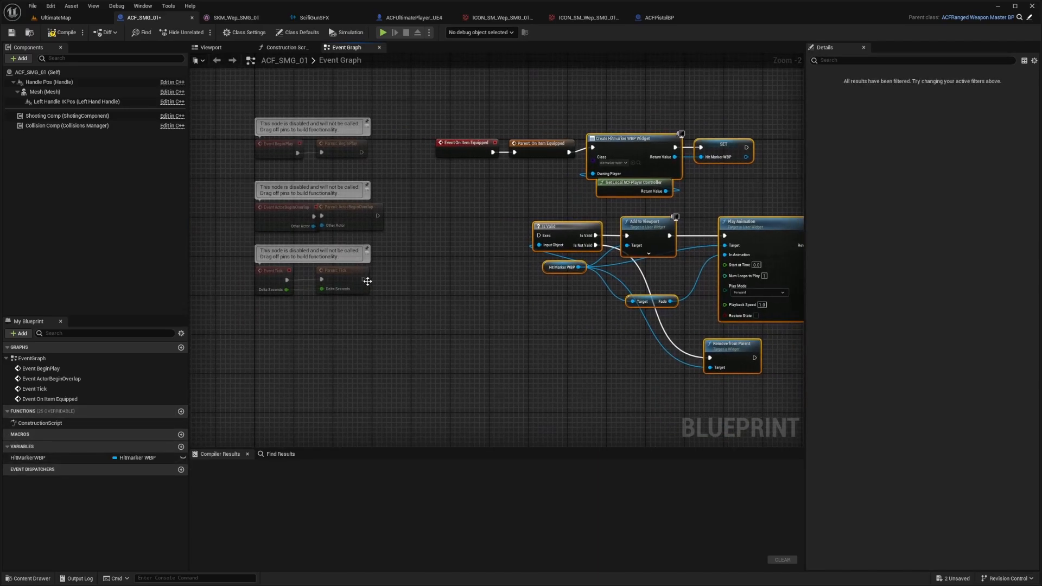
left_click(65, 125)
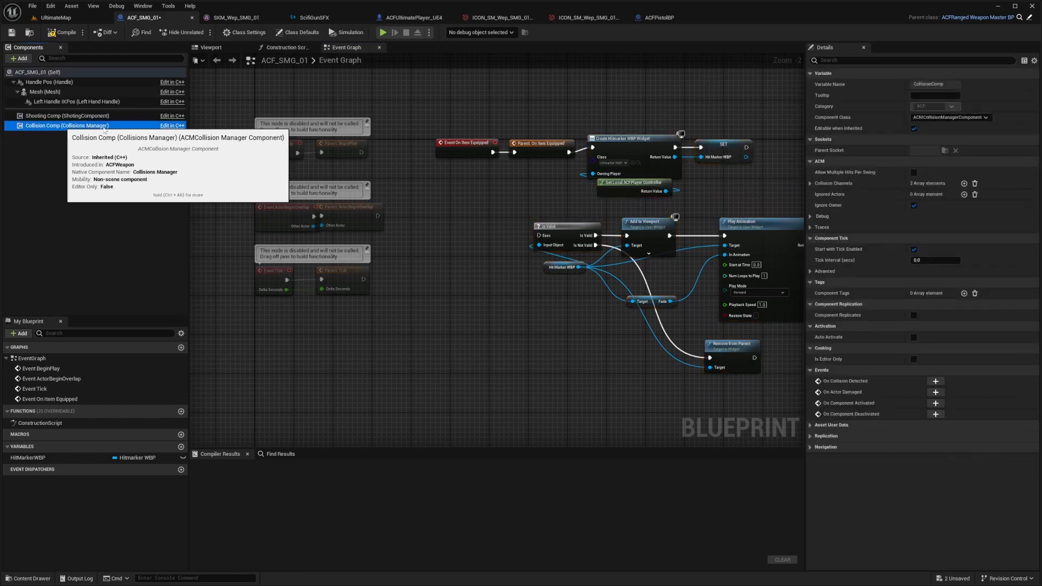
left_click(935, 392)
left_click_drag(337, 373, 579, 162)
scroll(651, 119, "up", 2)
Step: Drive Create Hitmarker WBP Widget from Parent: BeginPlay instead of On Item Equipped, and compile ACF_SMG_01
right_click_drag(607, 127, 320, 143)
right_click_drag(564, 128, 679, 291)
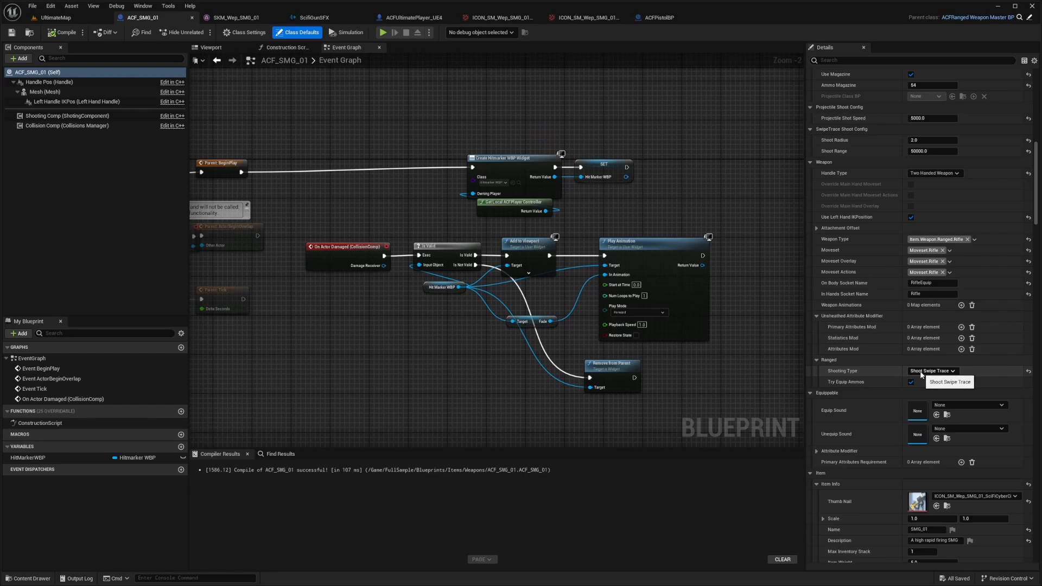
right_click_drag(439, 138, 548, 154)
left_click_drag(735, 137, 291, 194)
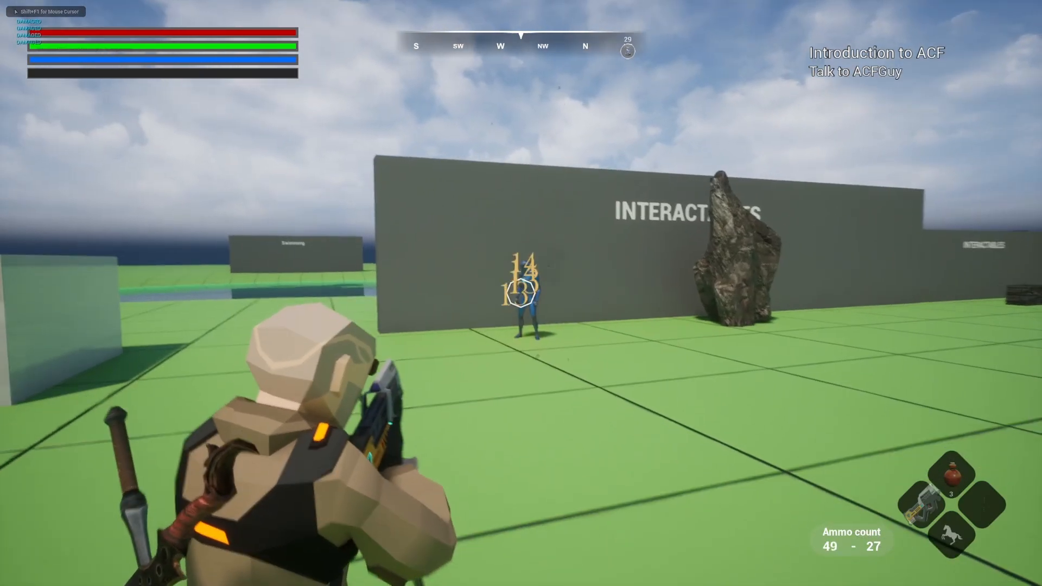
Step: Play-test the level full screen and fire the SMG at enemies to check the hitmarker
left_click(521, 293)
left_click(521, 293)
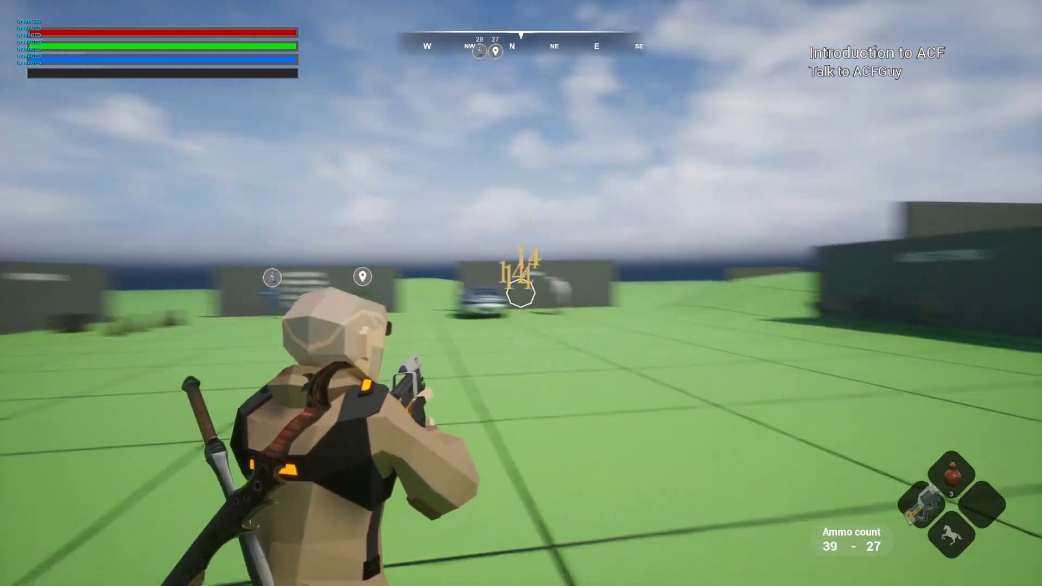
left_click(521, 293)
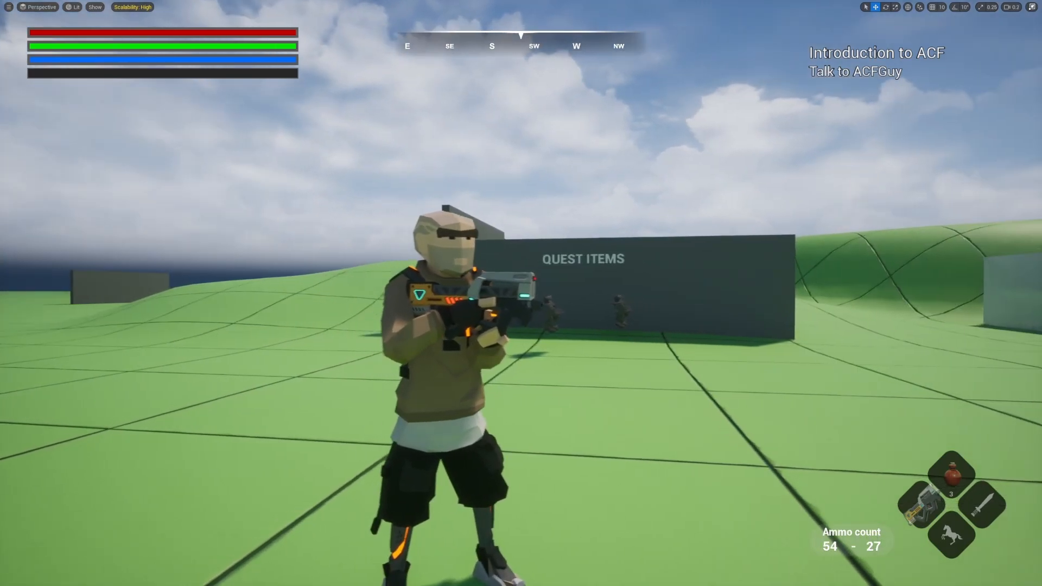
Step: Move the detached camera close to the character to examine how both hands hold the SMG
scroll(521, 293, "down", 1)
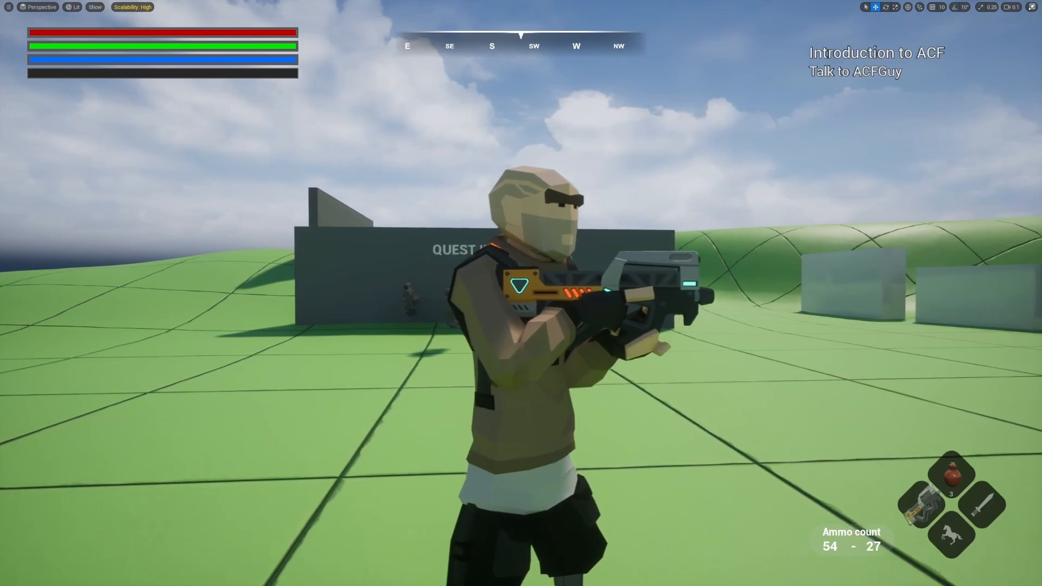
key("w")
key("d")
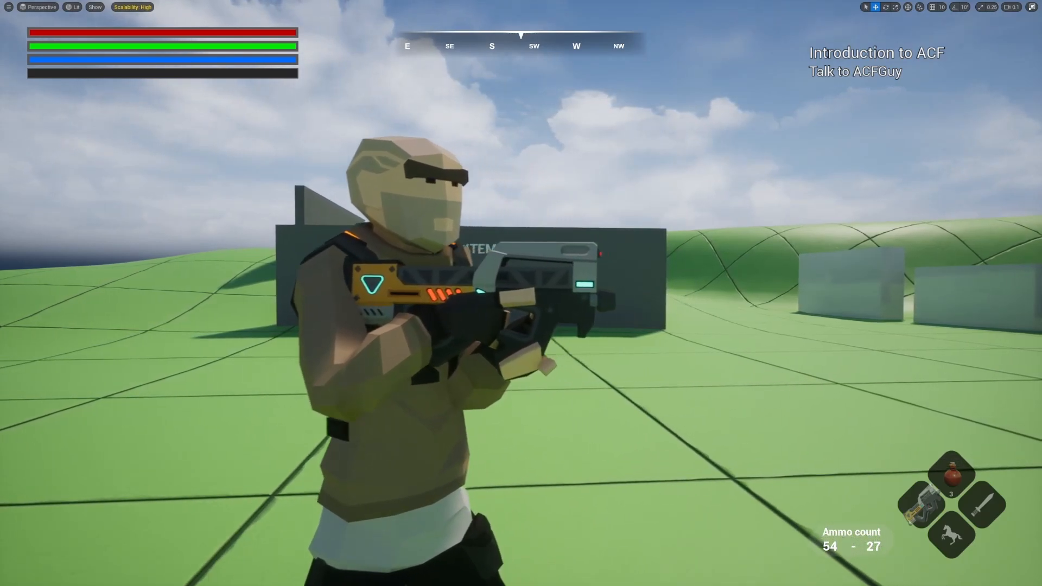